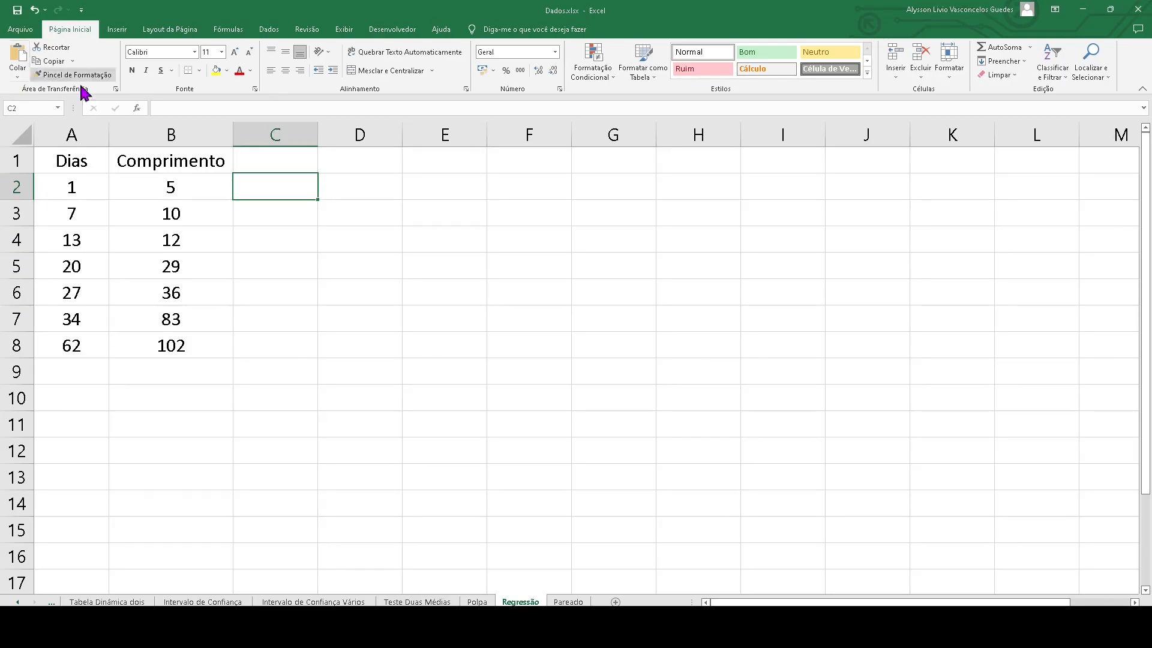
# Step: Change the column header in B1 to "Comprimento (mm)"
pyautogui.moveTo(93, 160); pyautogui.dragTo(154, 332)
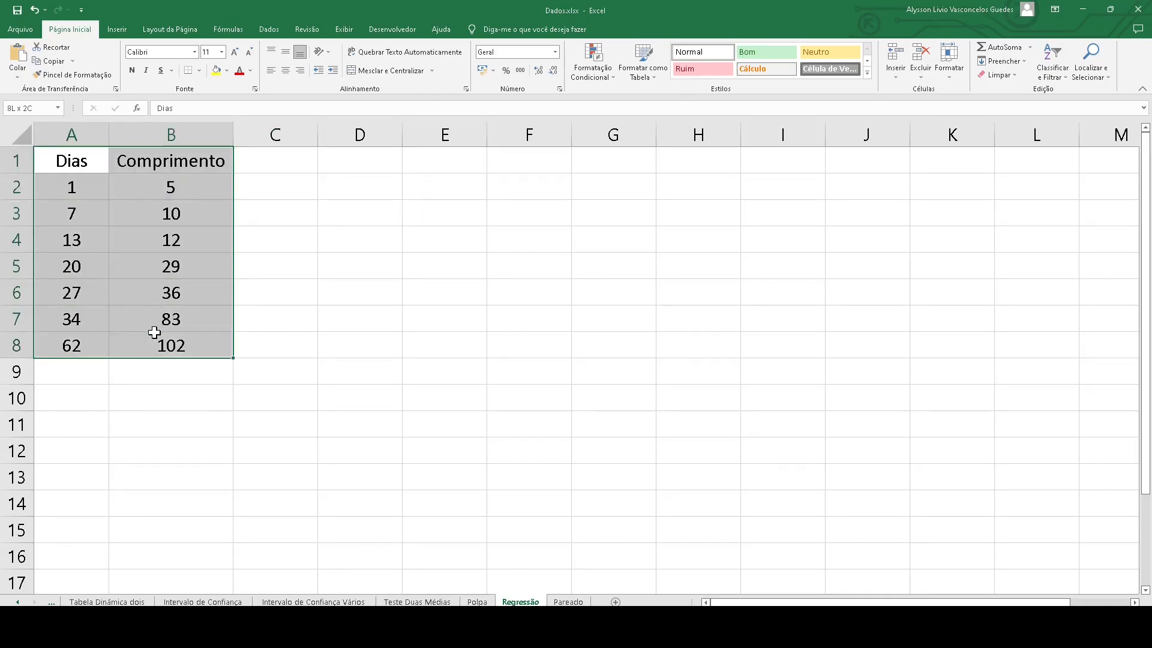
pyautogui.moveTo(78, 161); pyautogui.dragTo(72, 347)
pyautogui.moveTo(194, 169); pyautogui.dragTo(159, 344)
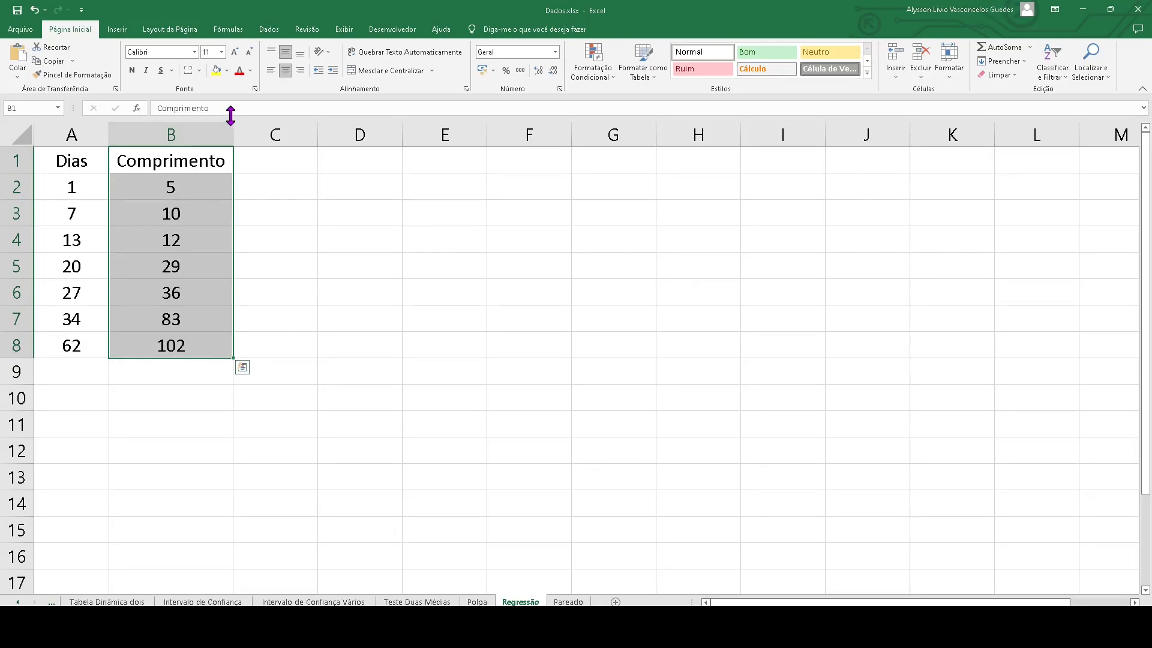
pyautogui.click(251, 107)
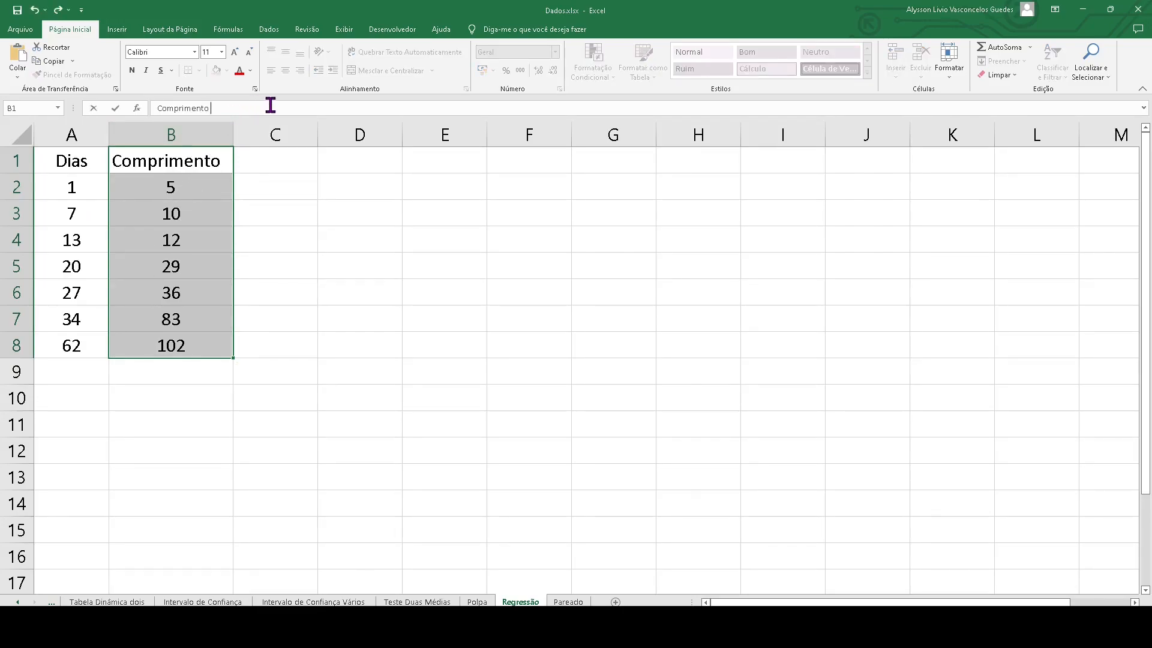
pyautogui.write('(mm')
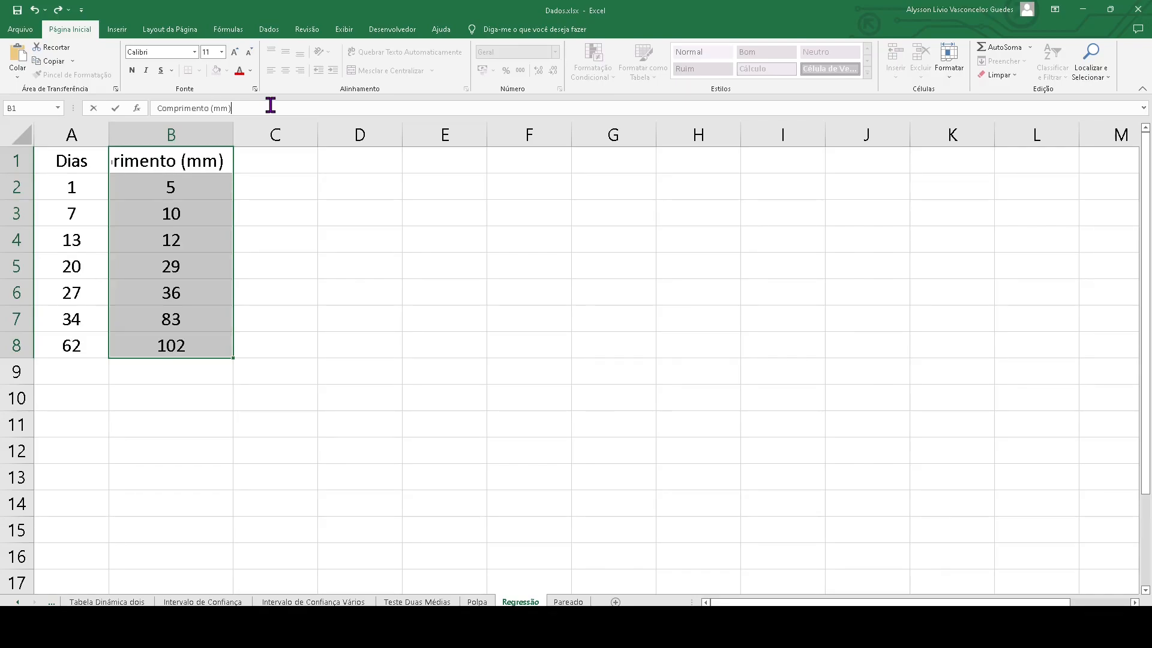
pyautogui.press('Return')
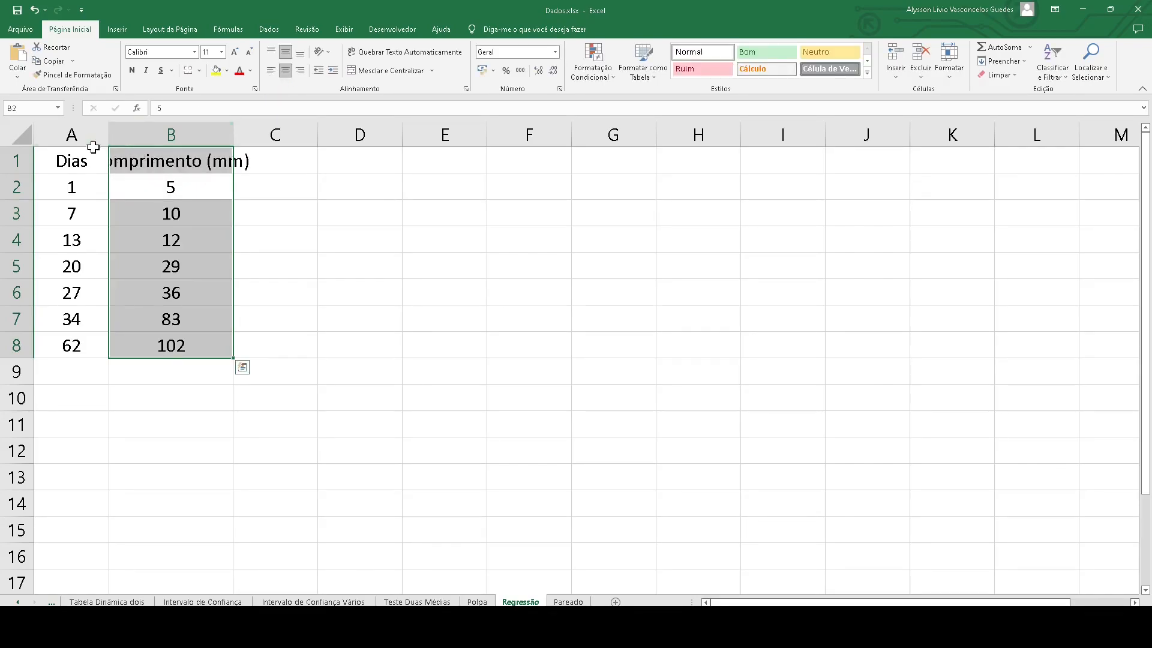
# Step: Autofit the widths of columns A and B to their contents
pyautogui.doubleClick(108, 127)
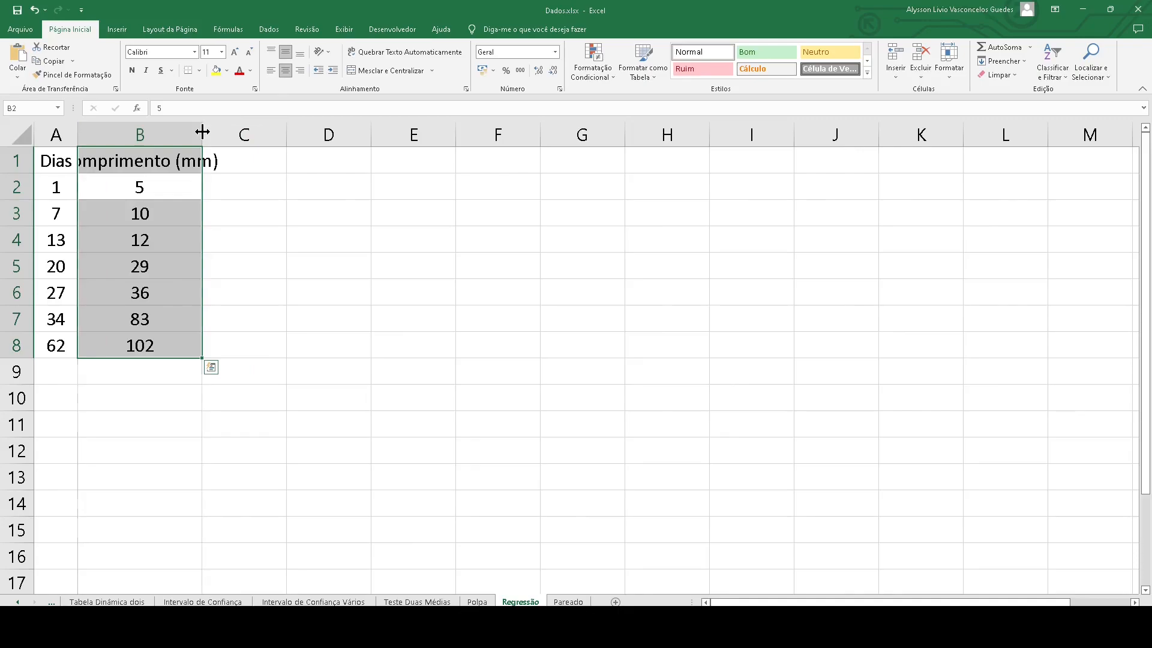
pyautogui.doubleClick(201, 129)
pyautogui.click(371, 316)
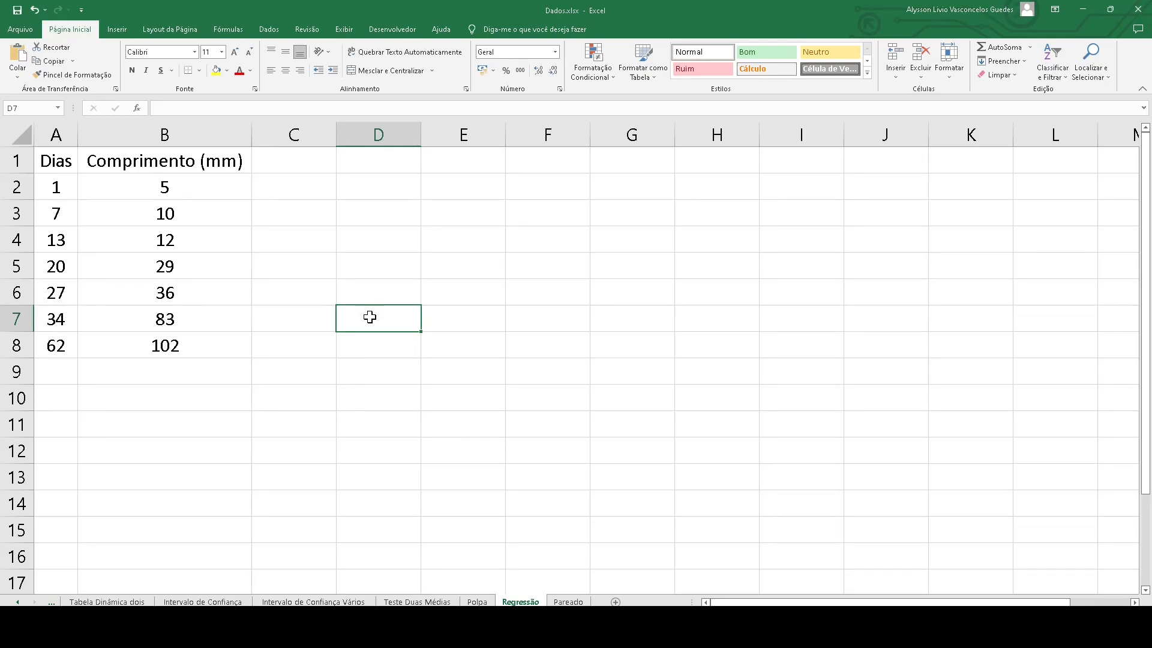
# Step: Insert a new row above the headers and label the columns "x" in A1 and "y" in B1
pyautogui.click(17, 161)
pyautogui.rightClick(17, 161)
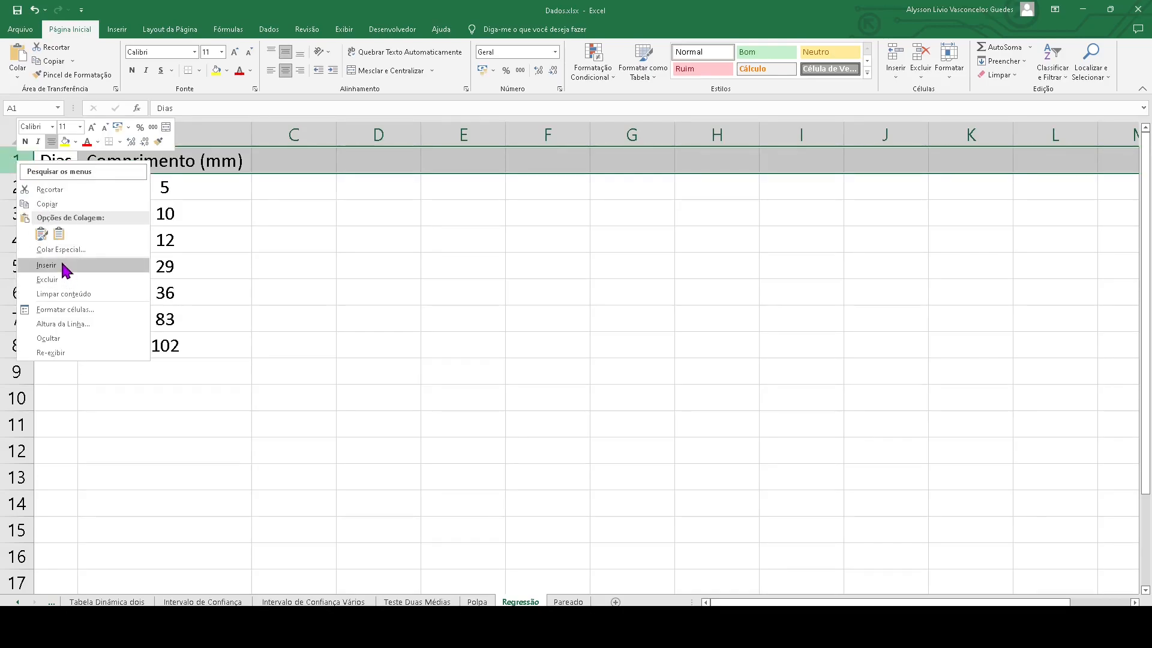
pyautogui.click(65, 270)
pyautogui.write('x')
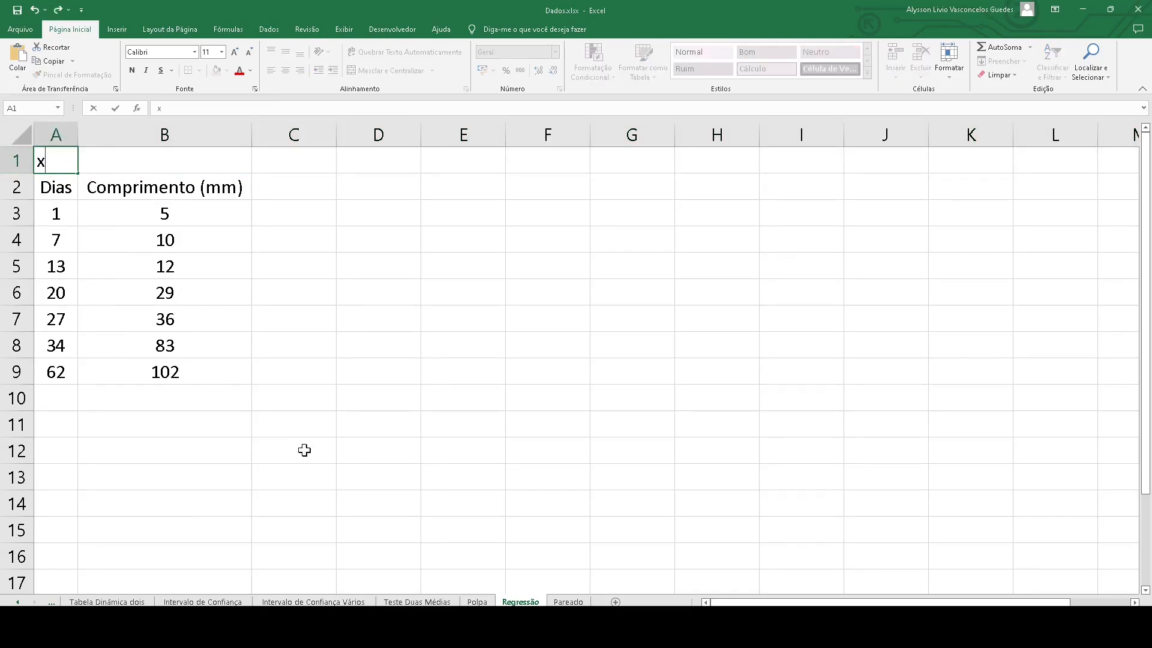
pyautogui.click(292, 449)
pyautogui.click(66, 168)
pyautogui.click(136, 159)
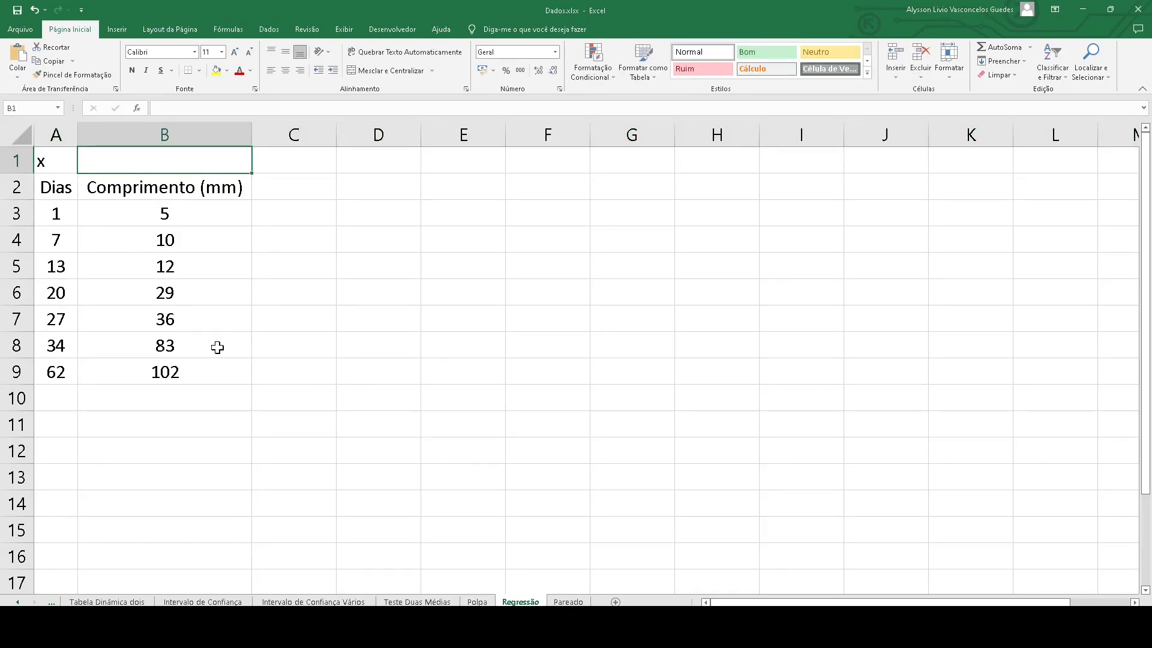
pyautogui.write('y')
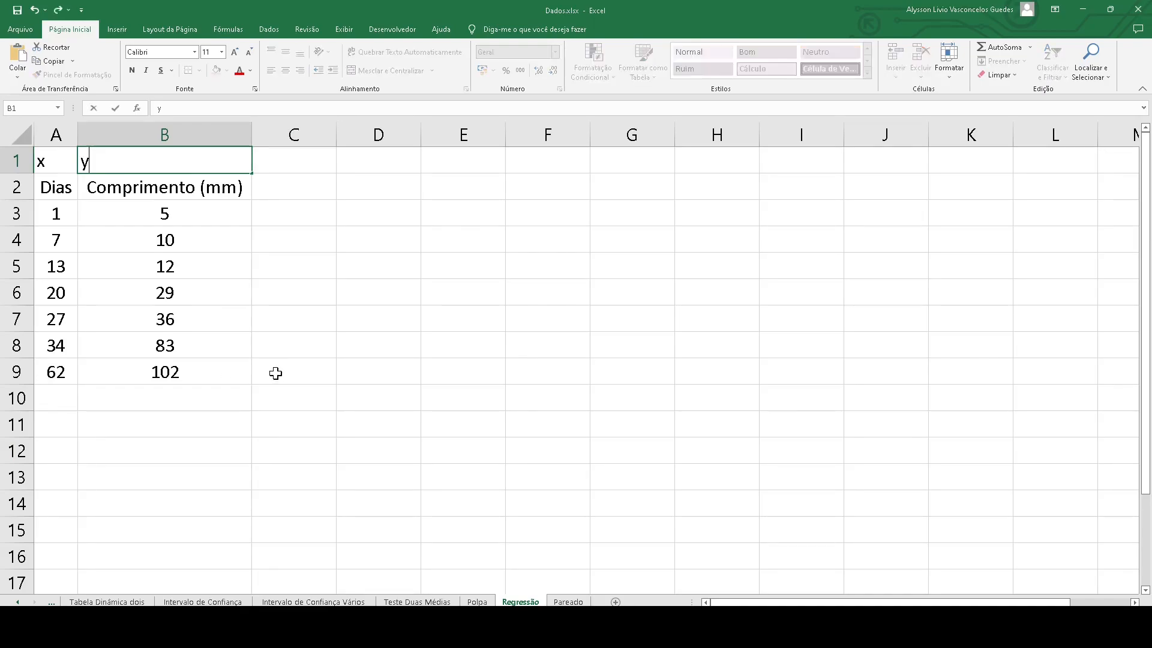
pyautogui.press('Return')
# Step: Centre the contents of the table in A1:B9 horizontally
pyautogui.moveTo(59, 162); pyautogui.dragTo(172, 369)
pyautogui.click(286, 71)
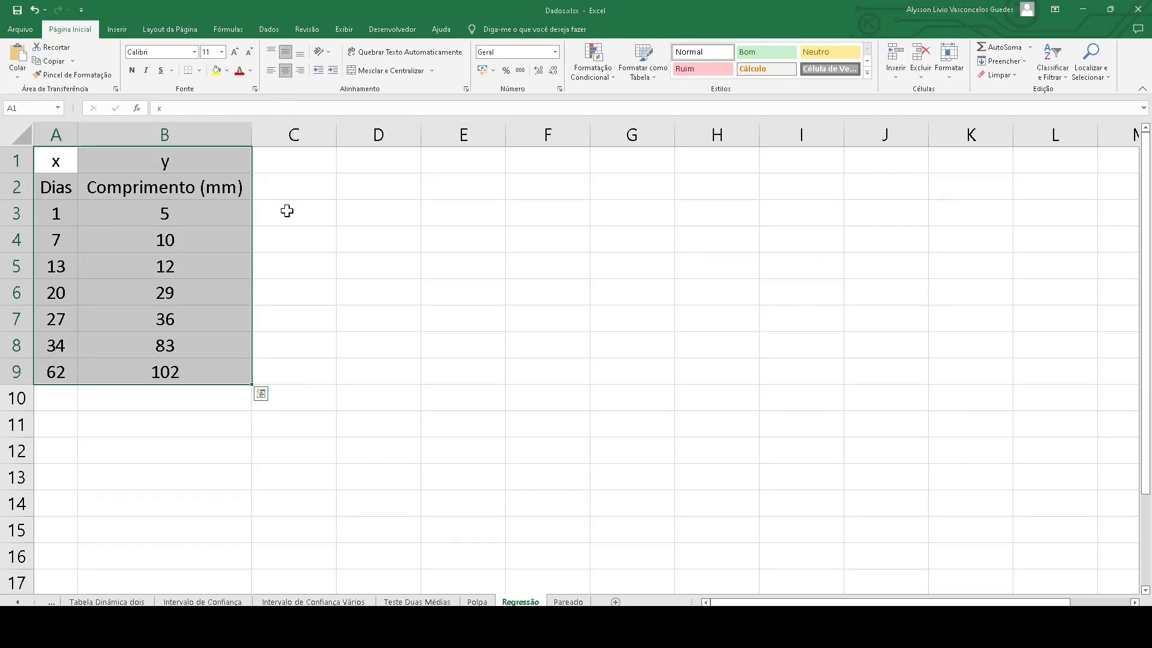
pyautogui.click(288, 239)
# Step: Examine the x column (Dias) and the y column (Comprimento) as the two variables of the regression
pyautogui.moveTo(49, 158); pyautogui.dragTo(84, 162)
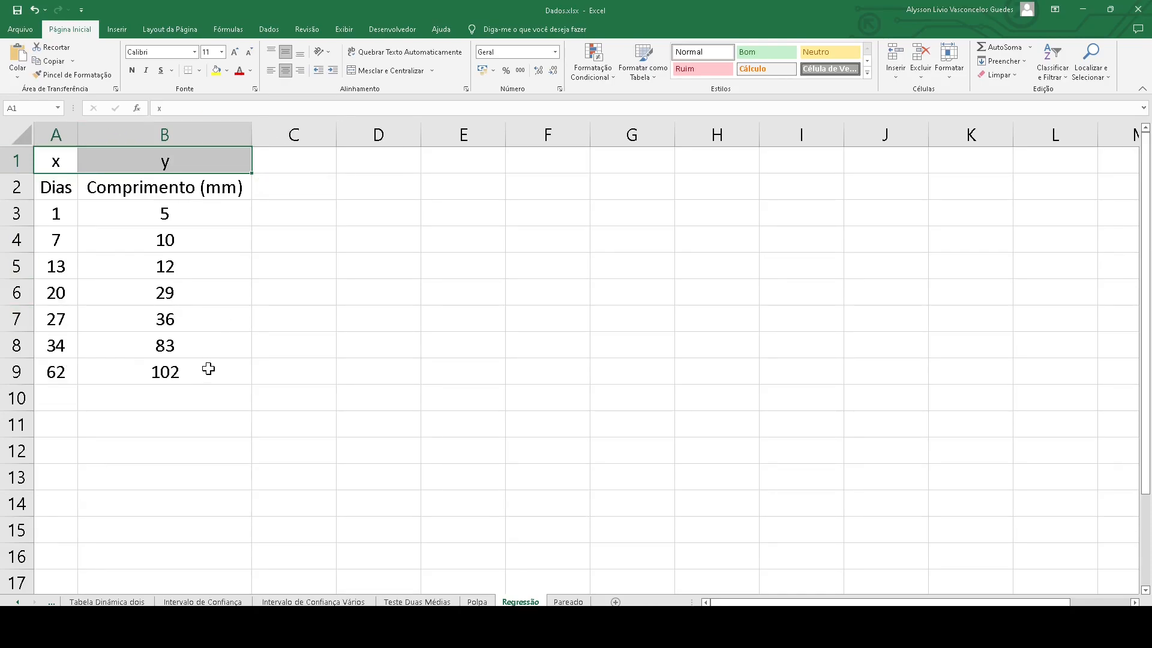
pyautogui.click(161, 337)
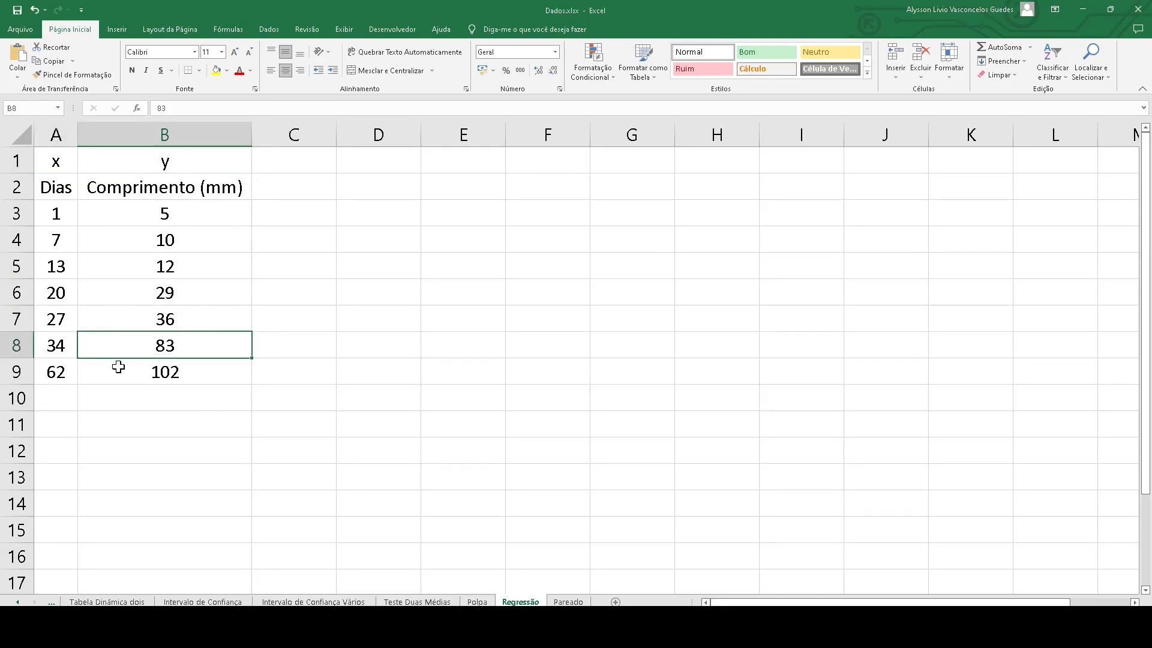
pyautogui.click(55, 189)
pyautogui.moveTo(55, 189); pyautogui.dragTo(60, 380)
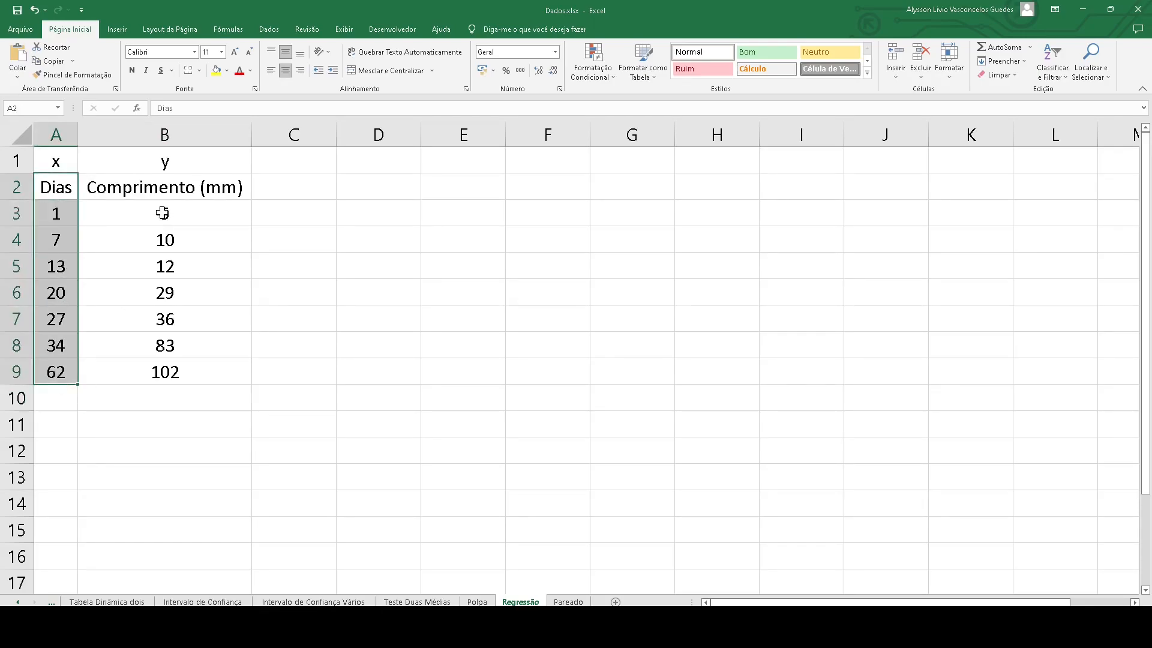
pyautogui.moveTo(165, 191); pyautogui.dragTo(165, 375)
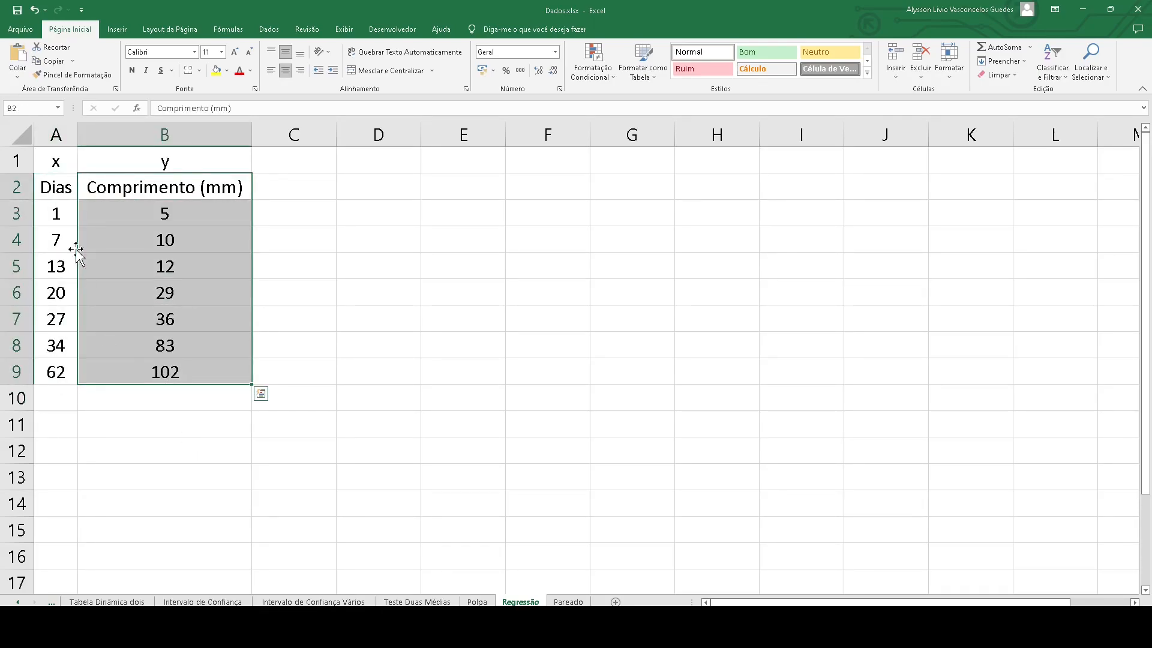
pyautogui.moveTo(51, 187); pyautogui.dragTo(56, 370)
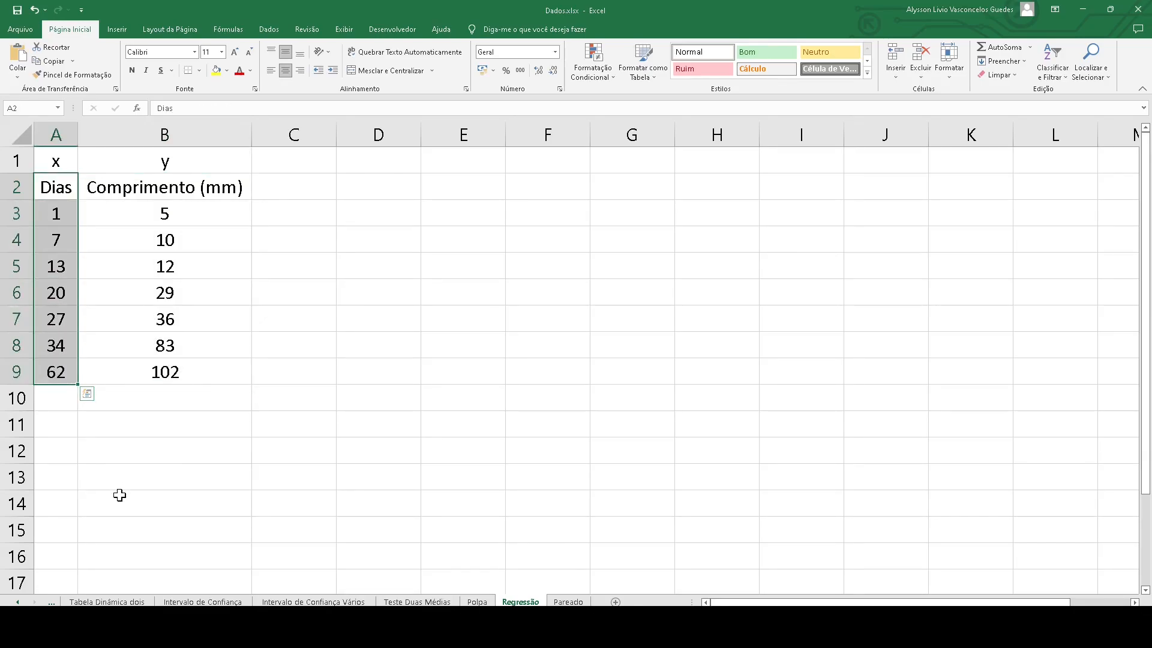
pyautogui.moveTo(172, 187); pyautogui.dragTo(188, 364)
pyautogui.click(233, 474)
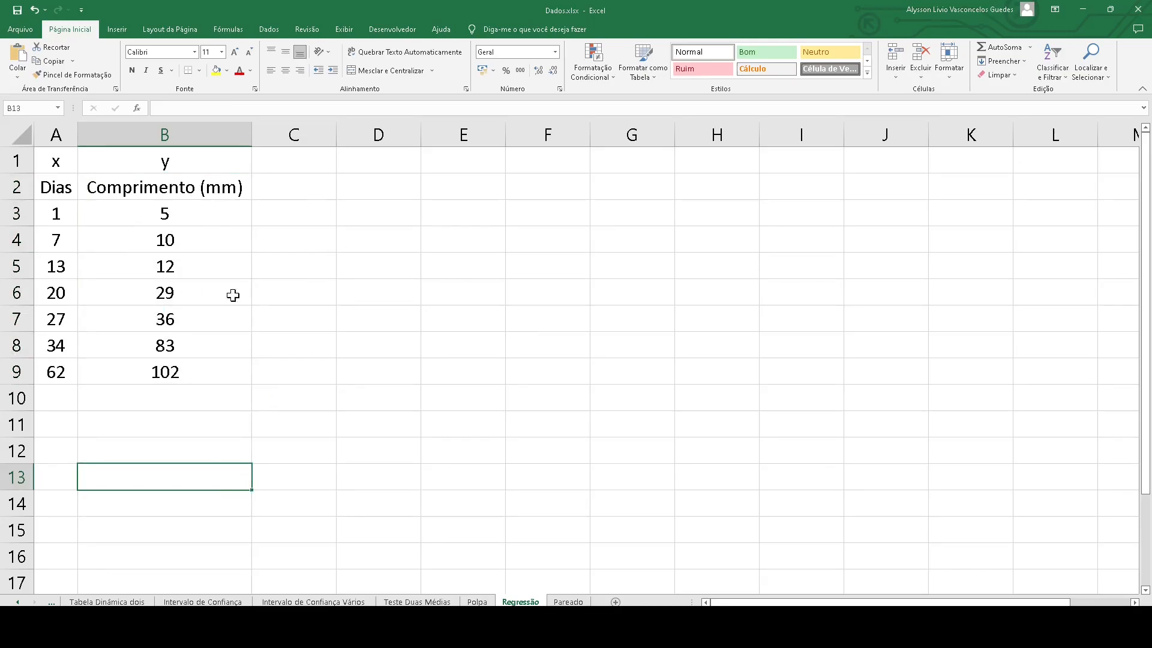
pyautogui.moveTo(180, 188); pyautogui.dragTo(162, 378)
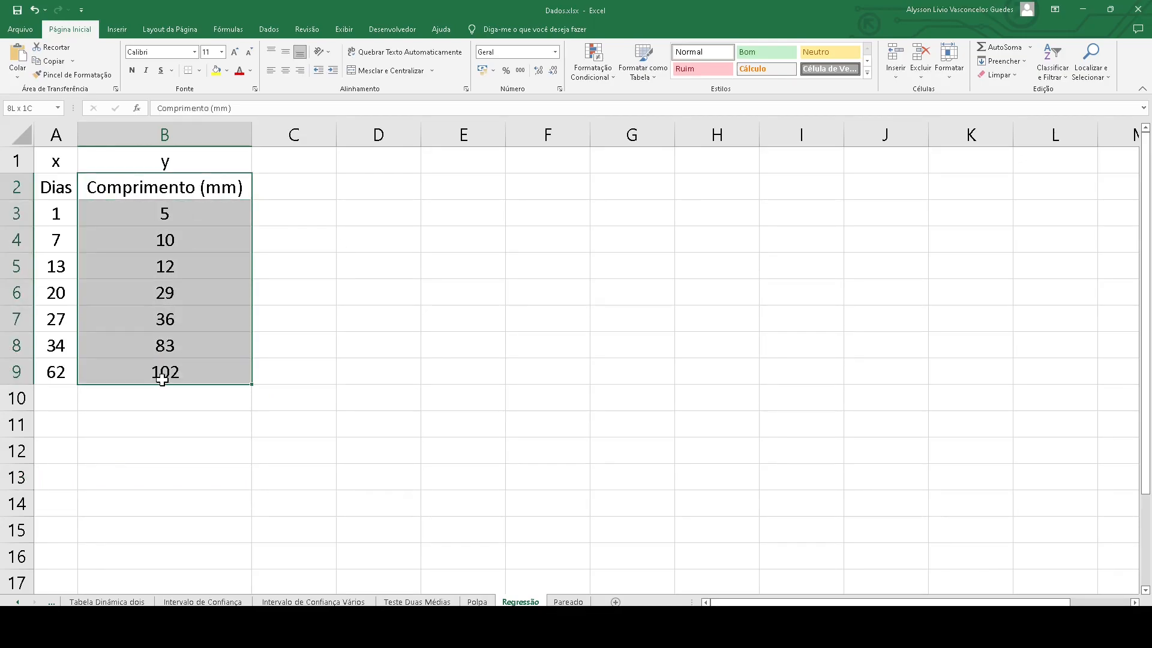
pyautogui.moveTo(60, 188); pyautogui.dragTo(57, 397)
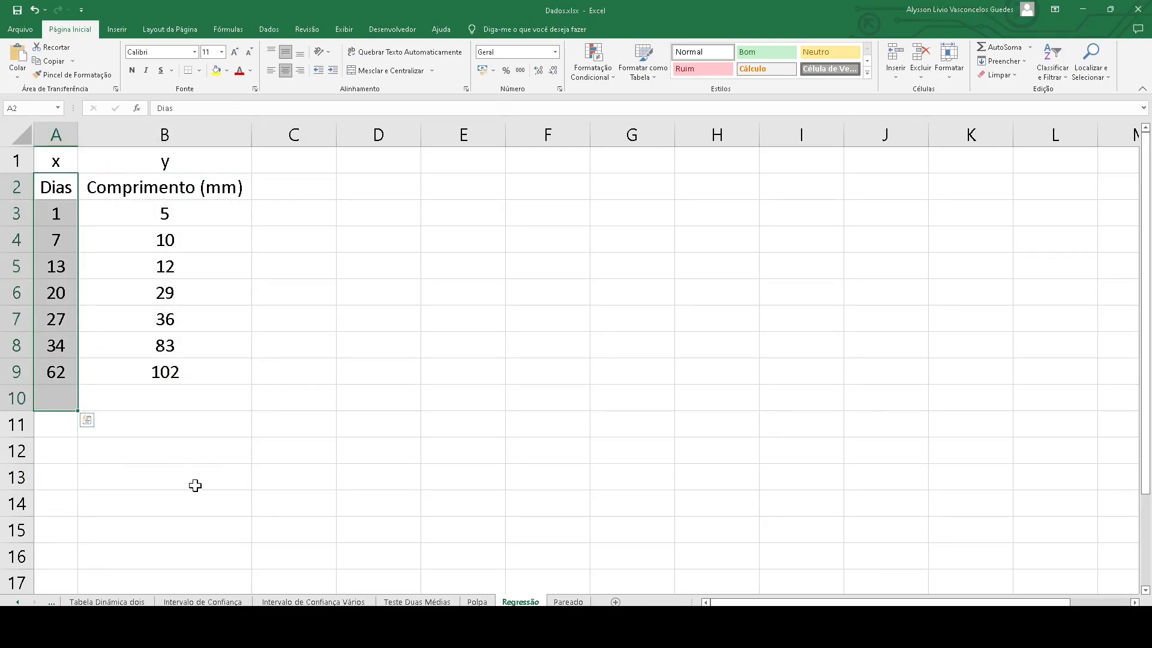
pyautogui.click(192, 433)
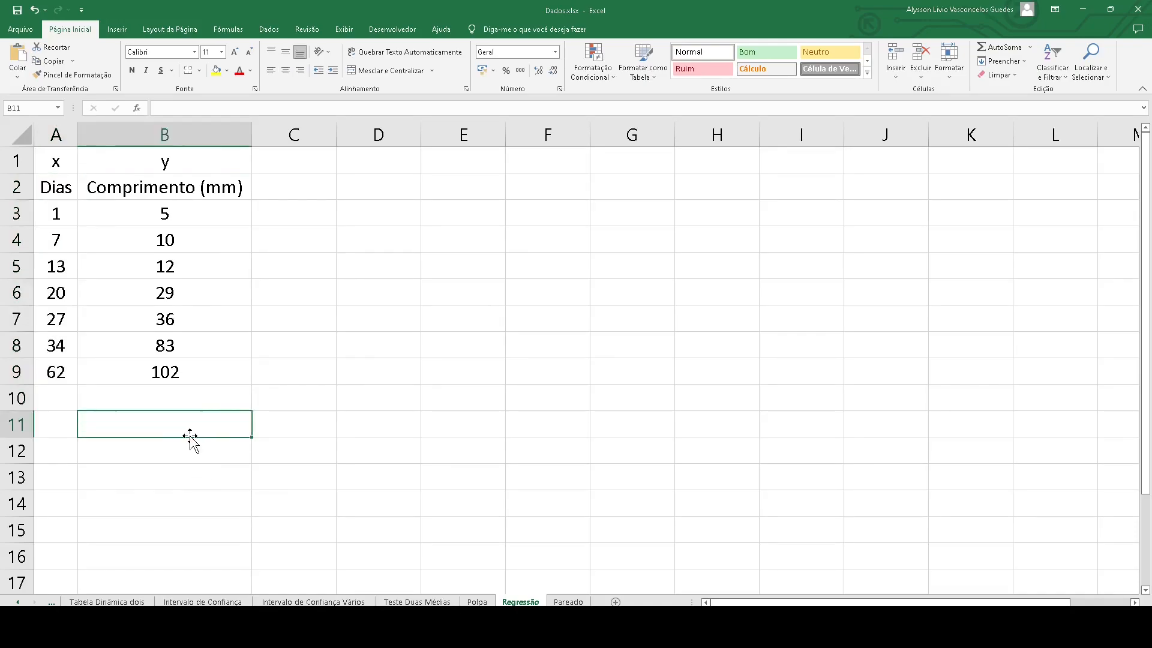
pyautogui.moveTo(59, 166); pyautogui.dragTo(57, 371)
pyautogui.moveTo(185, 162); pyautogui.dragTo(167, 368)
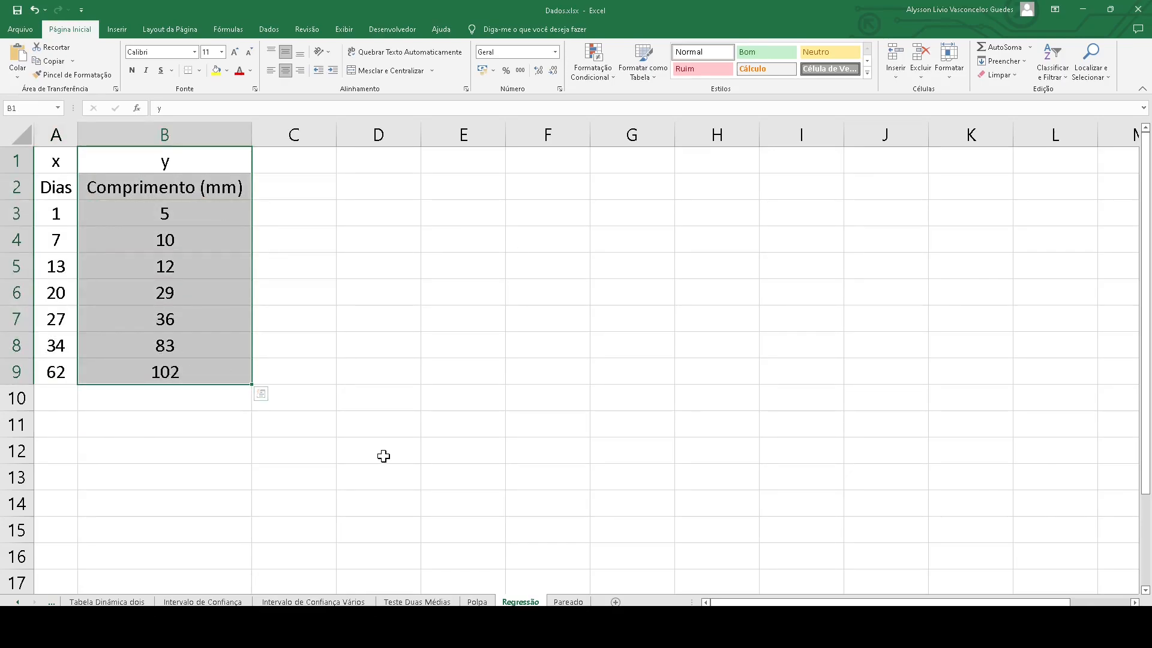
pyautogui.click(348, 426)
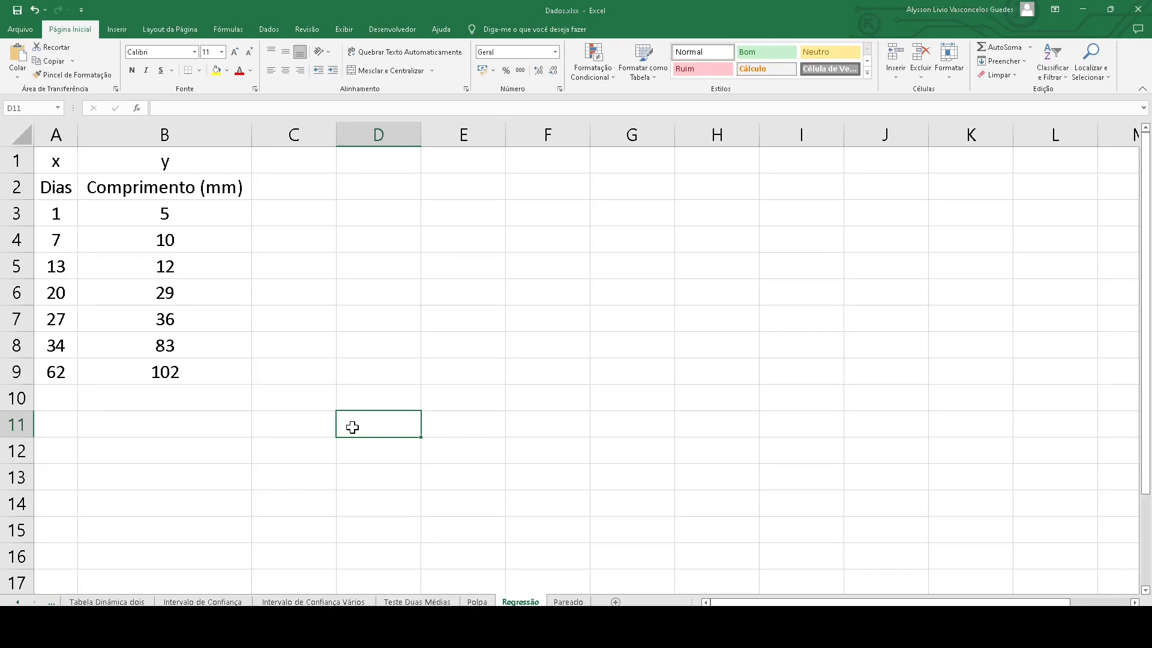
# Step: Insert a markers-only scatter chart from the Dias and Comprimento (mm) data in A2:B9
pyautogui.moveTo(59, 190); pyautogui.dragTo(161, 364)
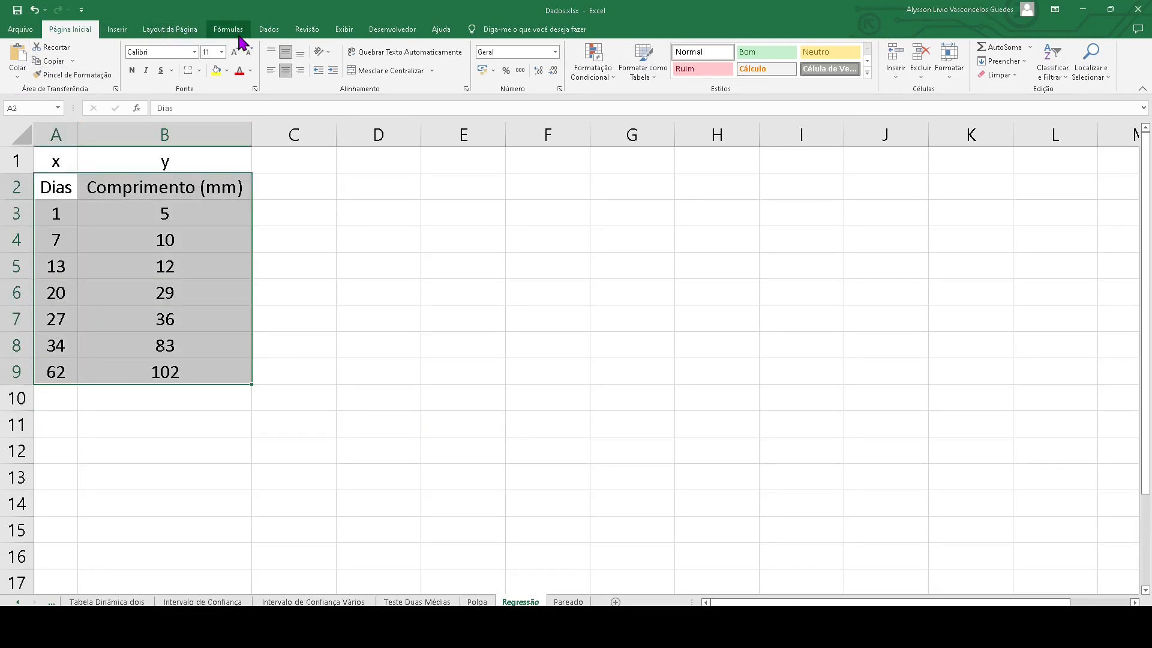
pyautogui.click(125, 33)
pyautogui.click(519, 75)
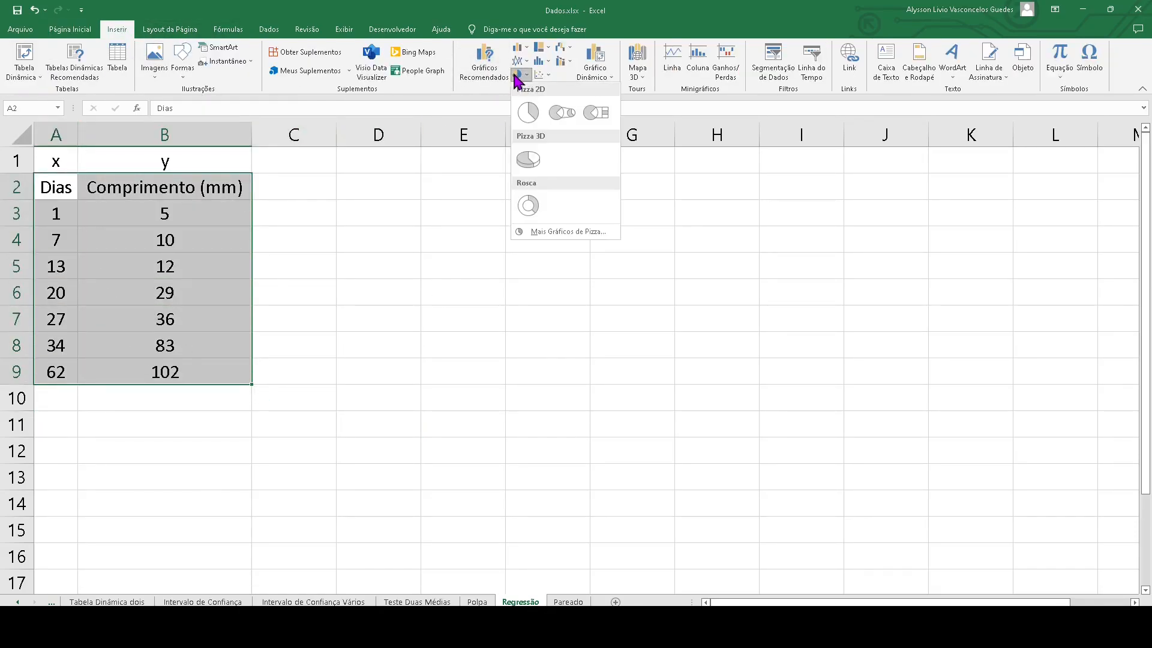
pyautogui.click(539, 75)
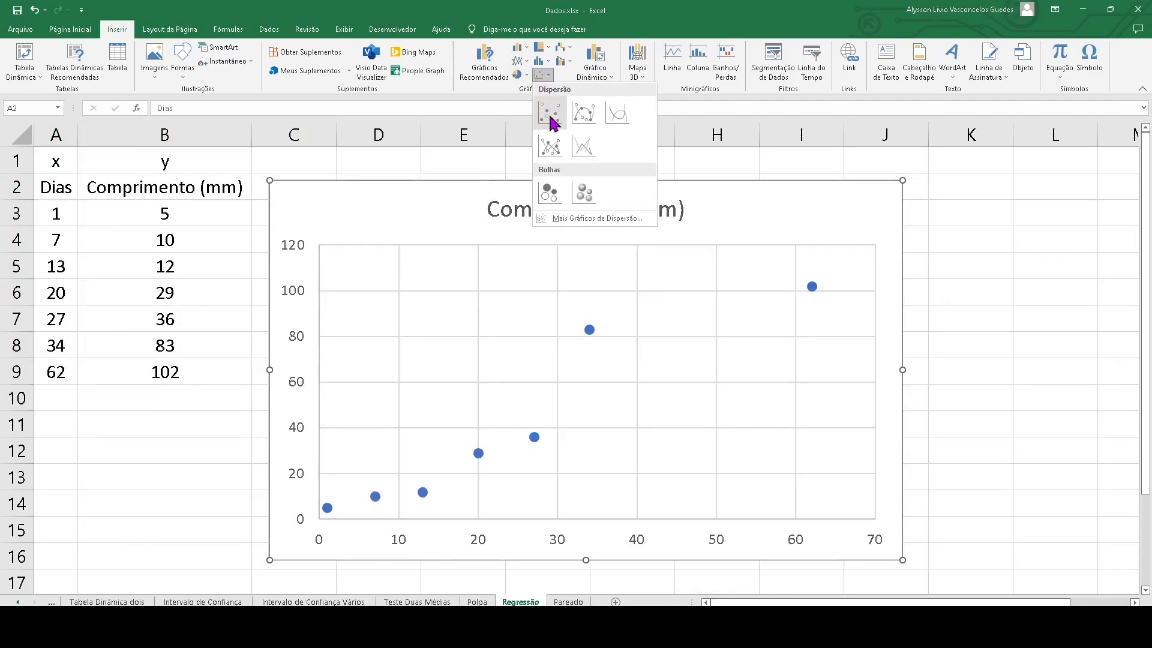
pyautogui.click(551, 116)
pyautogui.click(539, 75)
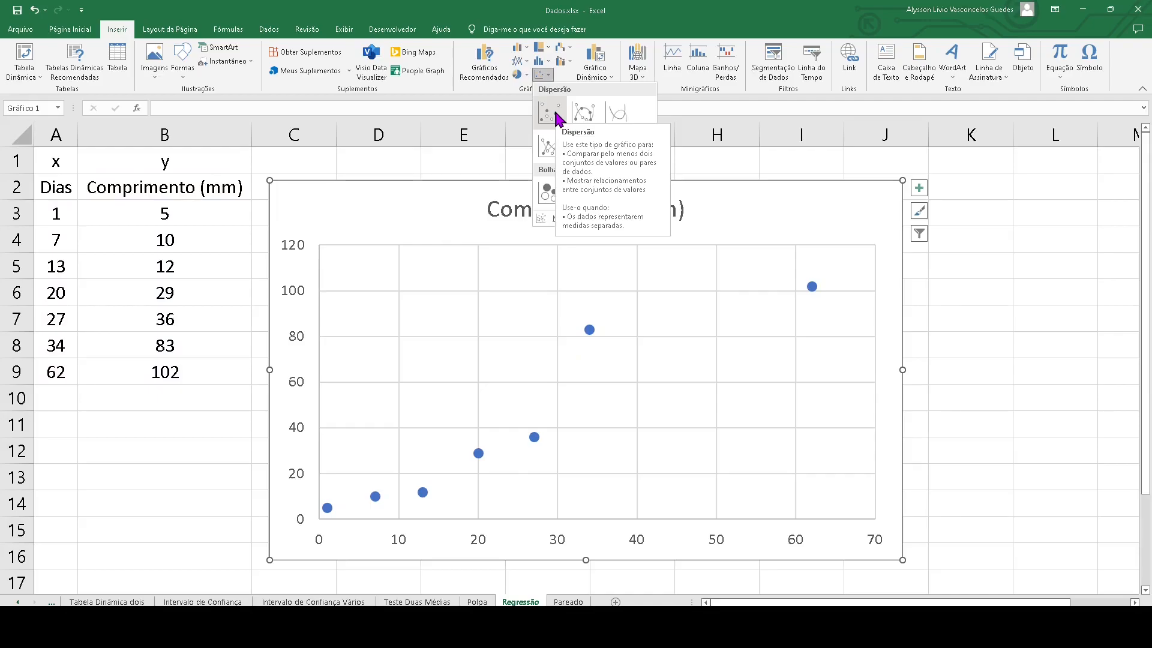
pyautogui.click(475, 224)
# Step: Delete the scatter chart's title and its horizontal and vertical gridlines
pyautogui.click(574, 211)
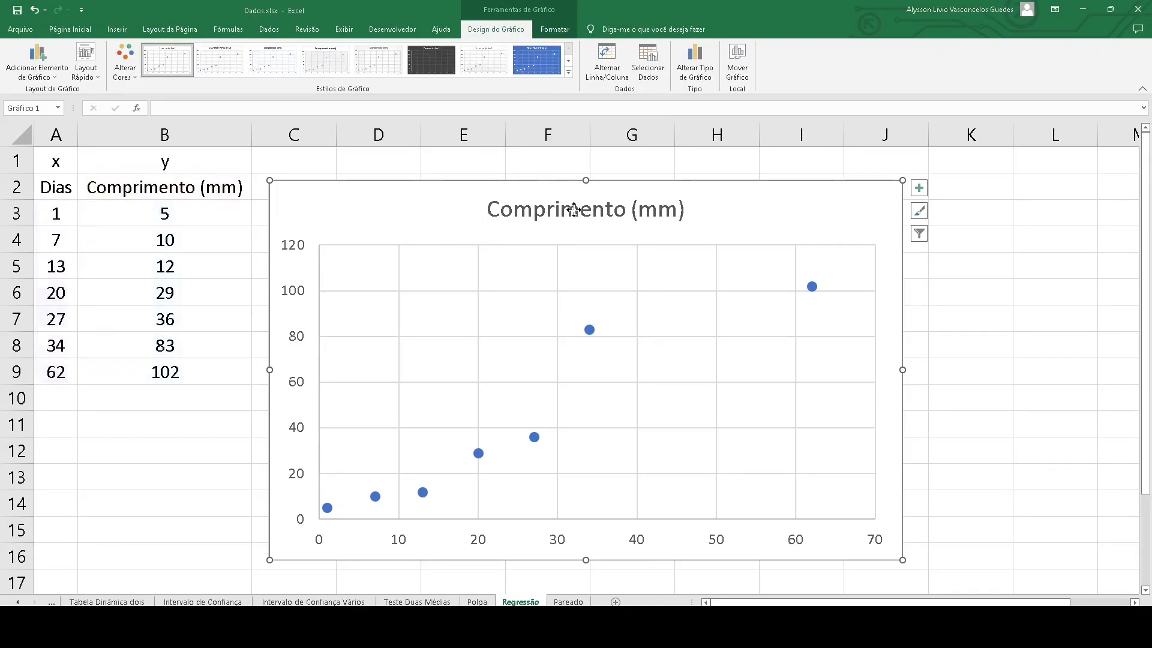
pyautogui.press('Delete')
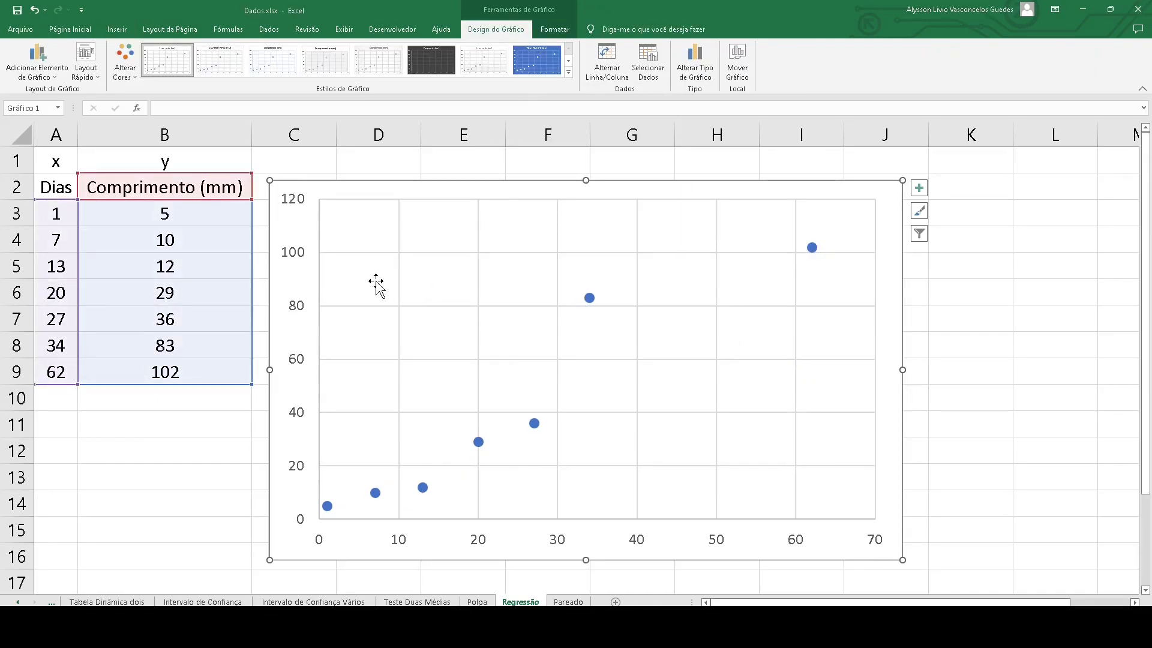
pyautogui.click(502, 247)
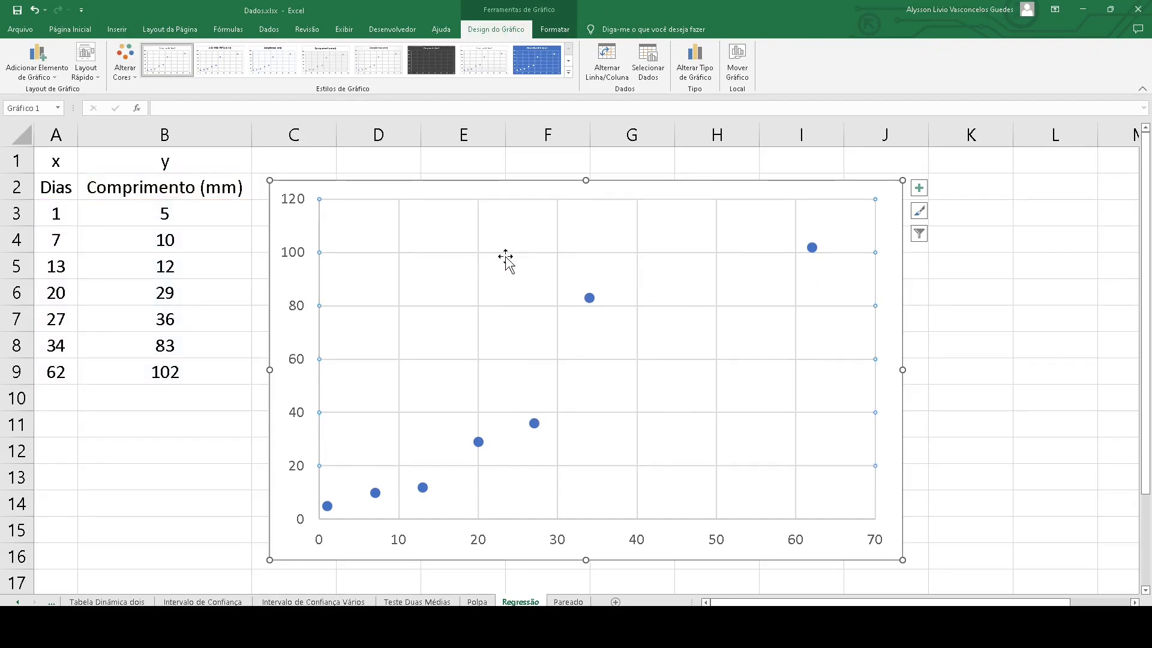
pyautogui.press('Delete')
pyautogui.click(478, 257)
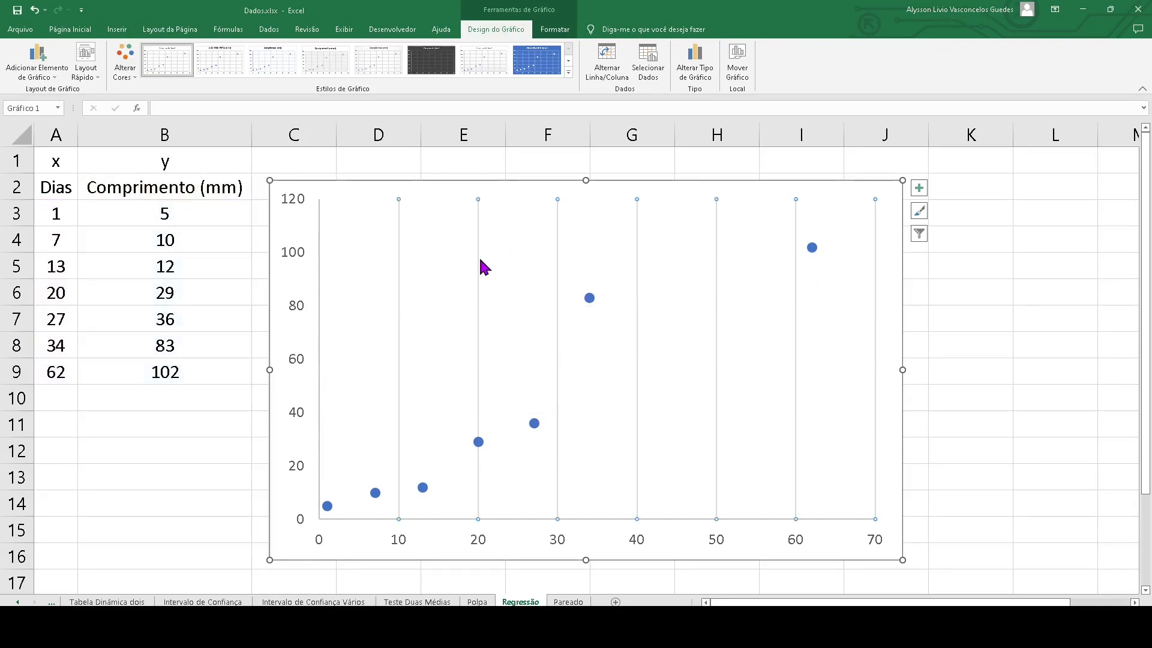
pyautogui.press('Delete')
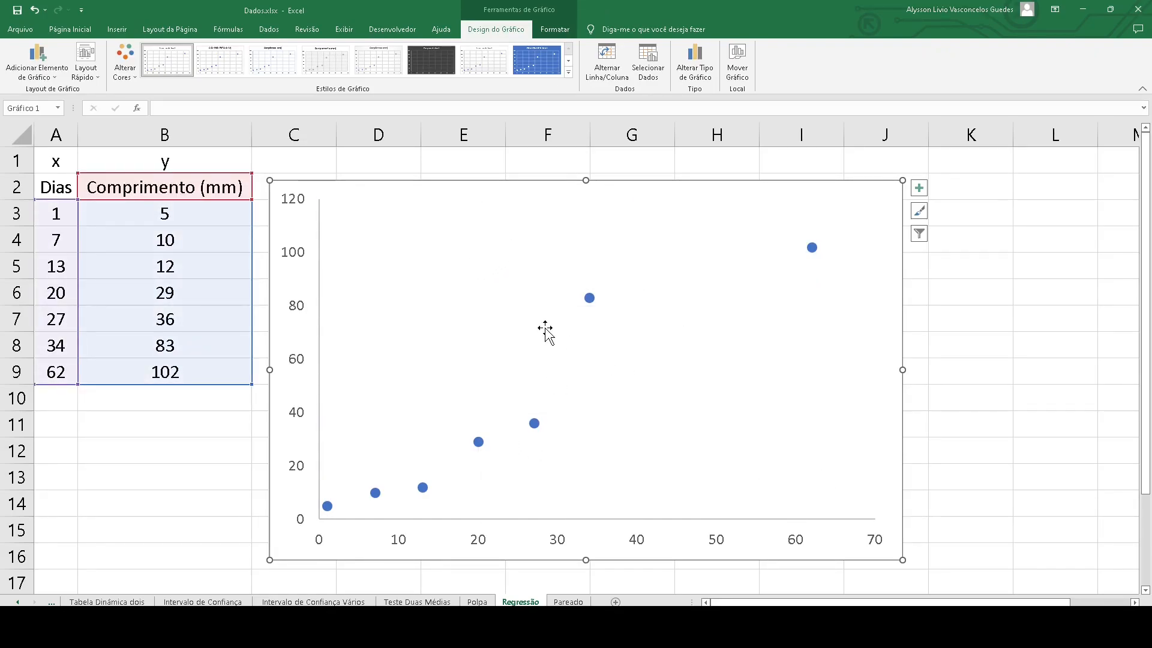
# Step: Move the chart up against the data table and add a linear trendline to its data series
pyautogui.moveTo(498, 182); pyautogui.dragTo(480, 178)
pyautogui.click(573, 279)
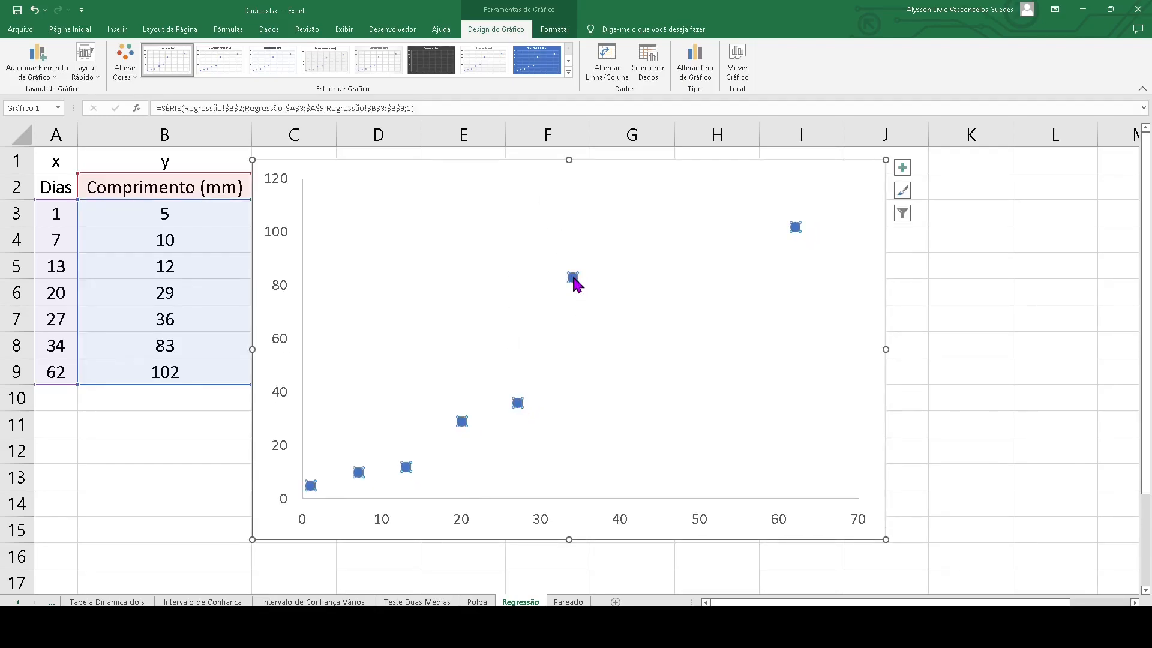
pyautogui.rightClick(574, 284)
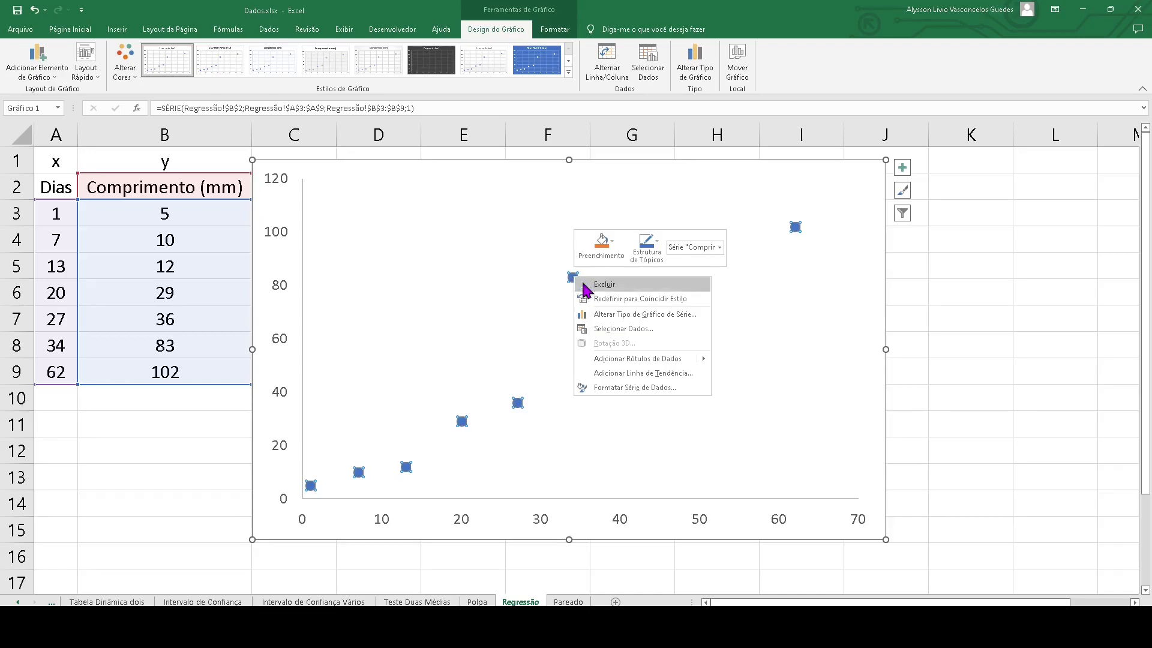
pyautogui.click(691, 376)
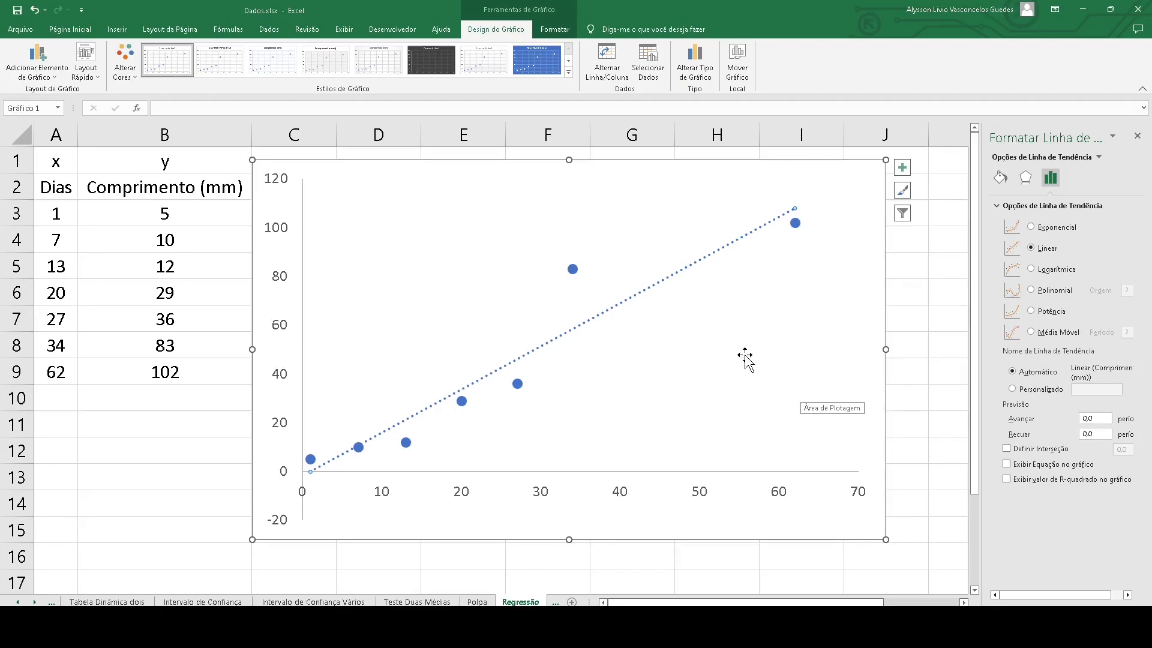
# Step: Display the trendline's equation and R-squared value on the chart and move their label to the empty upper-left part of the plot area
pyautogui.click(1046, 470)
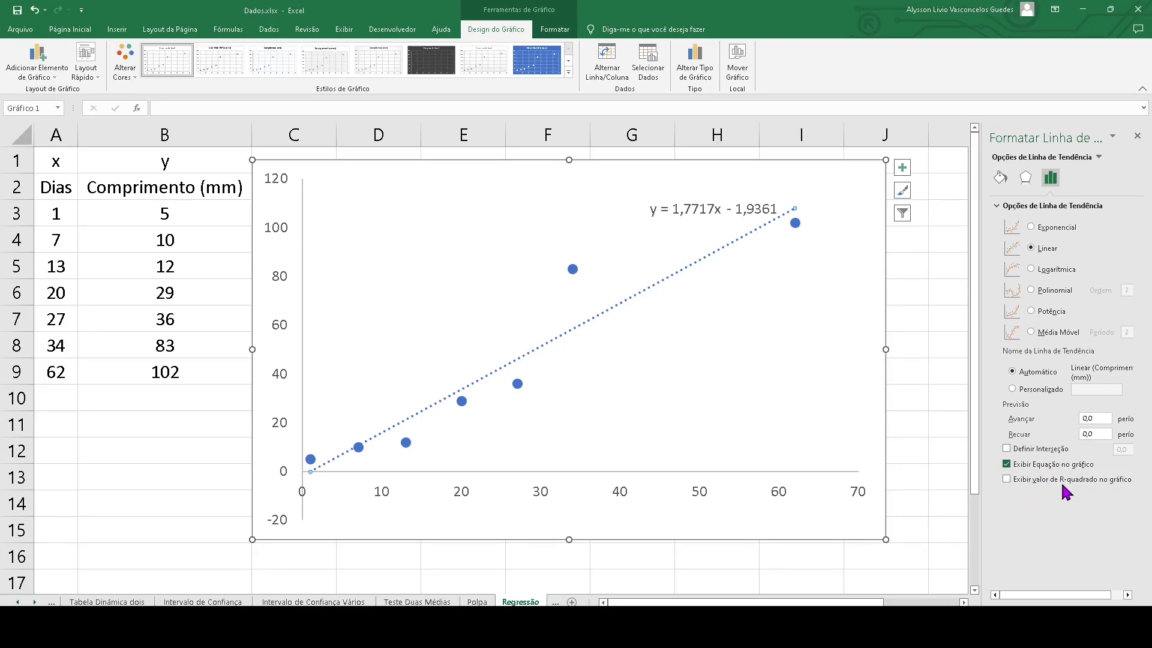
pyautogui.click(1068, 480)
pyautogui.click(715, 223)
pyautogui.moveTo(715, 223); pyautogui.dragTo(416, 229)
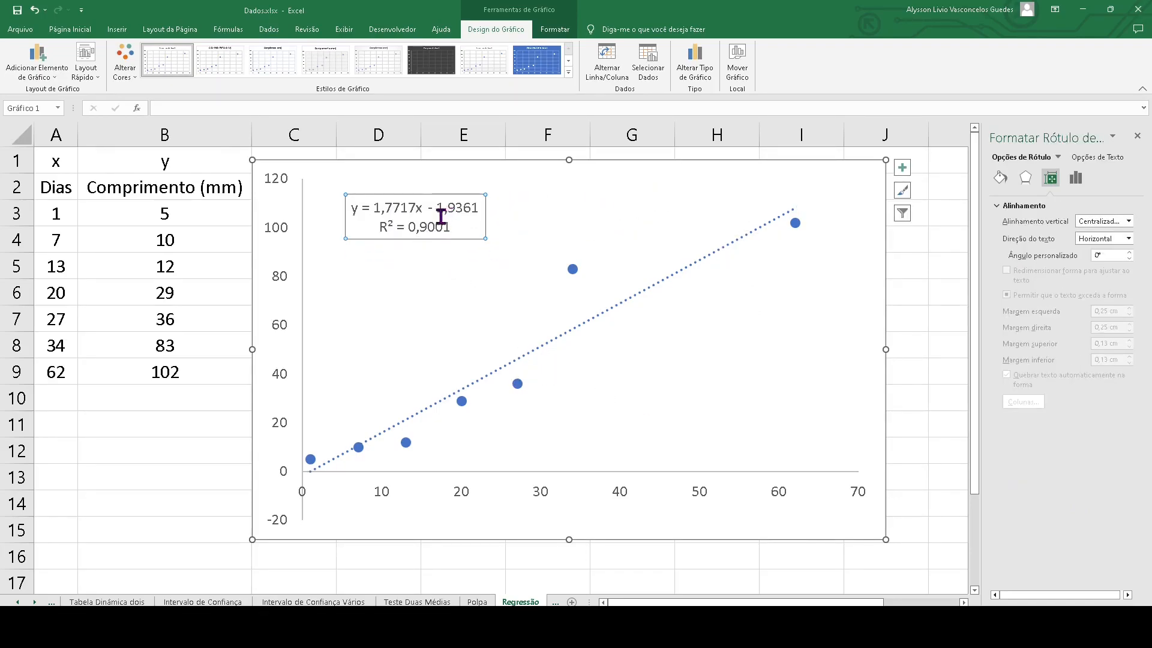
pyautogui.click(457, 318)
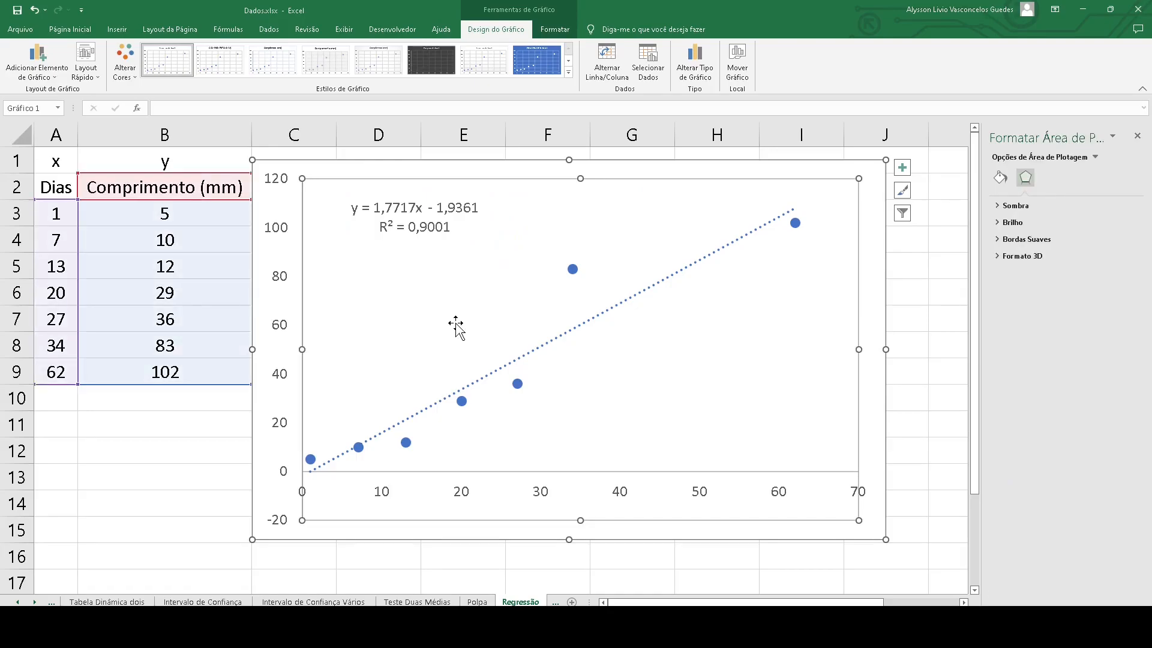
pyautogui.click(944, 430)
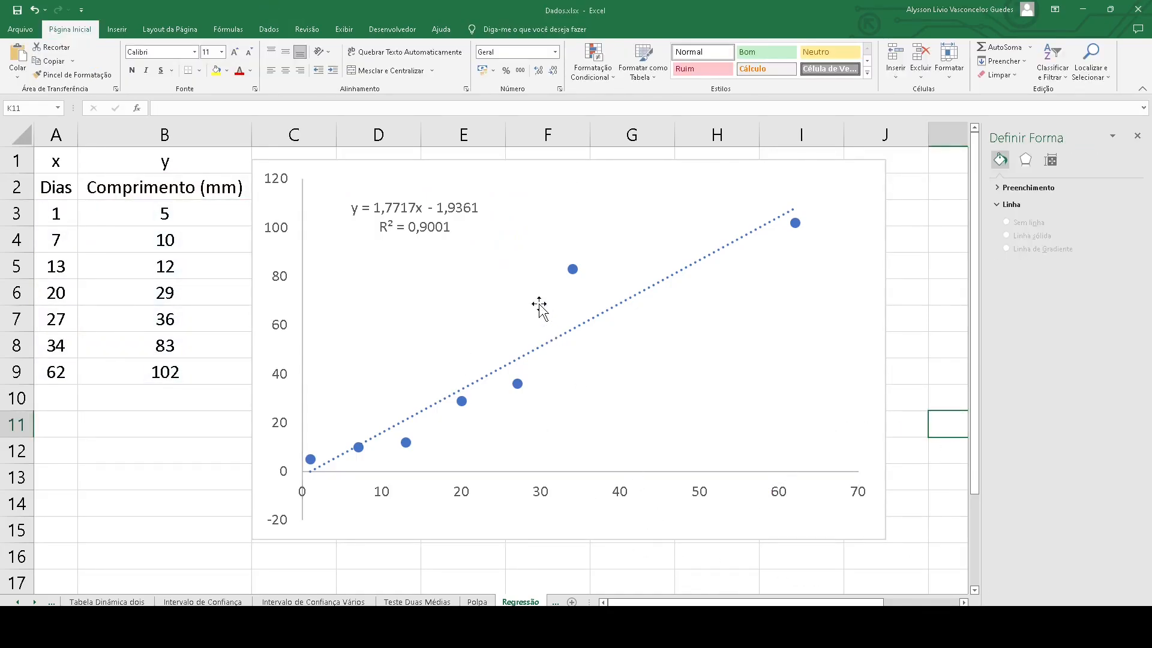
# Step: Shorten the slope coefficient in the trendline equation label to 1,77
pyautogui.click(411, 217)
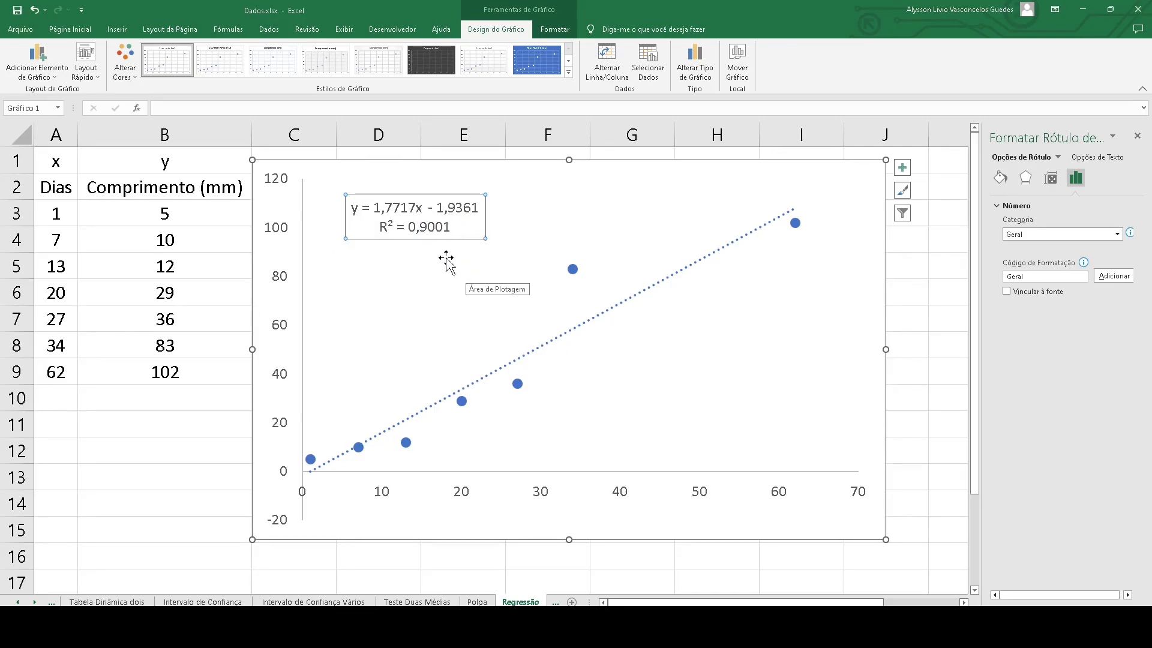
pyautogui.click(457, 282)
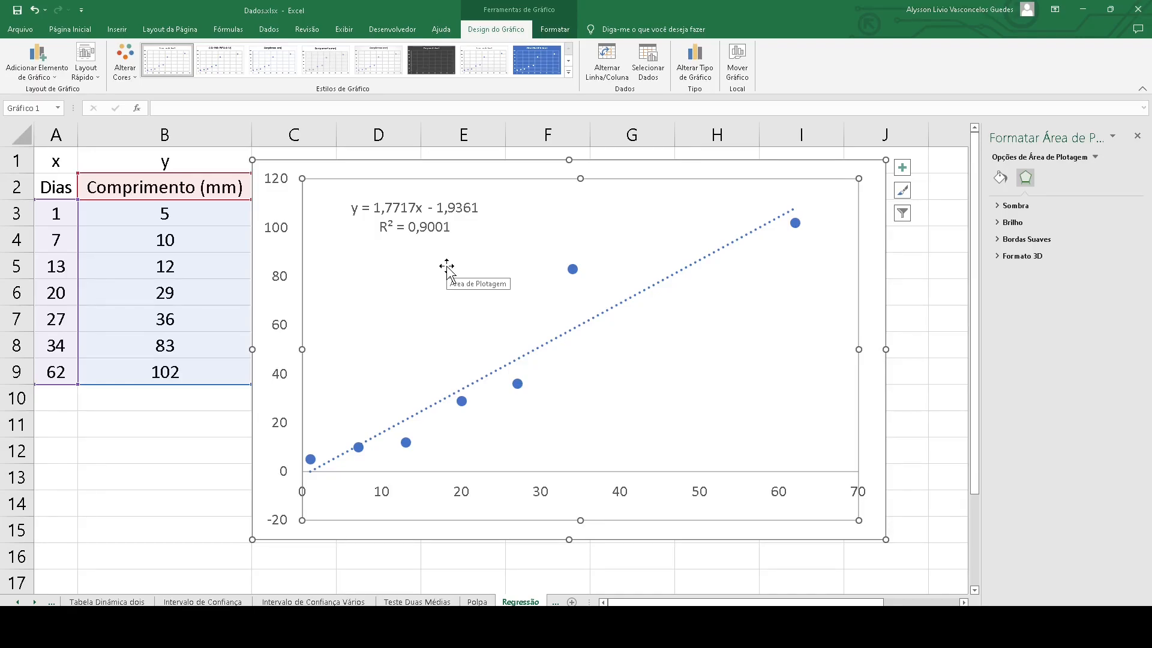
pyautogui.click(418, 211)
pyautogui.moveTo(418, 211); pyautogui.dragTo(374, 207)
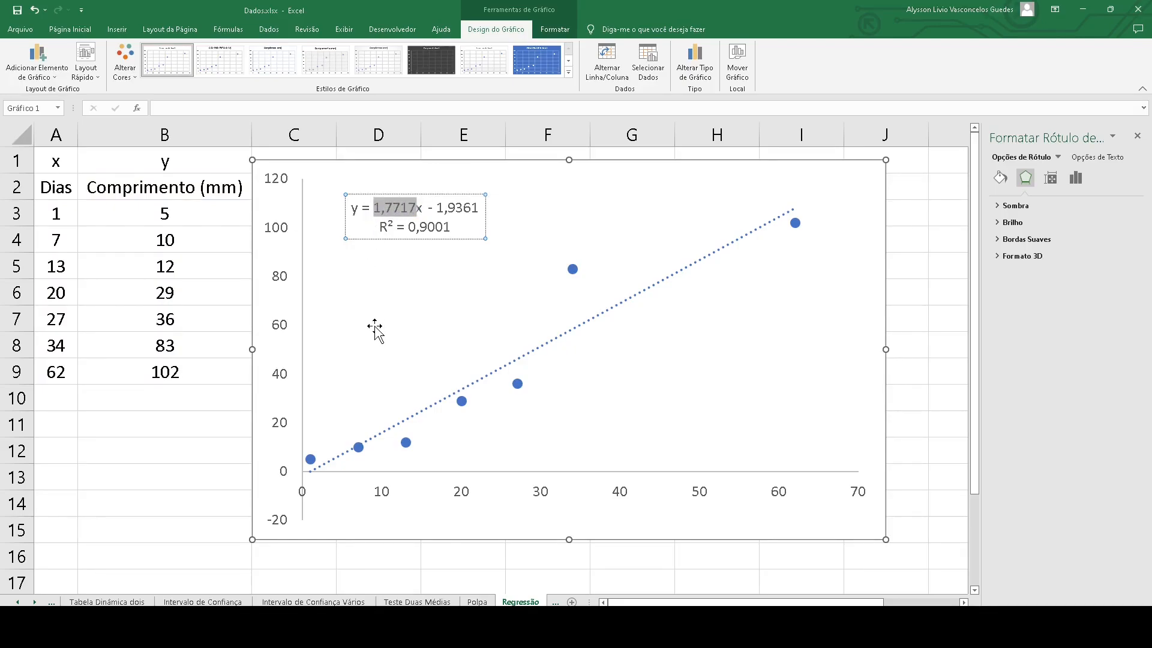
pyautogui.click(416, 209)
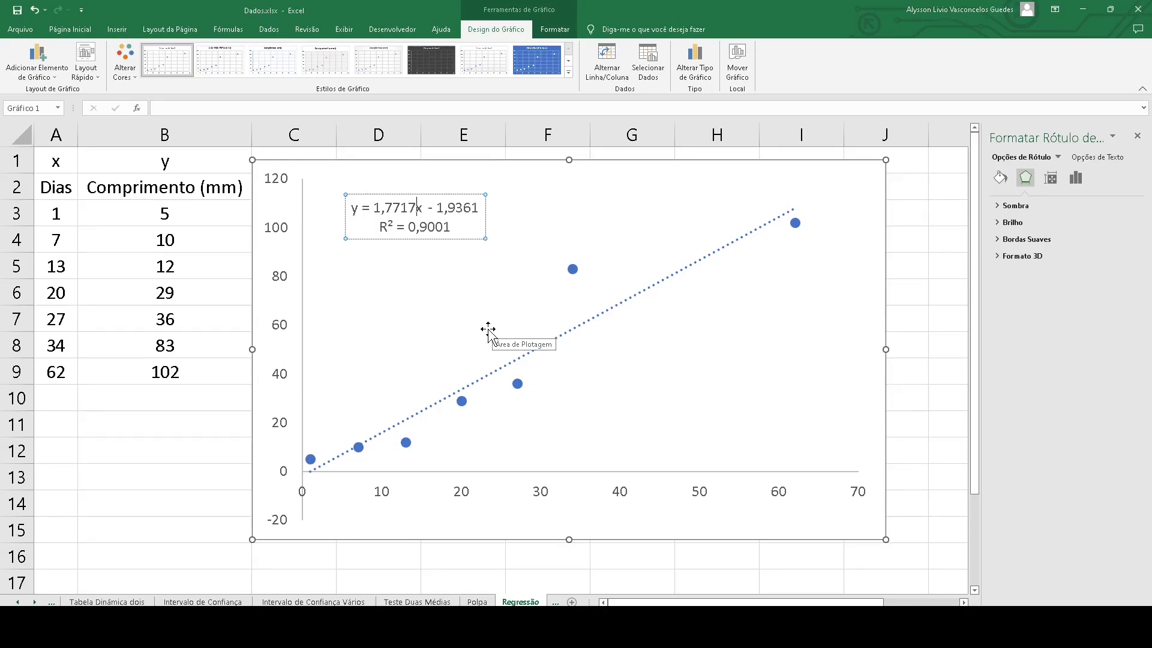
pyautogui.press('BackSpace')
pyautogui.press('BackSpace')
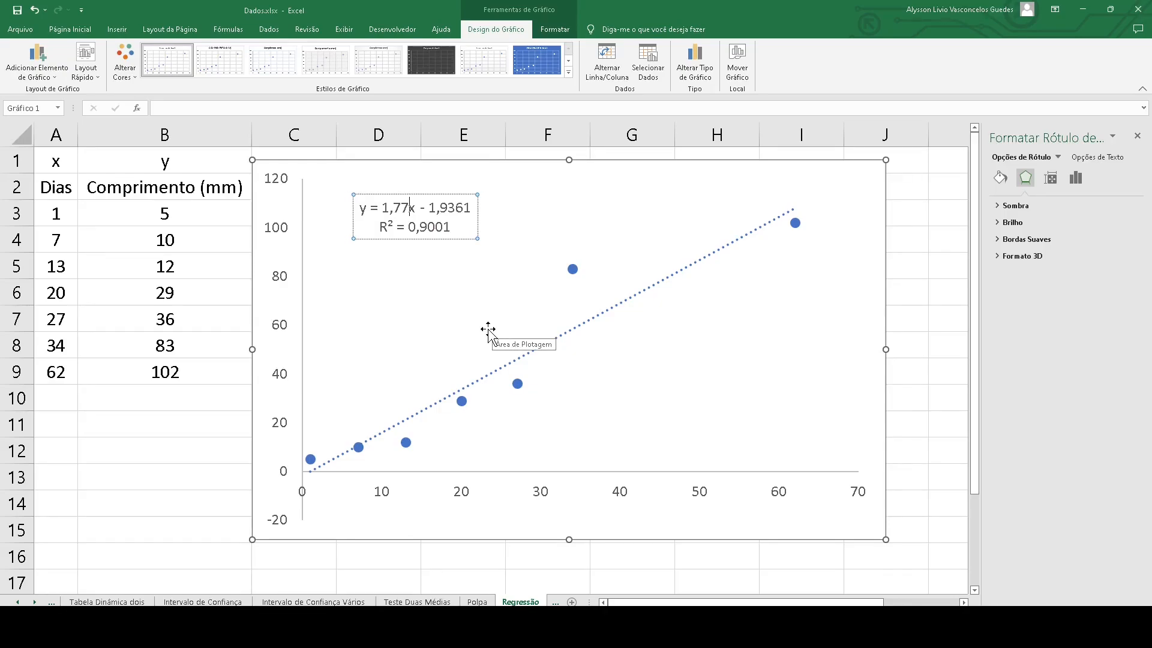
pyautogui.click(423, 252)
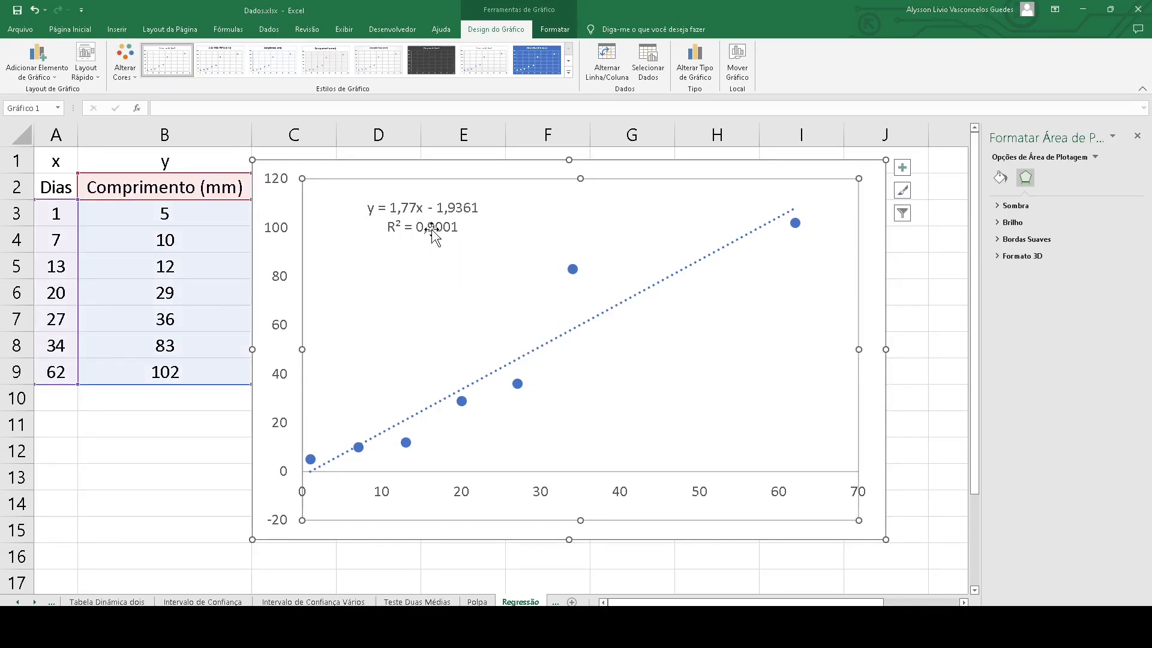
pyautogui.click(411, 209)
pyautogui.doubleClick(406, 207)
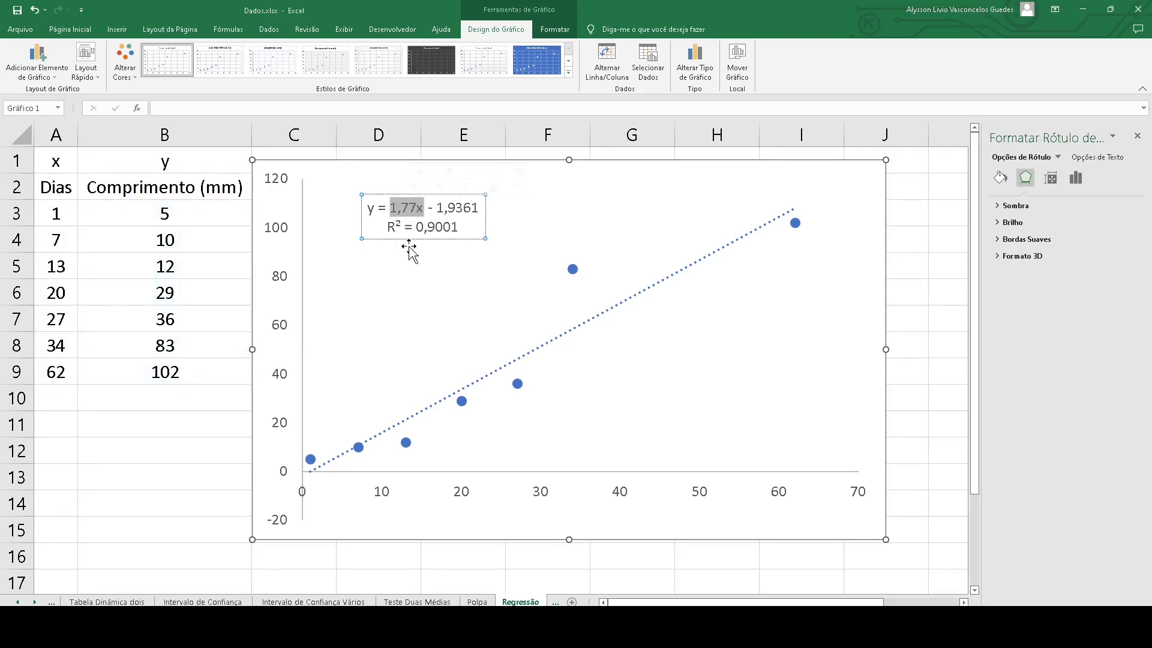
pyautogui.click(420, 270)
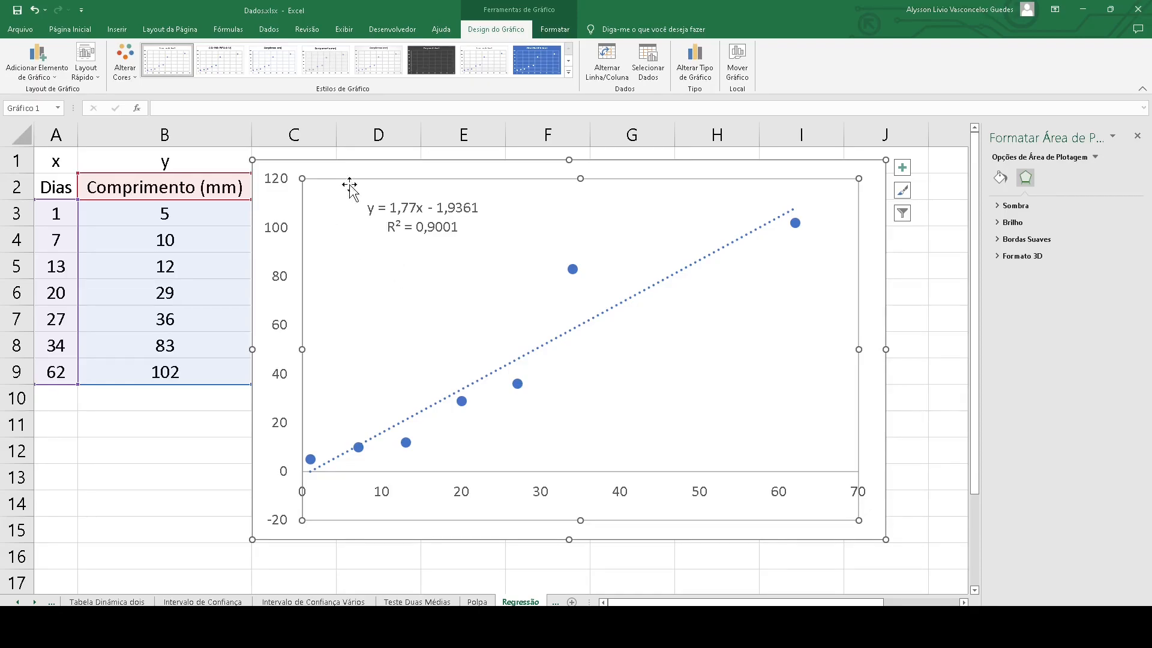
# Step: Shift the chart slightly away from the data table and compare its equation label with the trendline
pyautogui.moveTo(408, 175); pyautogui.dragTo(438, 184)
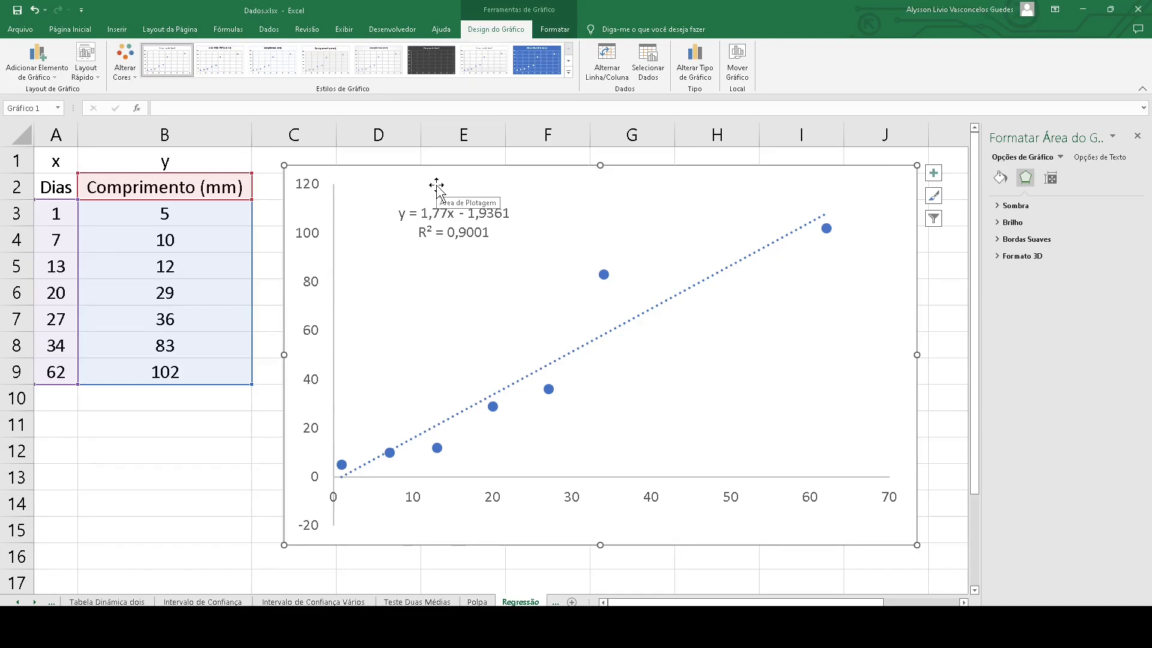
pyautogui.click(499, 235)
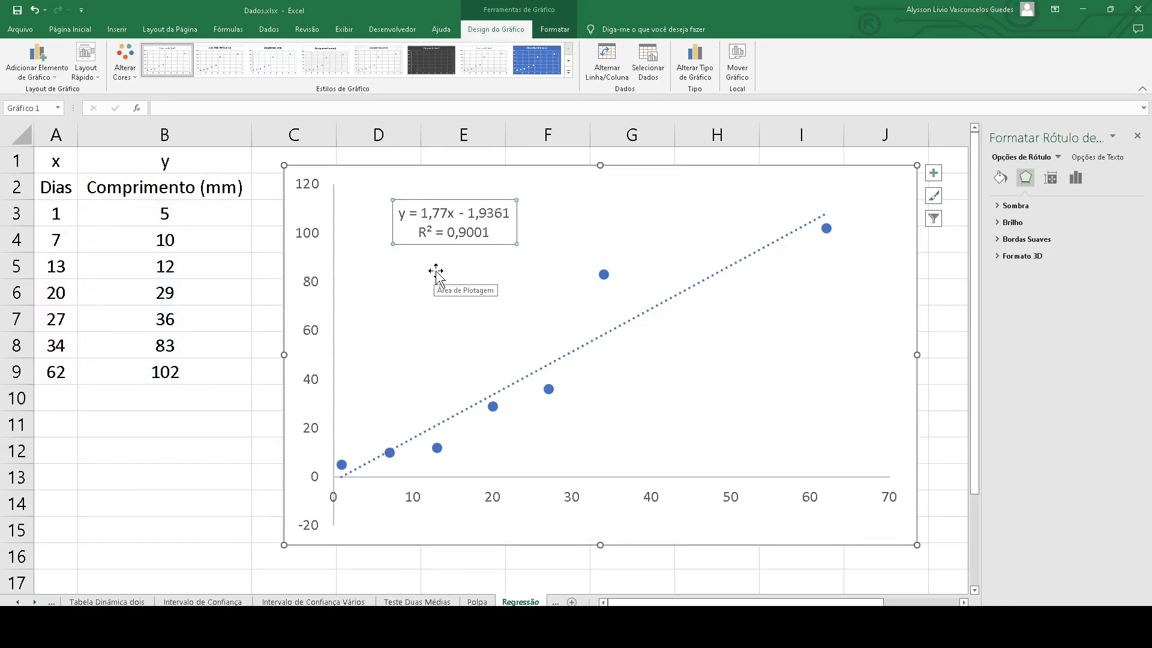
pyautogui.click(639, 321)
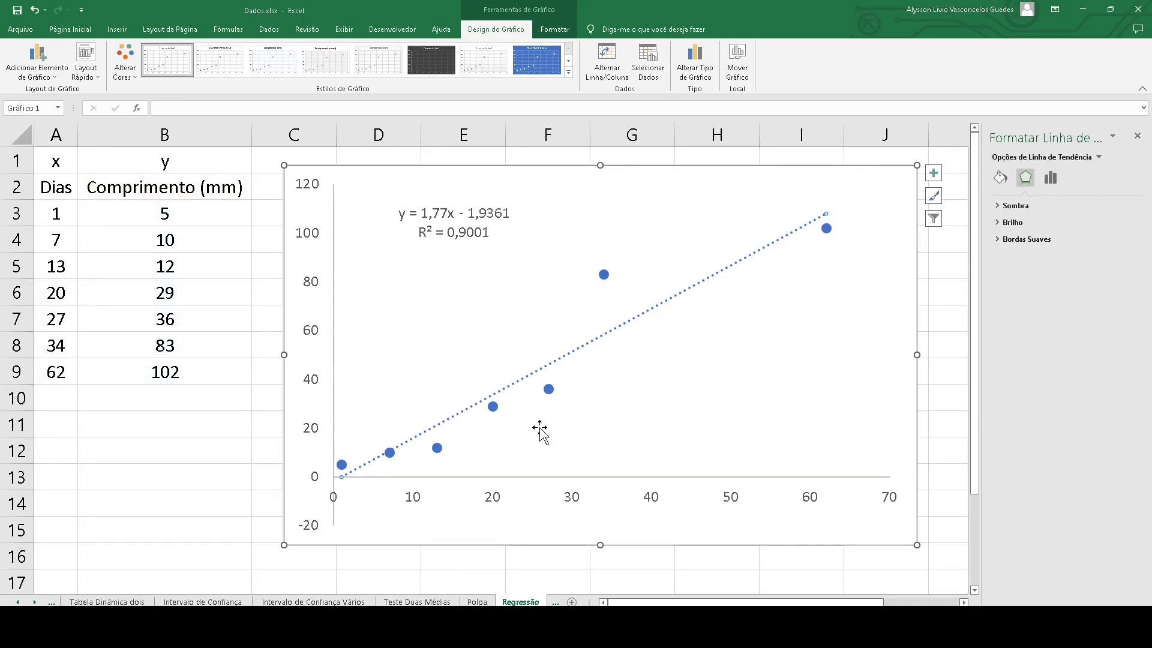
pyautogui.click(447, 230)
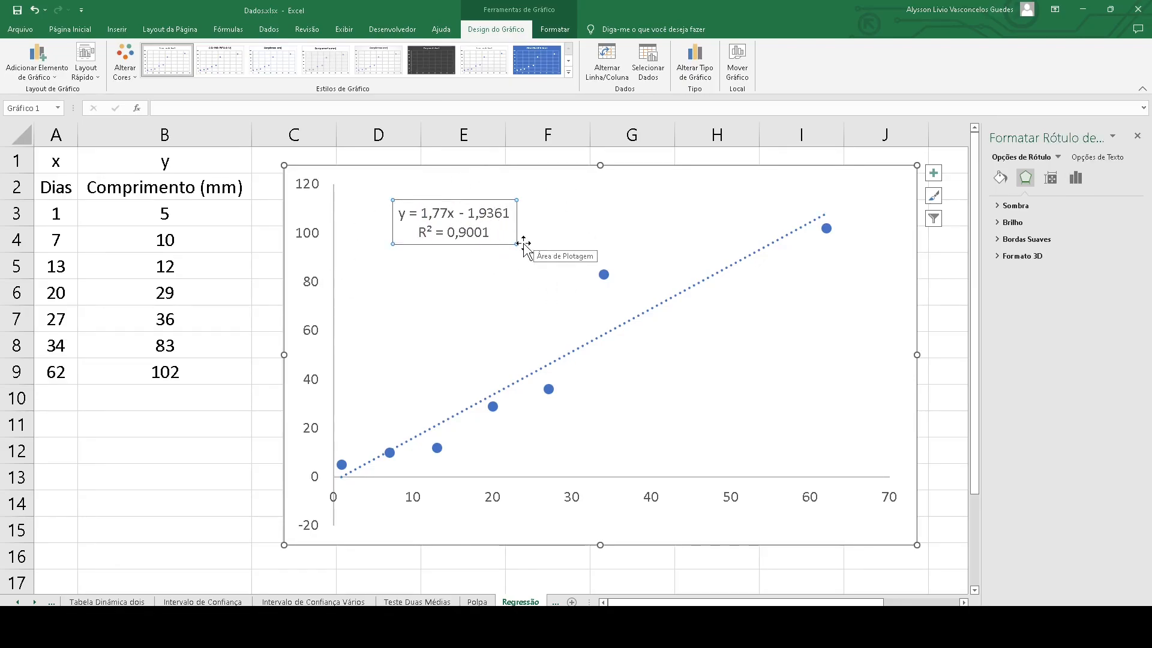
pyautogui.moveTo(420, 215); pyautogui.dragTo(515, 215)
pyautogui.click(690, 290)
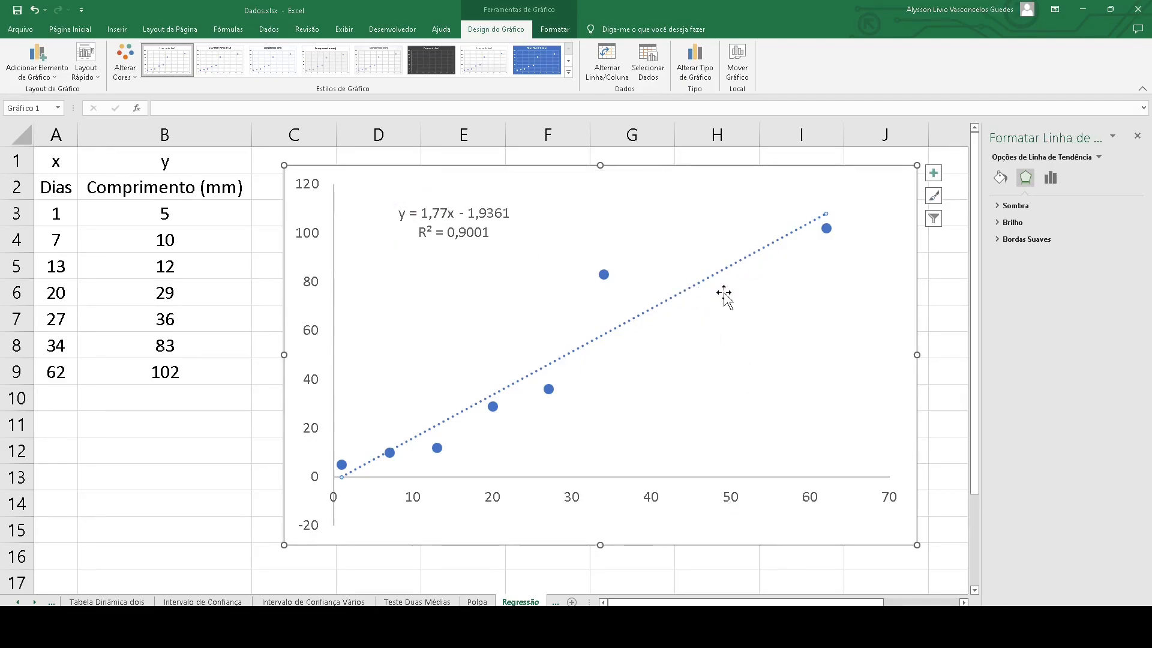
# Step: Examine how x and y in the trendline equation relate to the Dias values in A3:A9 and the chart's vertical axis
pyautogui.moveTo(55, 214); pyautogui.dragTo(55, 371)
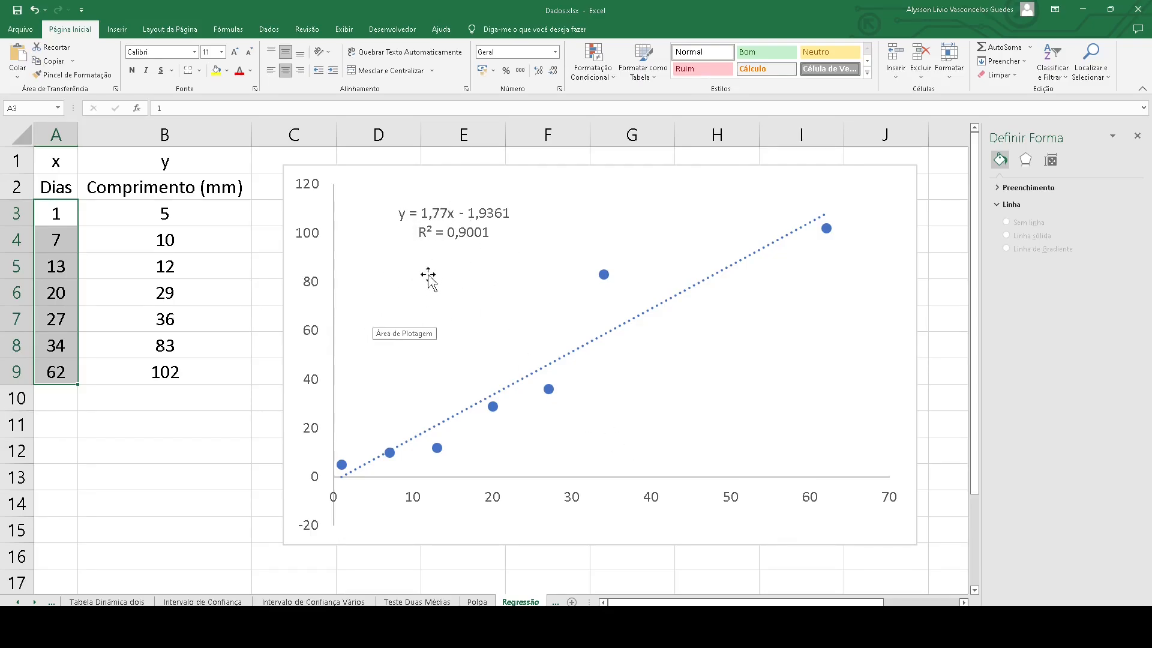
pyautogui.click(451, 217)
pyautogui.moveTo(447, 214); pyautogui.dragTo(455, 214)
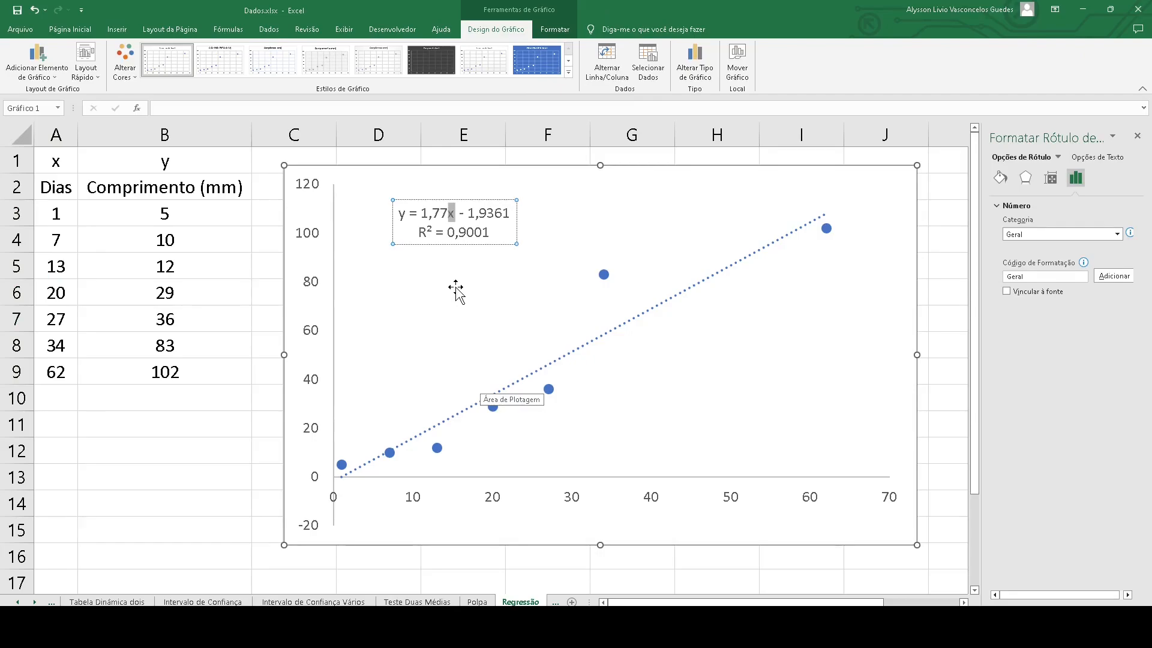
pyautogui.doubleClick(403, 217)
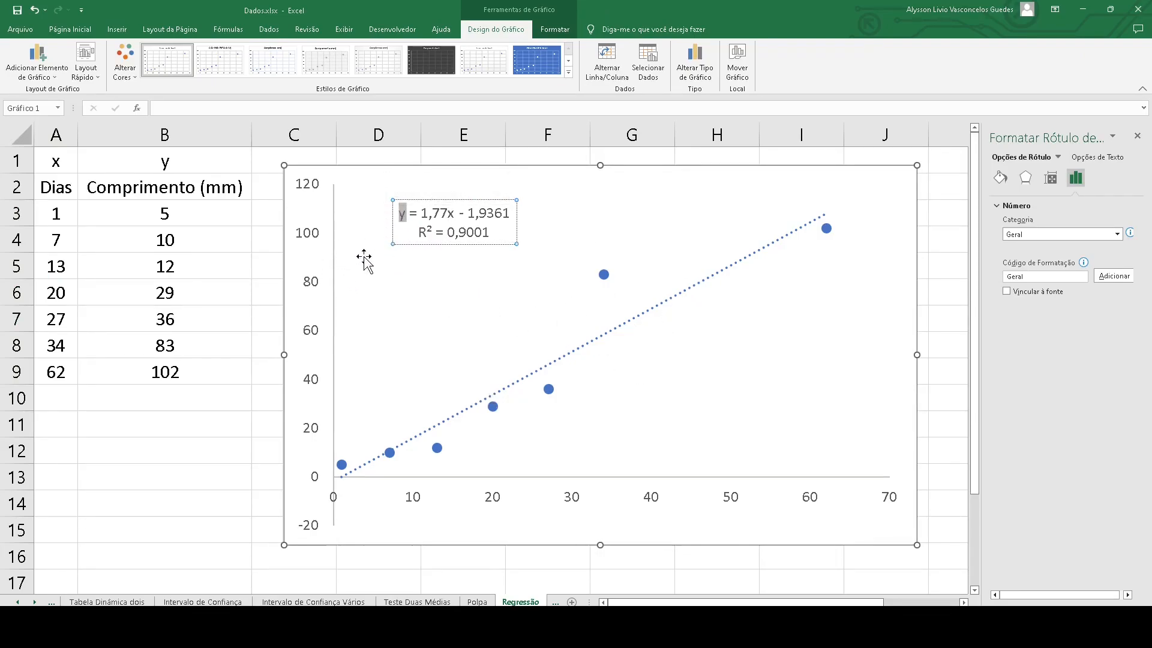
pyautogui.click(441, 299)
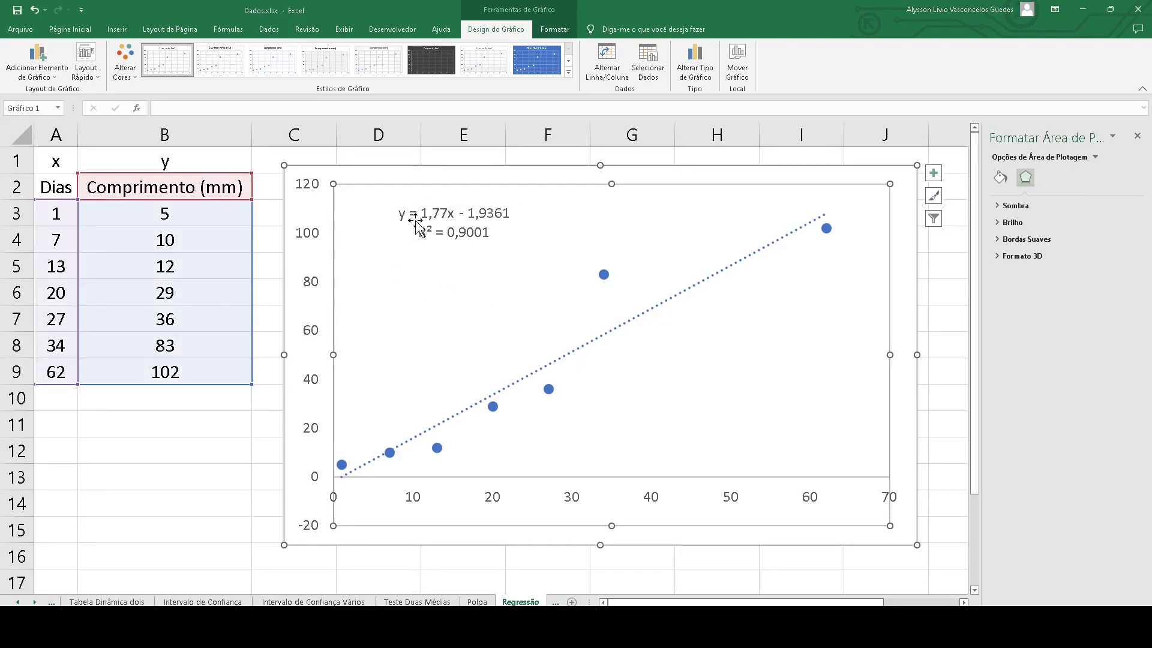
pyautogui.click(308, 240)
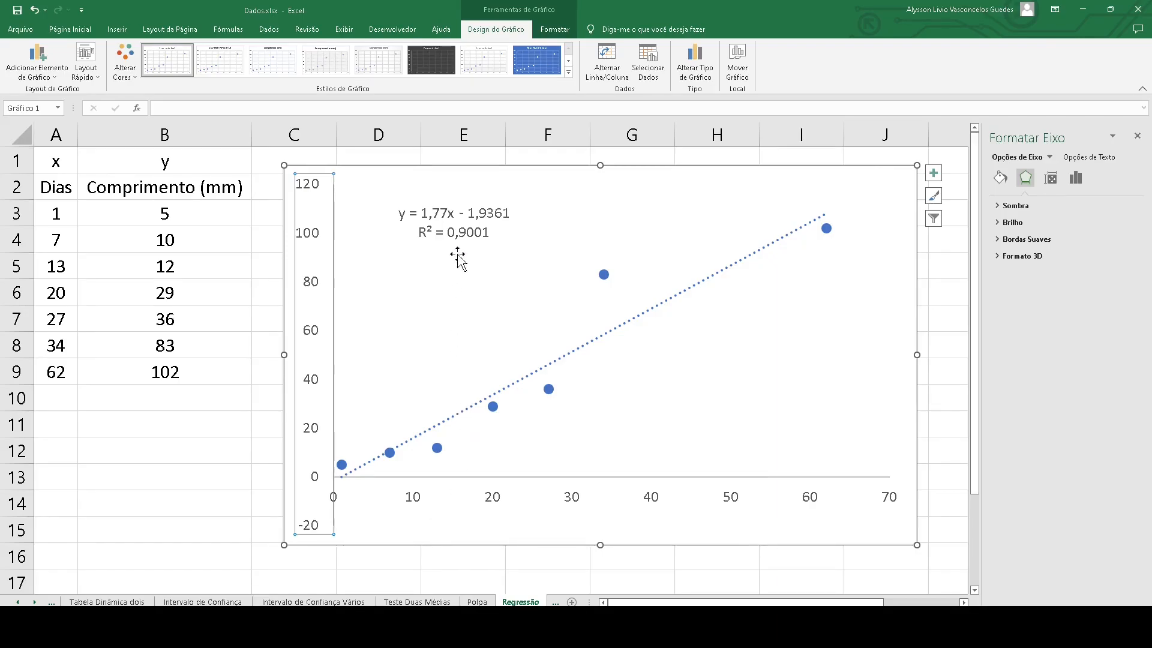
# Step: Rewrite the R² value in the trendline label as the percentage 90,01%
pyautogui.click(453, 233)
pyautogui.click(458, 232)
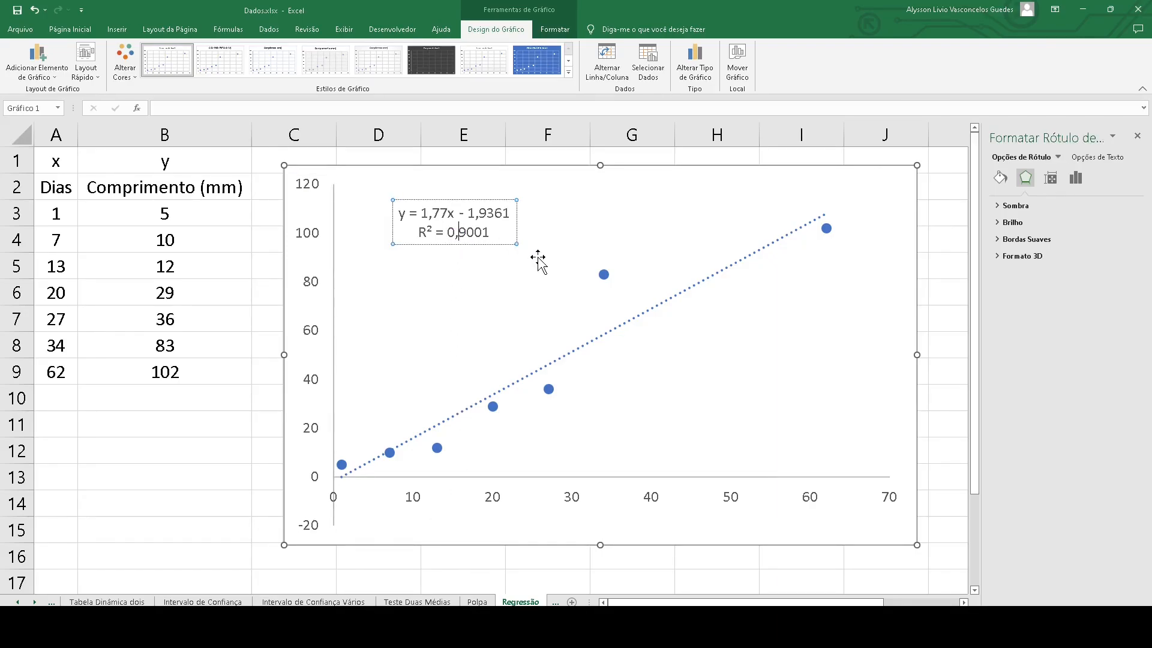
pyautogui.press('BackSpace')
pyautogui.press('BackSpace')
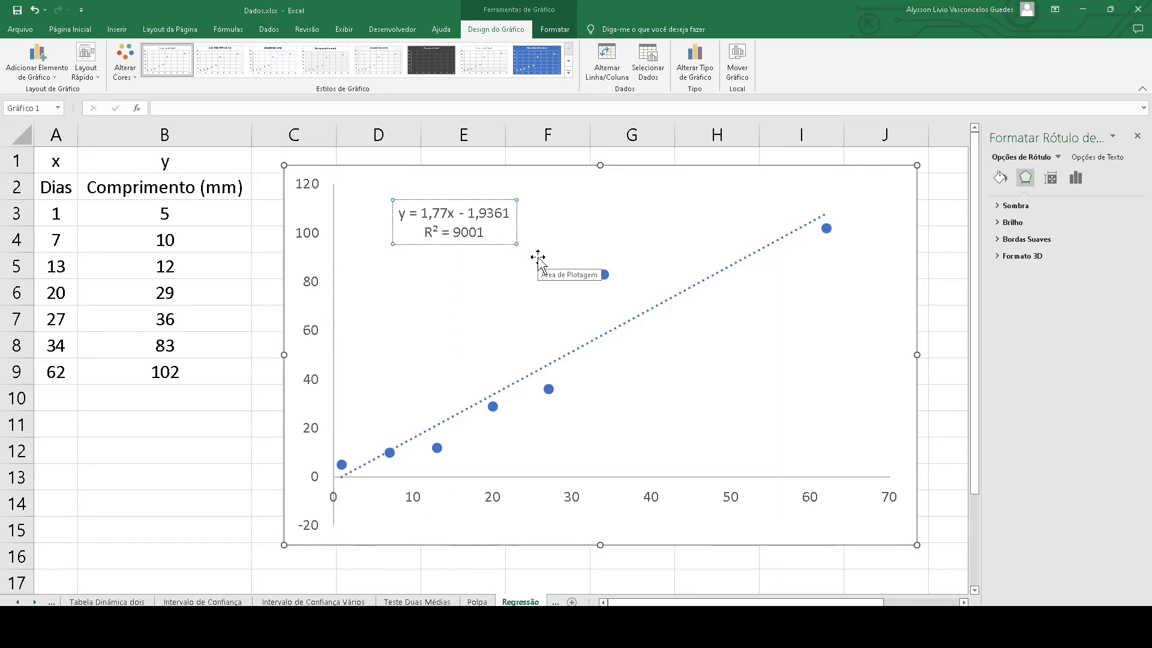
pyautogui.press('Right')
pyautogui.press('Right')
pyautogui.write(',01%')
pyautogui.click(501, 294)
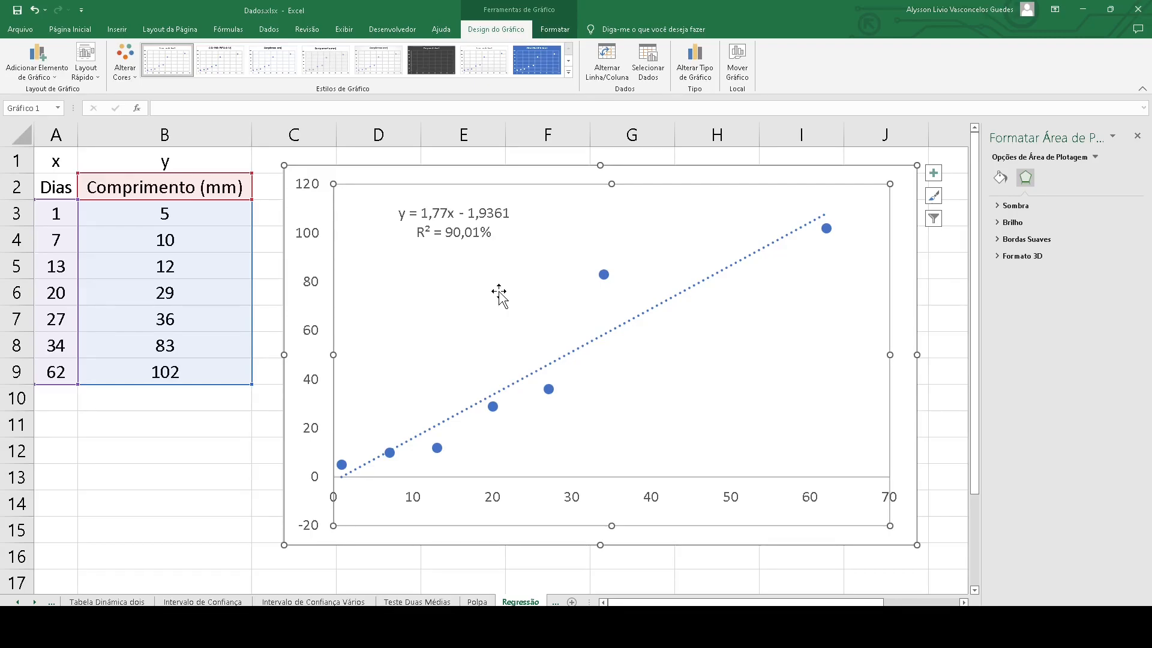
# Step: Examine the R² label in relation to the Dias values and the Comprimento (mm) values
pyautogui.click(461, 238)
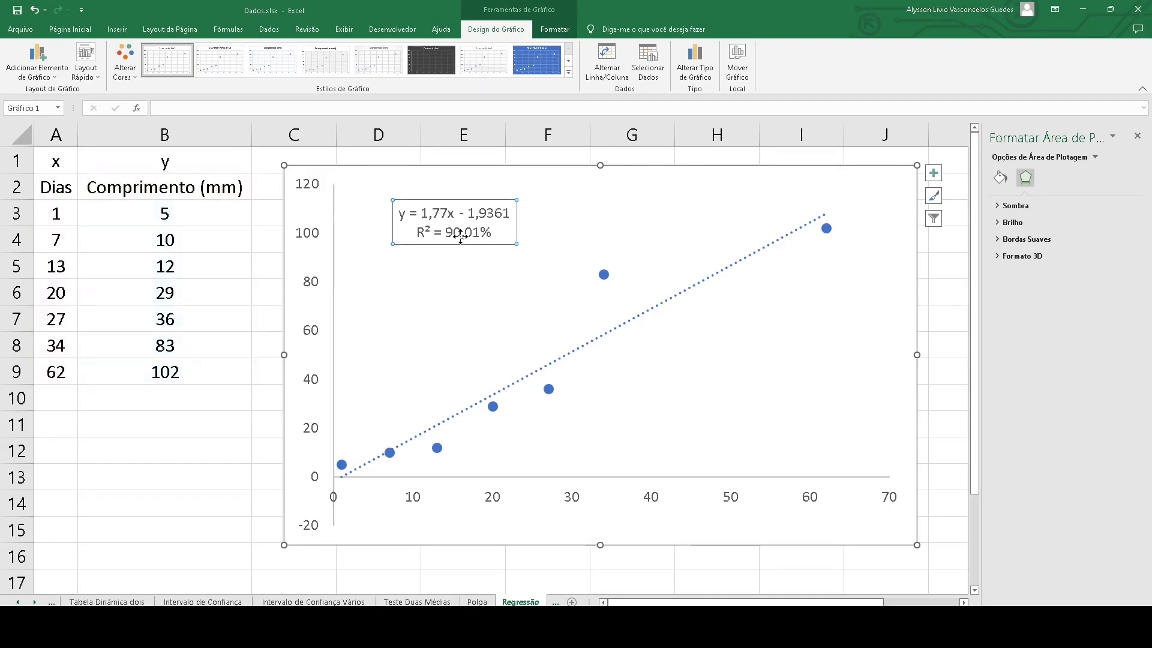
pyautogui.click(431, 289)
pyautogui.click(454, 222)
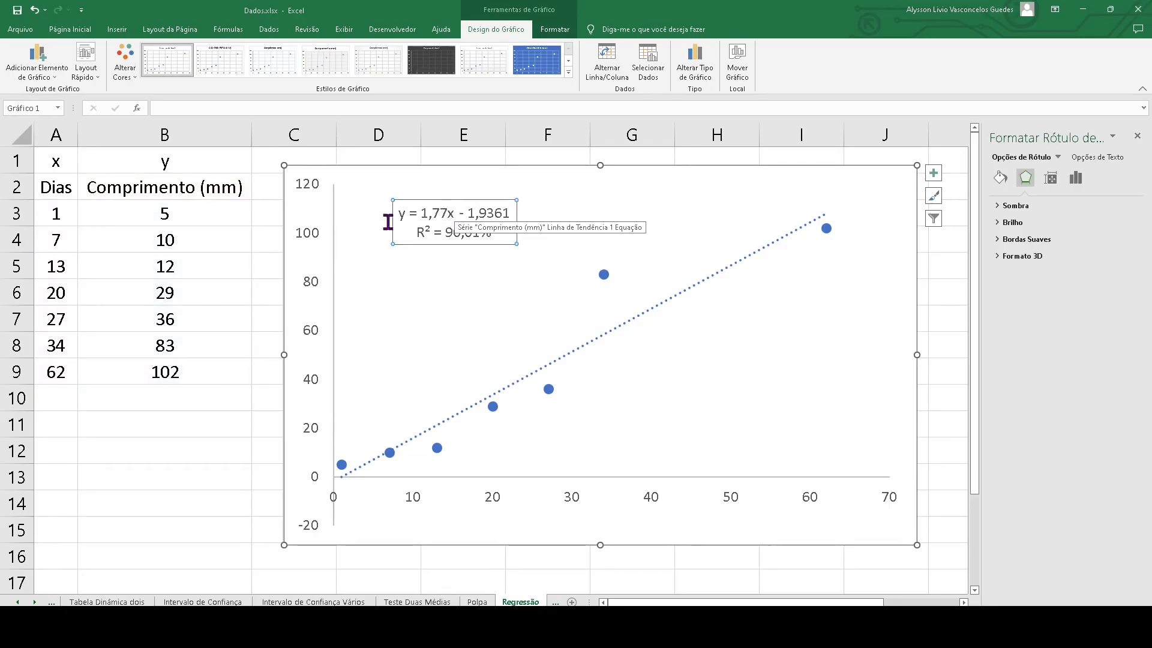
pyautogui.moveTo(57, 188); pyautogui.dragTo(62, 267)
pyautogui.click(58, 214)
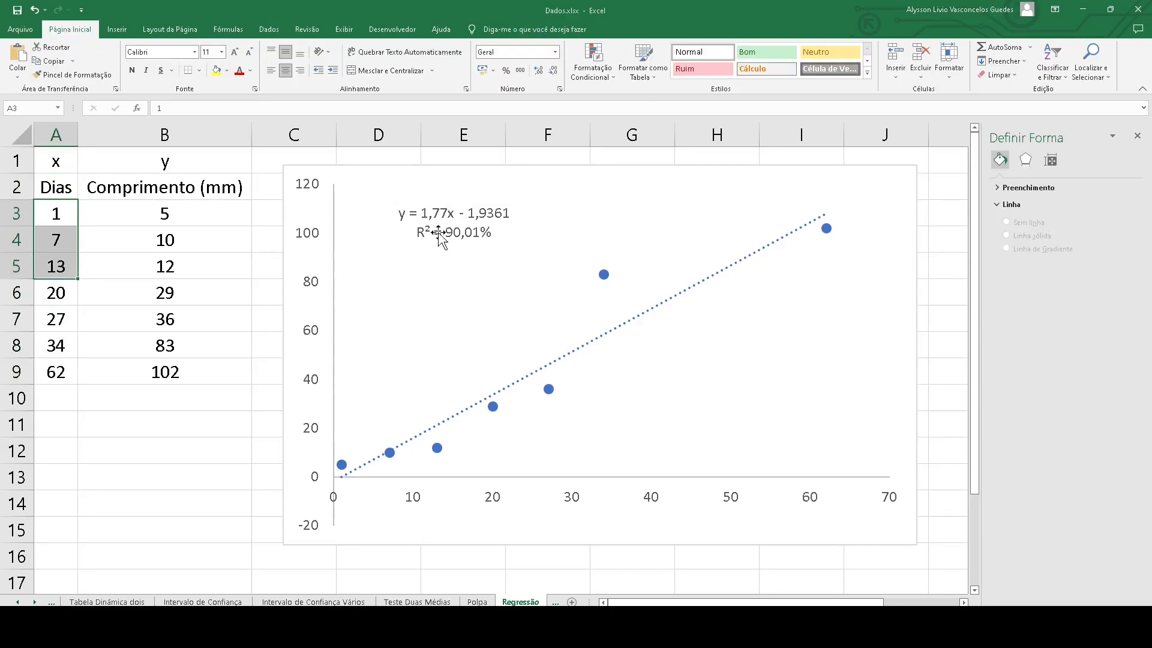
pyautogui.moveTo(174, 214); pyautogui.dragTo(196, 388)
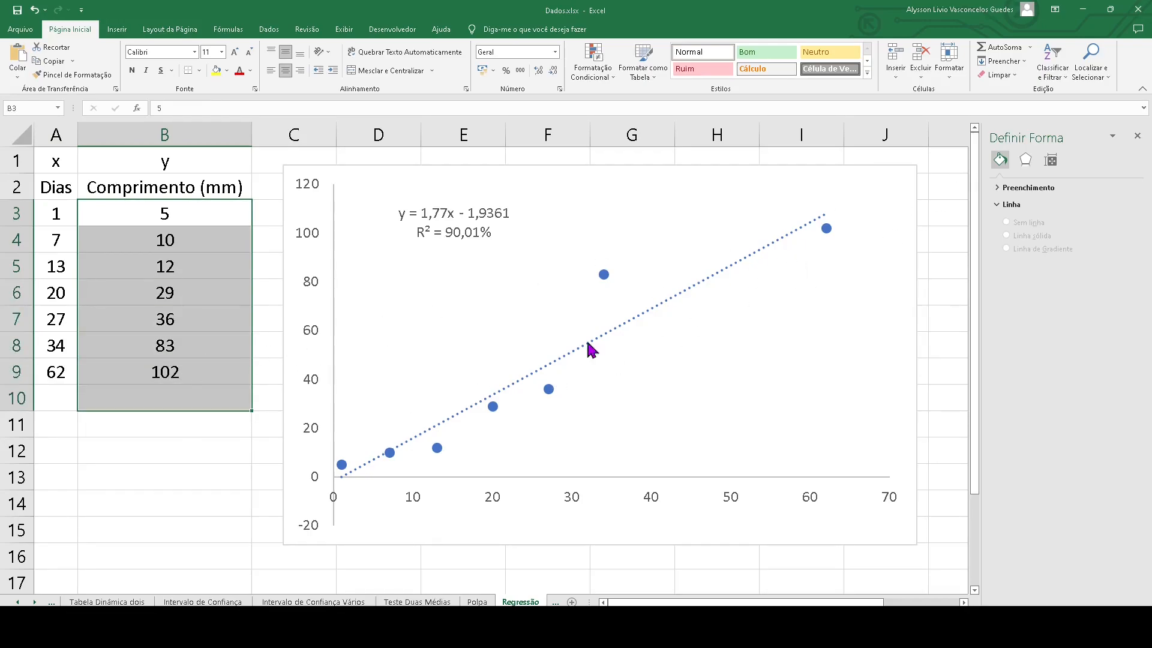
# Step: Open the trendline's formatting options and change its regression type to Exponential
pyautogui.click(514, 291)
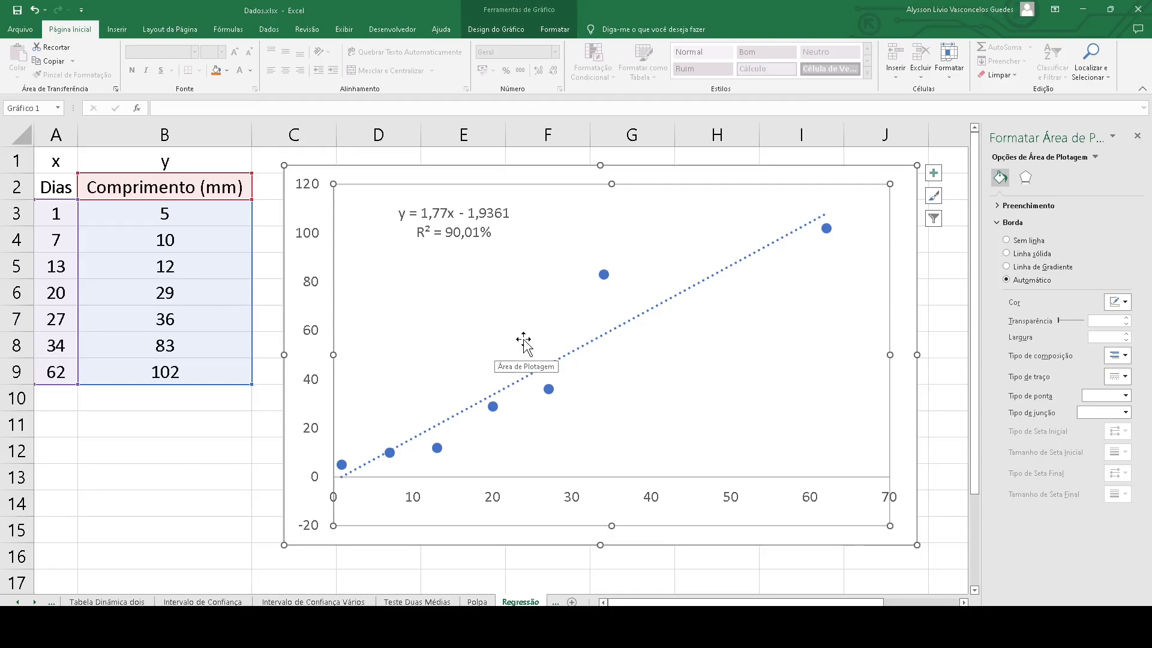
pyautogui.click(1001, 222)
pyautogui.click(1025, 178)
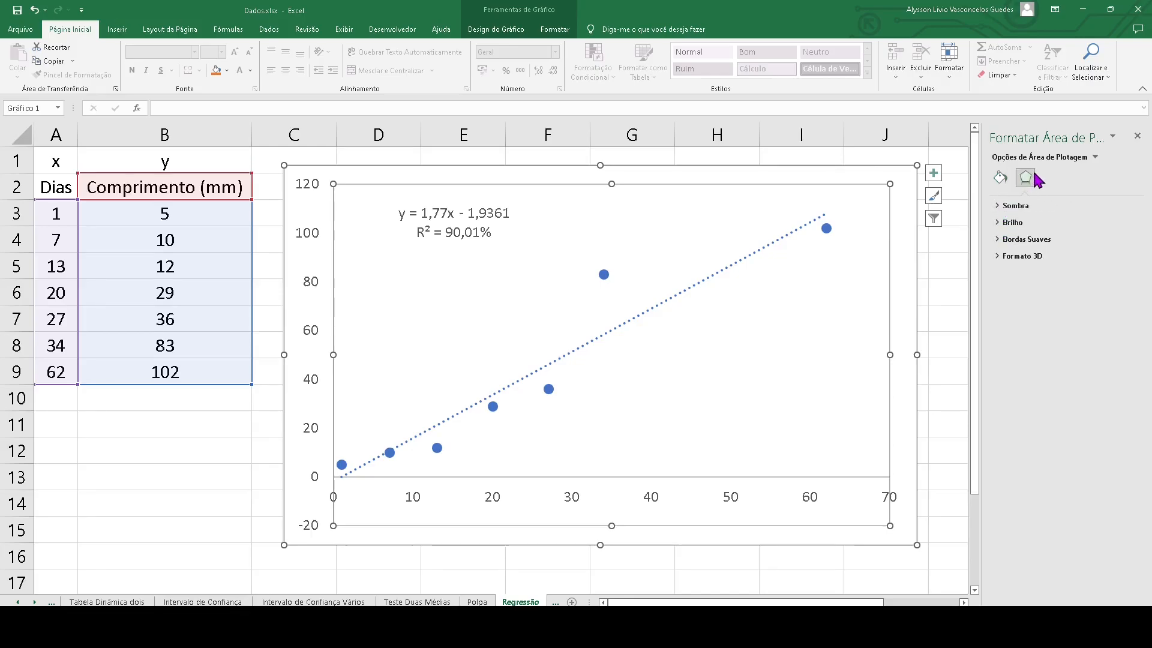
pyautogui.click(999, 179)
pyautogui.click(802, 227)
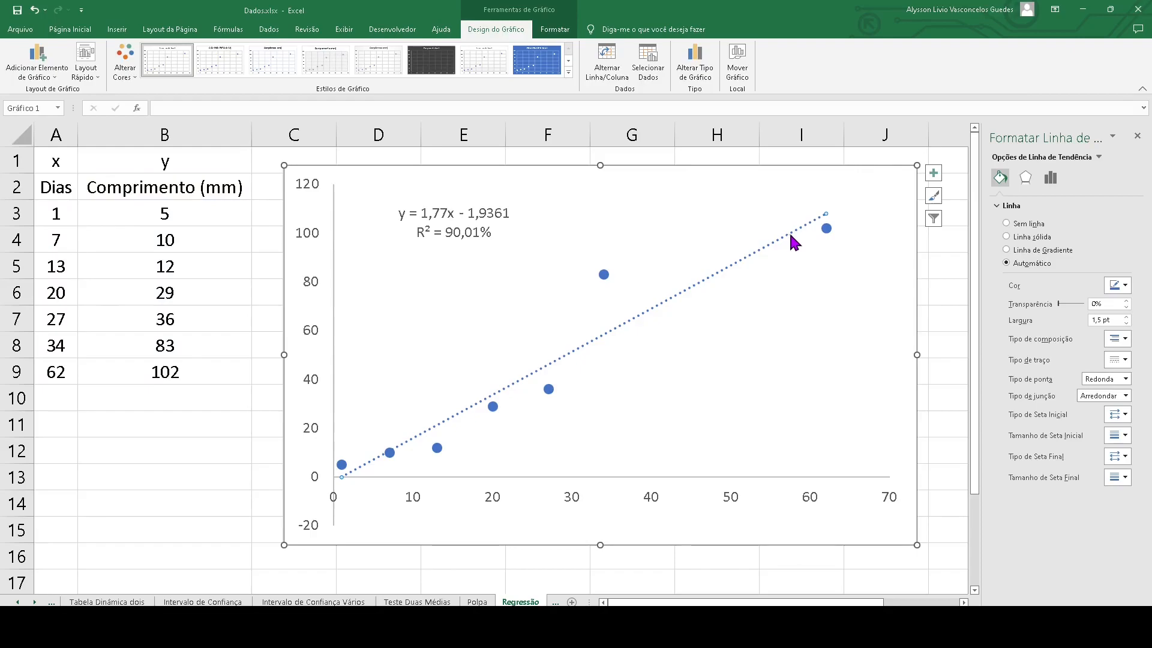
pyautogui.rightClick(790, 238)
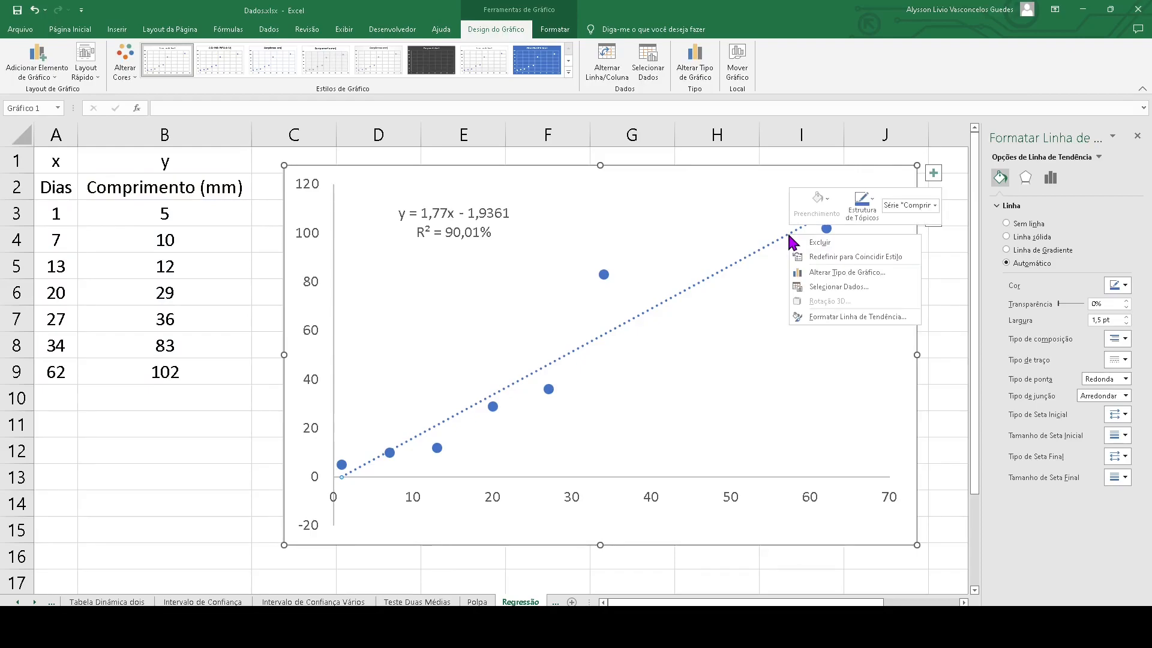
pyautogui.click(855, 317)
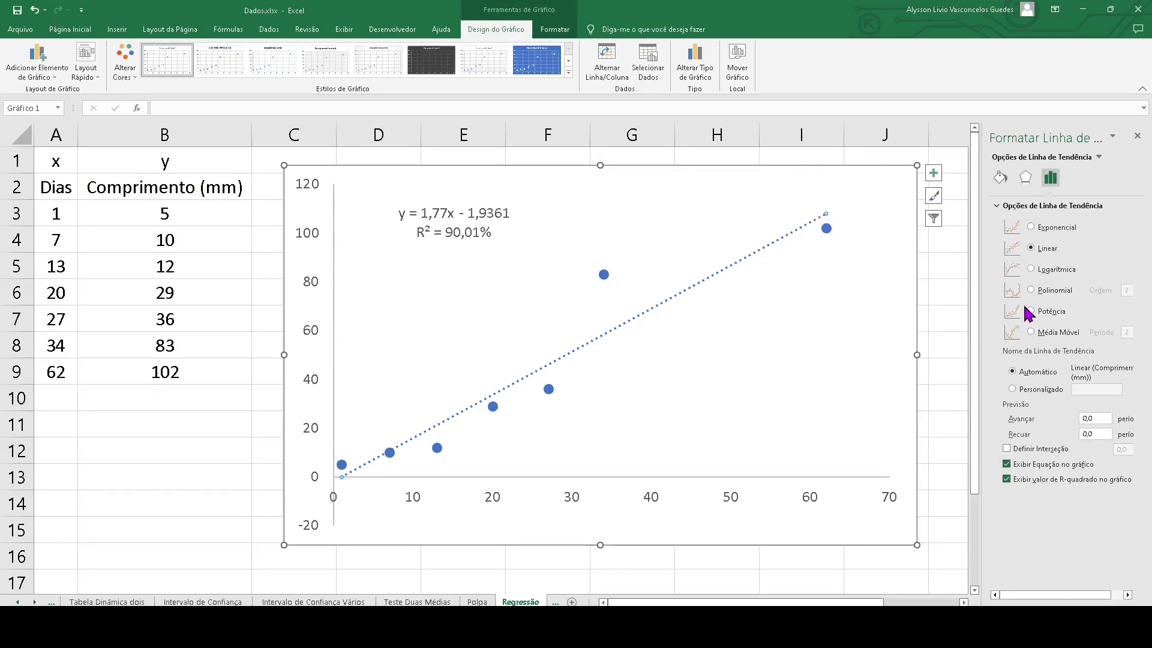
pyautogui.click(1063, 231)
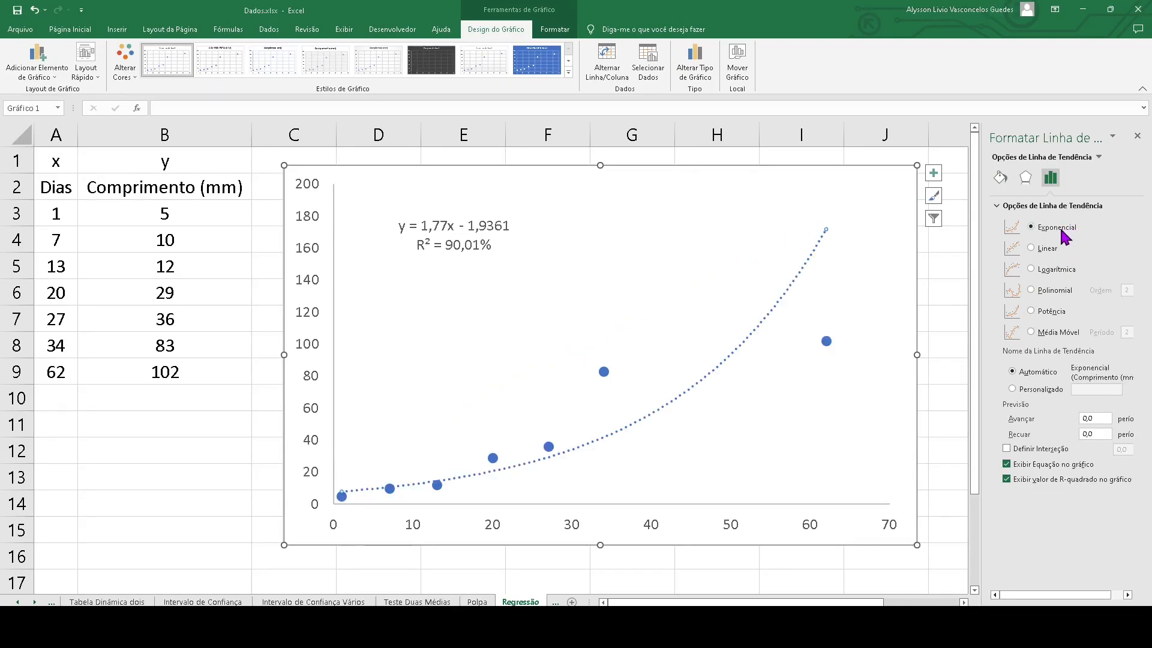
# Step: Delete the outdated trendline label and display the equation and R² value again for the exponential trendline
pyautogui.click(478, 245)
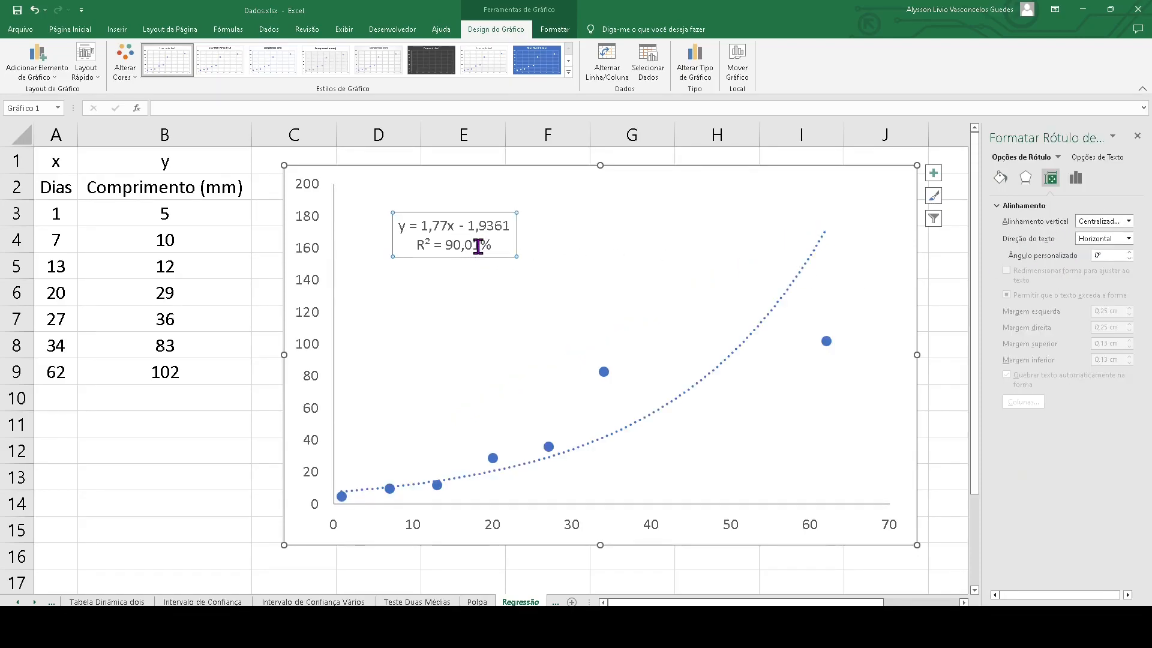
pyautogui.press('Delete')
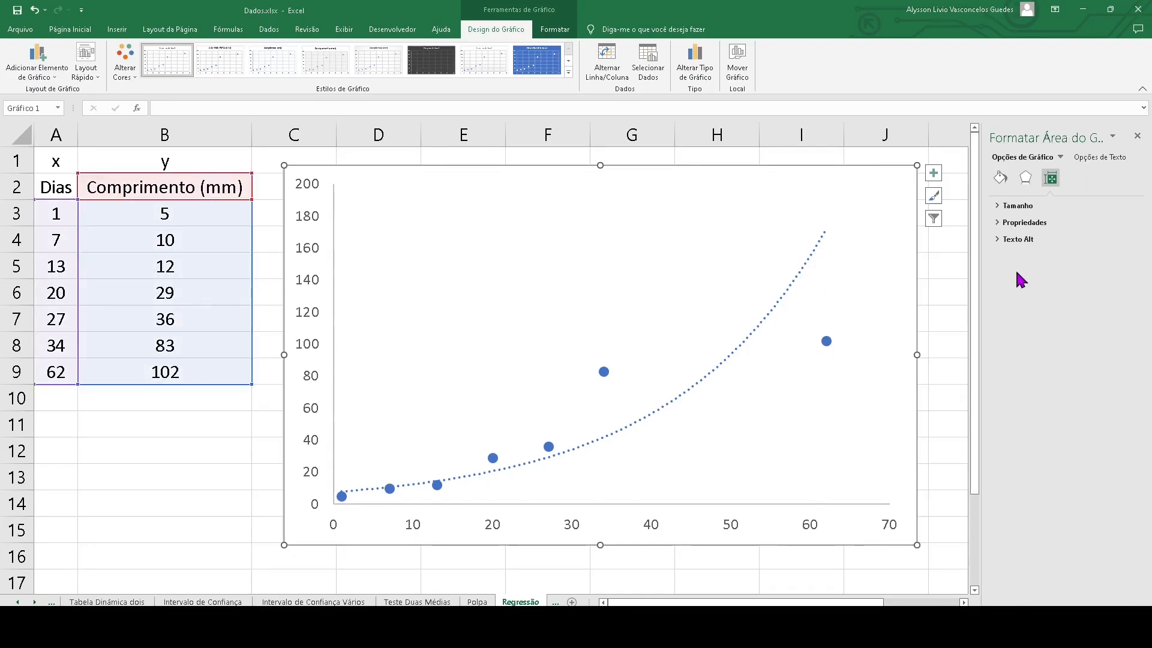
pyautogui.click(804, 270)
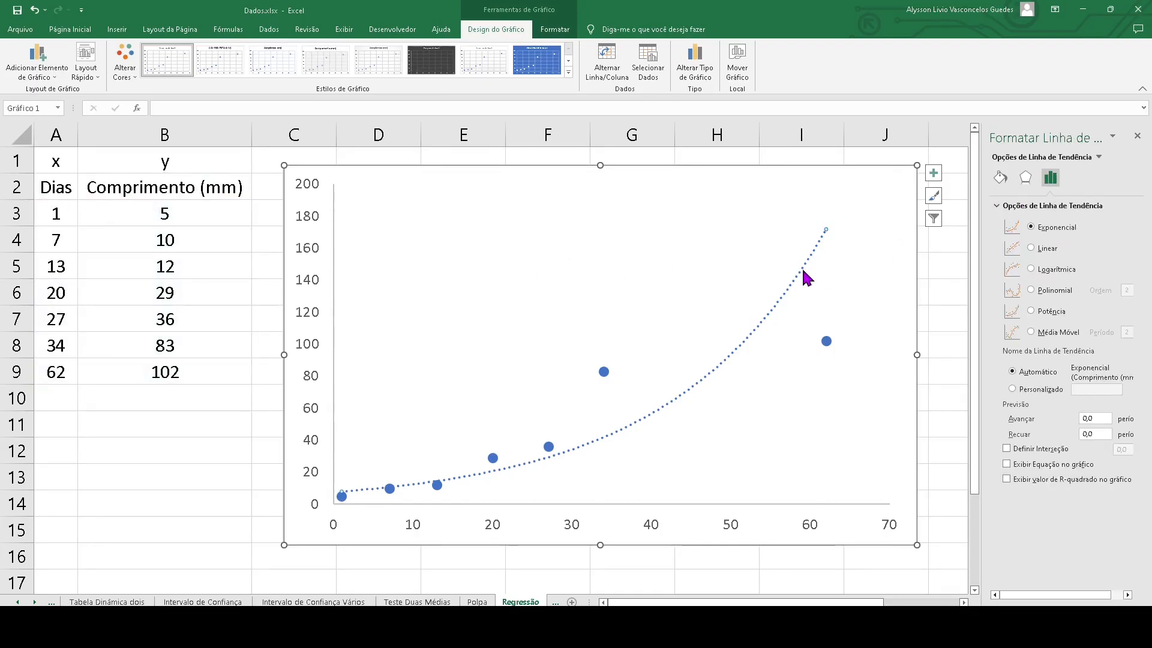
pyautogui.click(1041, 466)
pyautogui.click(1041, 480)
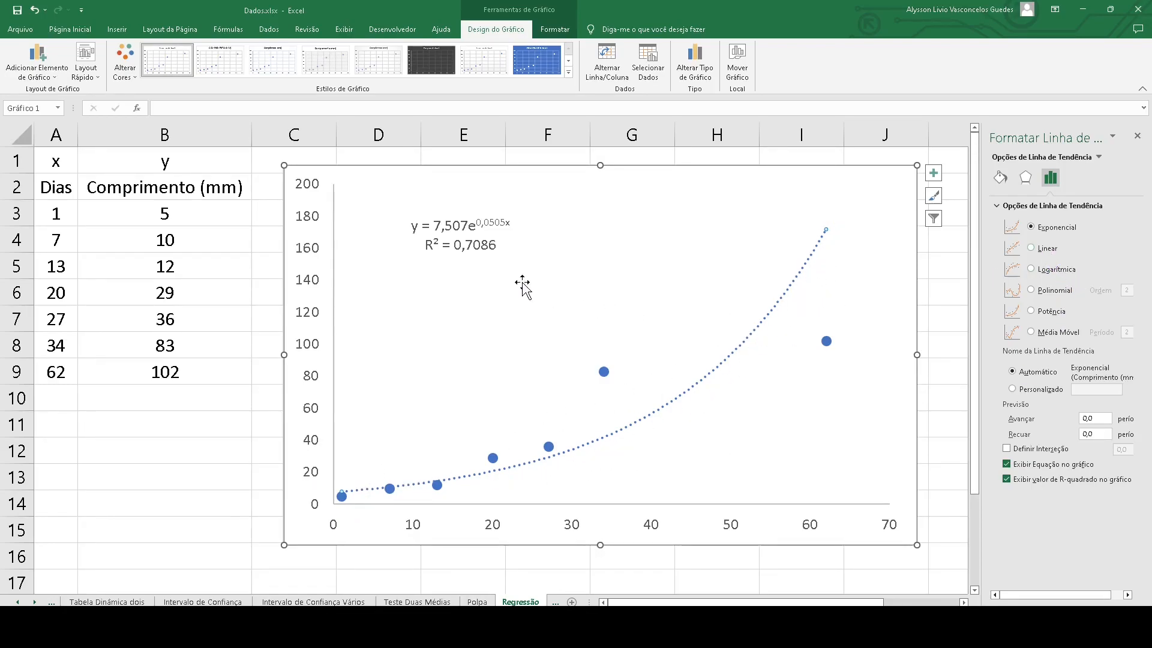
# Step: Try the Linear, Polynomial (order 2), Power and Logarithmic trendline types for comparison, and return the trendline to Linear
pyautogui.click(1045, 248)
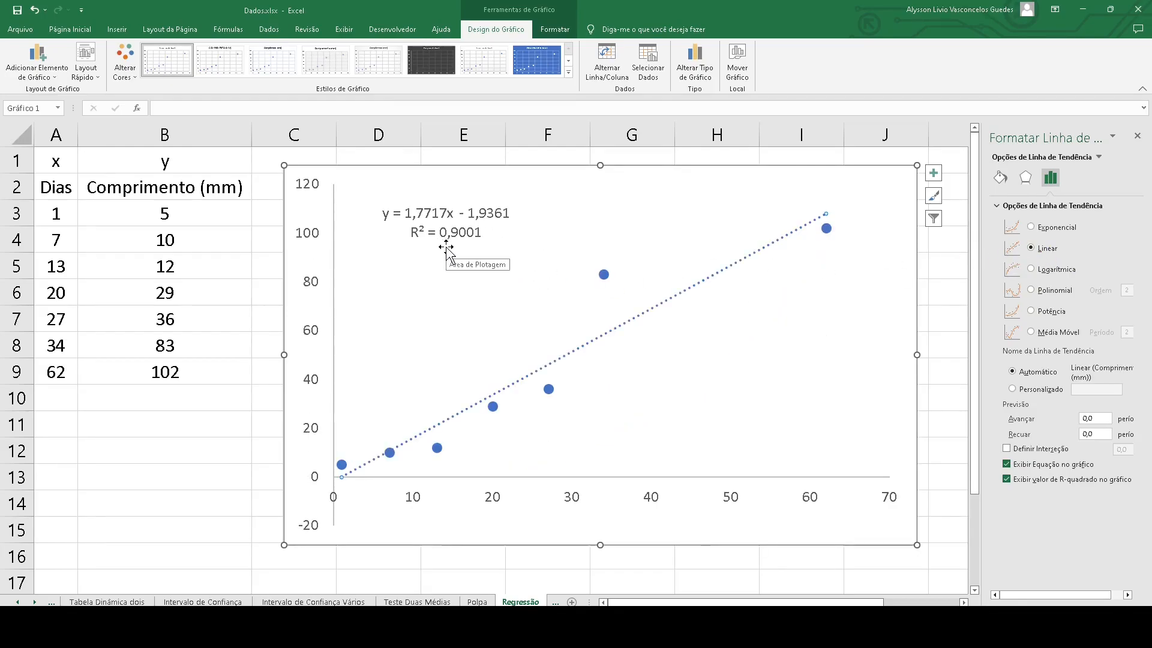
pyautogui.click(1055, 293)
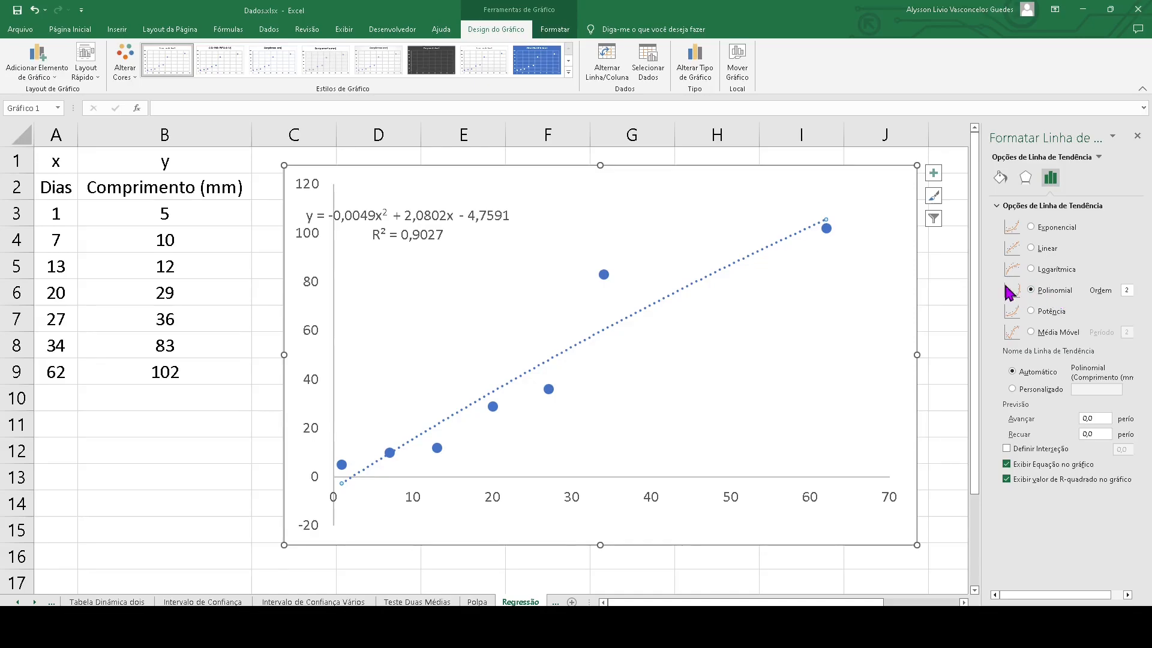
pyautogui.click(1047, 318)
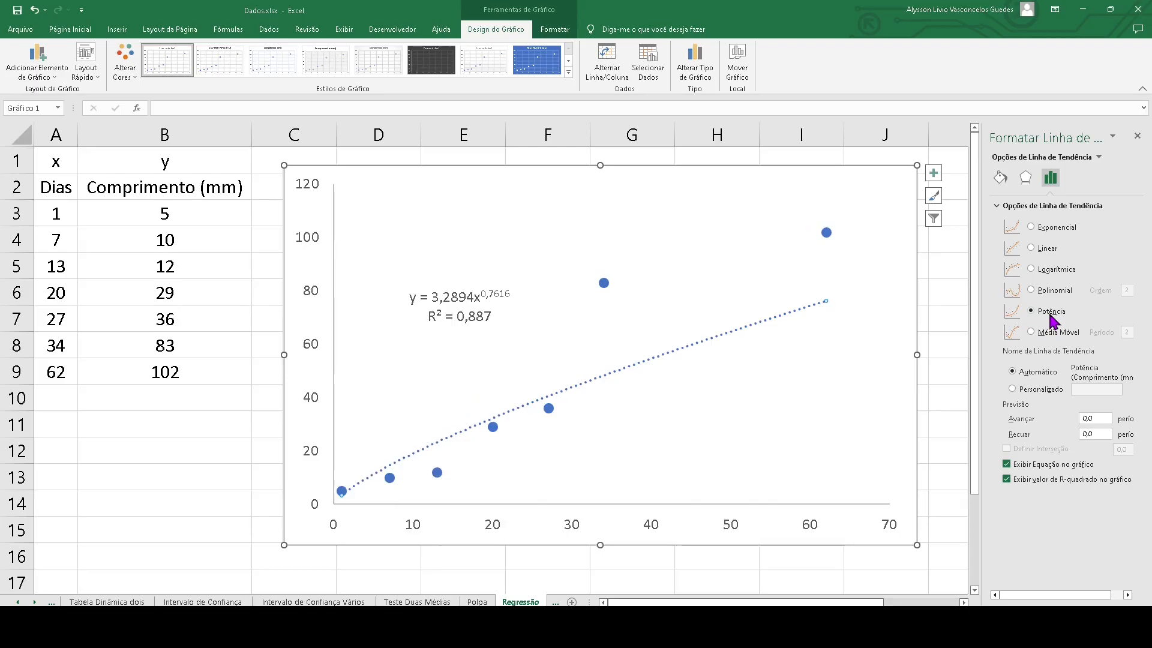
pyautogui.click(1054, 272)
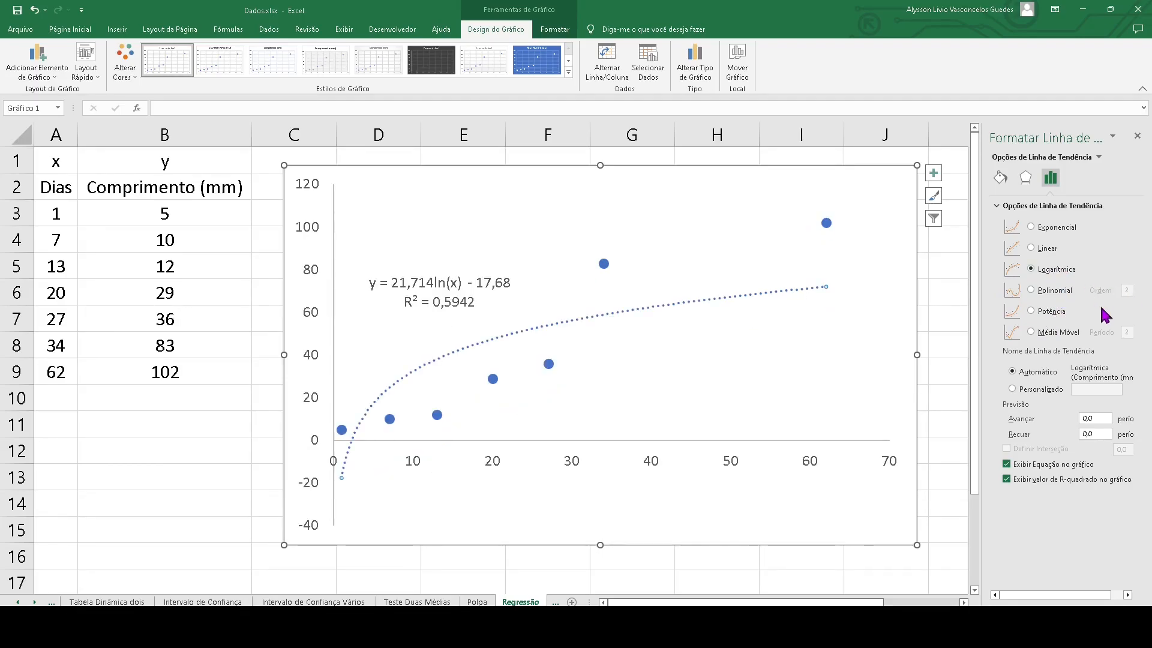
pyautogui.click(1045, 251)
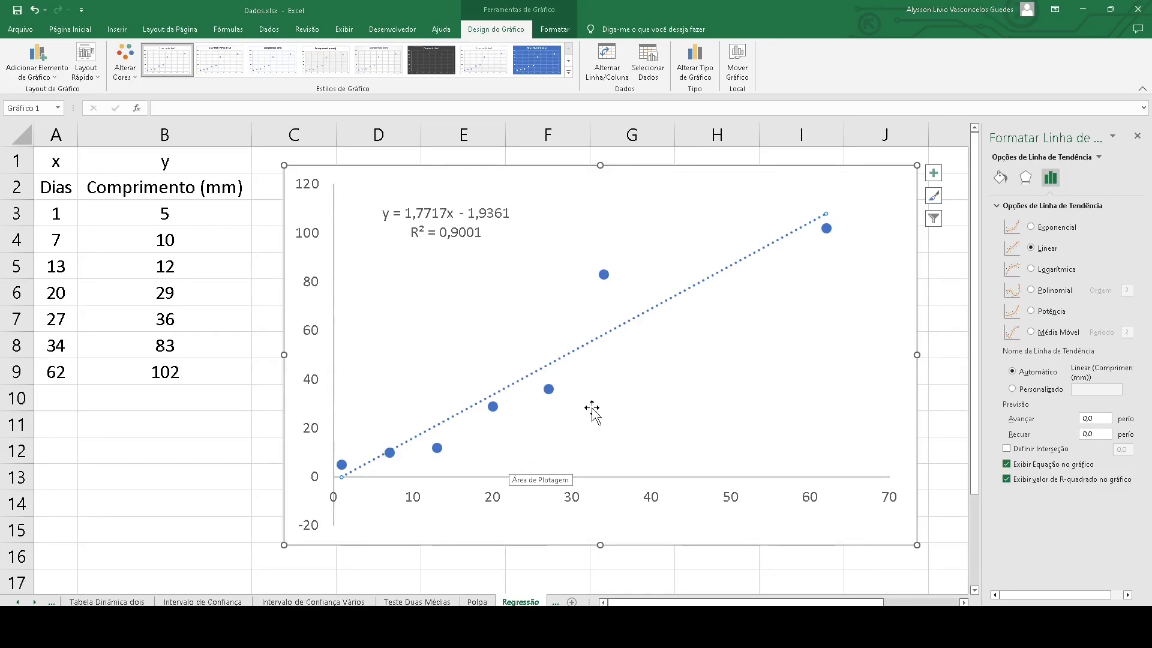
# Step: Move the scatter chart below the data table so that it starts around row 17
pyautogui.click(475, 234)
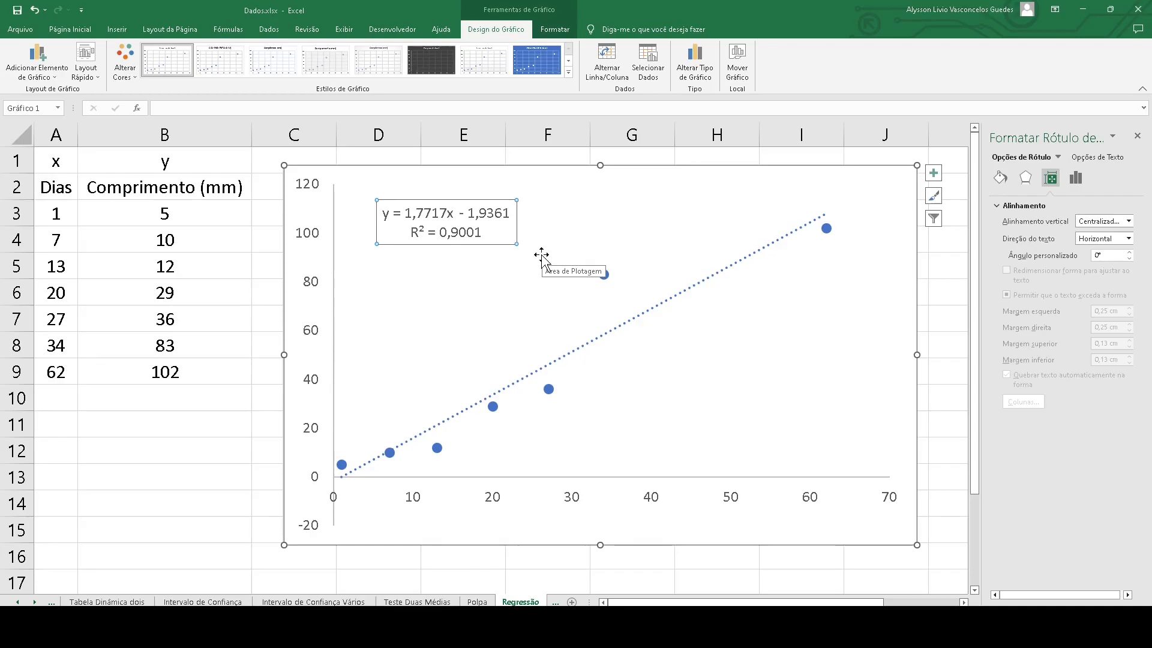
pyautogui.click(259, 195)
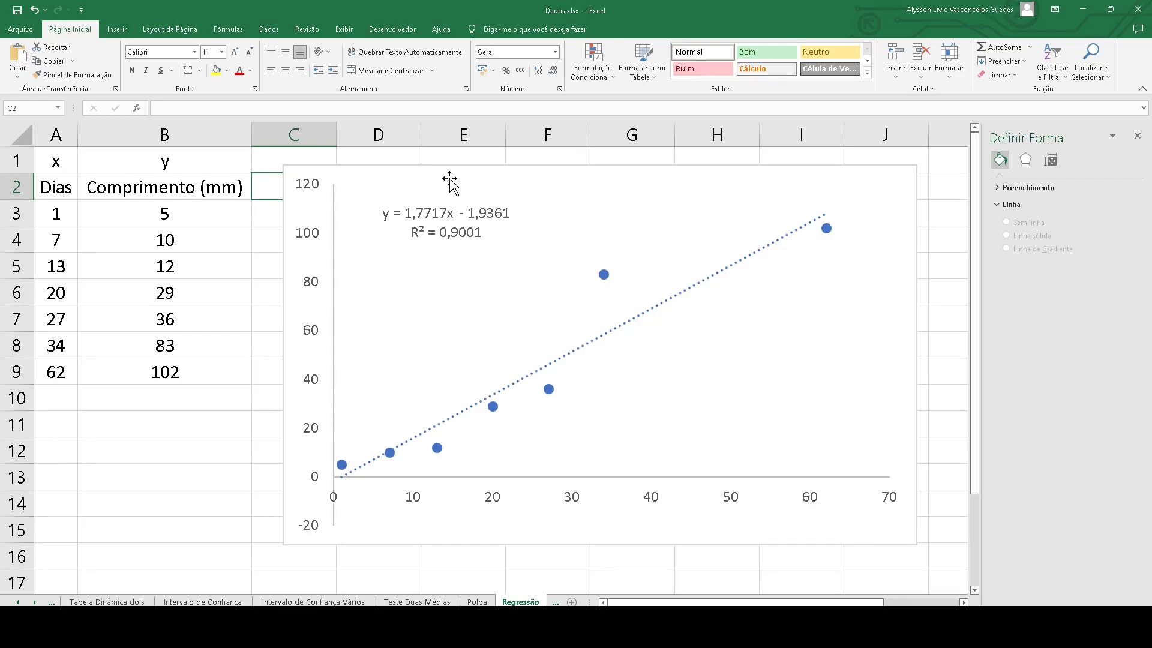
pyautogui.moveTo(452, 183); pyautogui.dragTo(221, 507)
pyautogui.click(463, 289)
pyautogui.scroll(1, 458, 249)
pyautogui.click(295, 185)
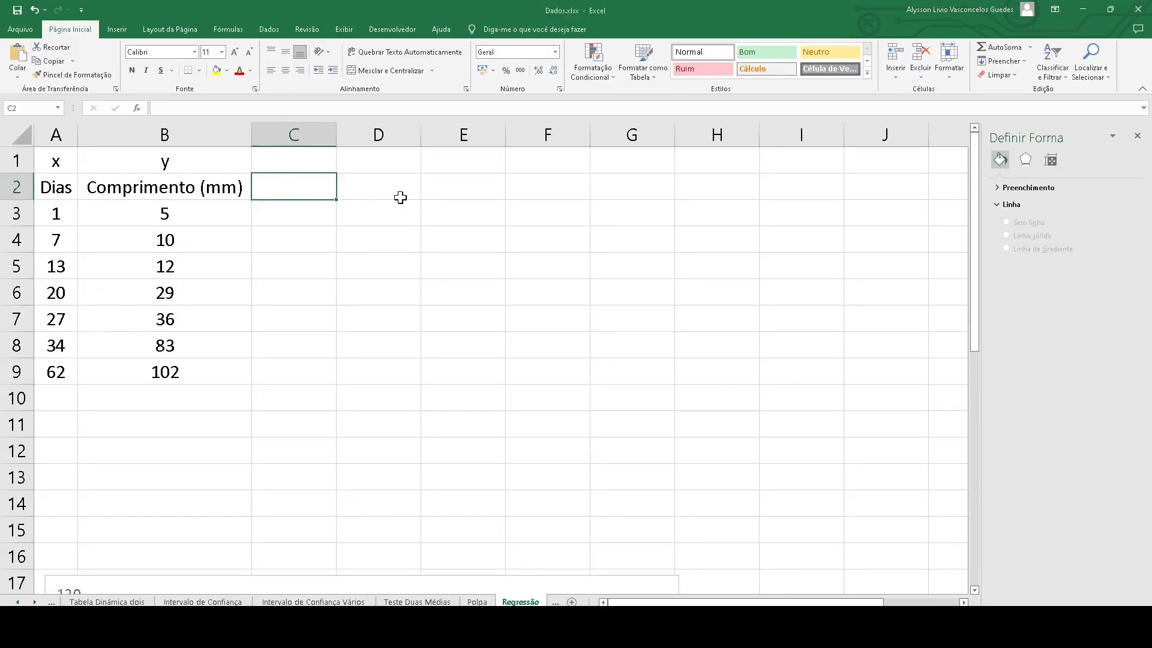
# Step: Open the Regression (Regressão) tool from the data analysis tools
pyautogui.moveTo(386, 191); pyautogui.dragTo(396, 210)
pyautogui.click(274, 30)
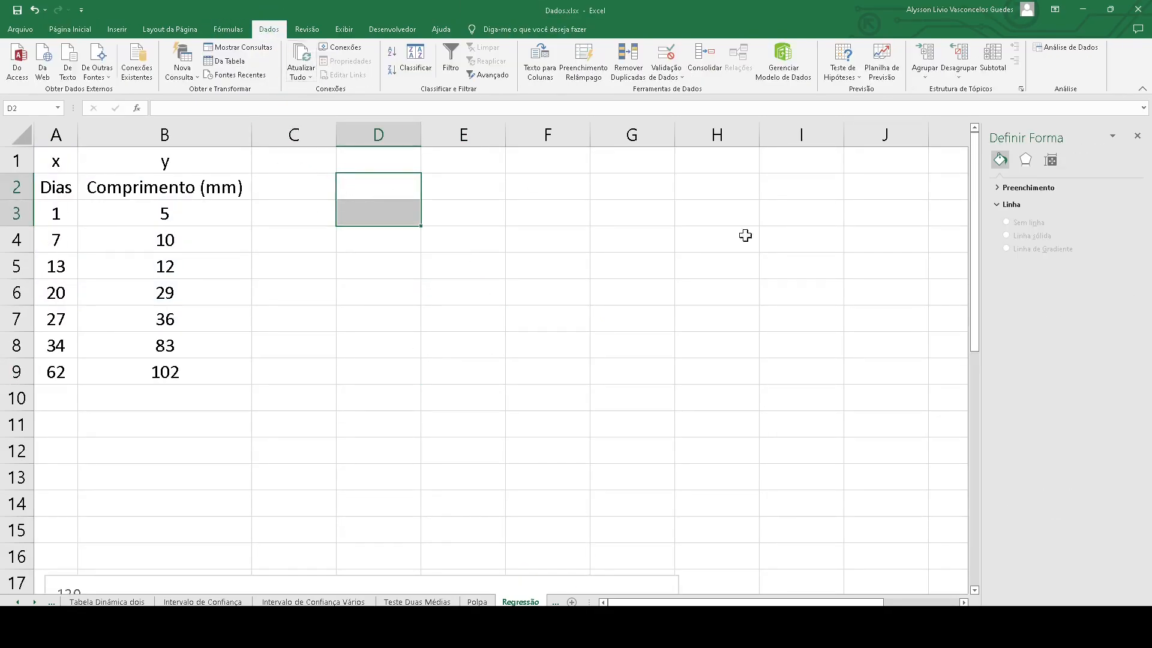
pyautogui.click(1079, 48)
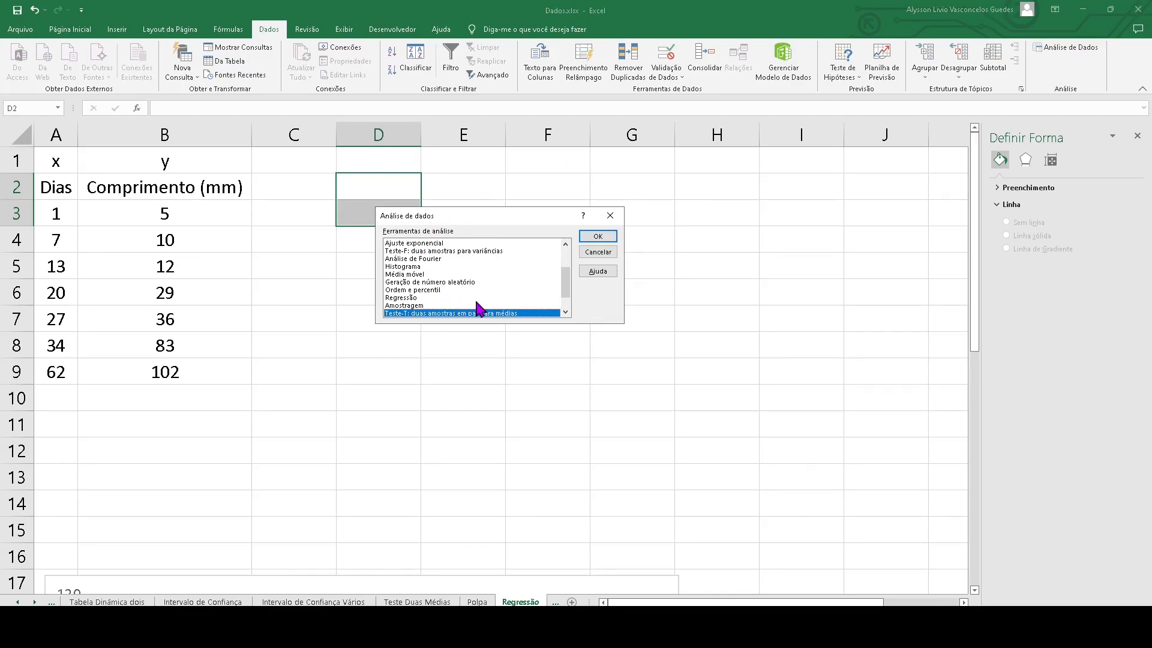
pyautogui.scroll(2, 480, 309)
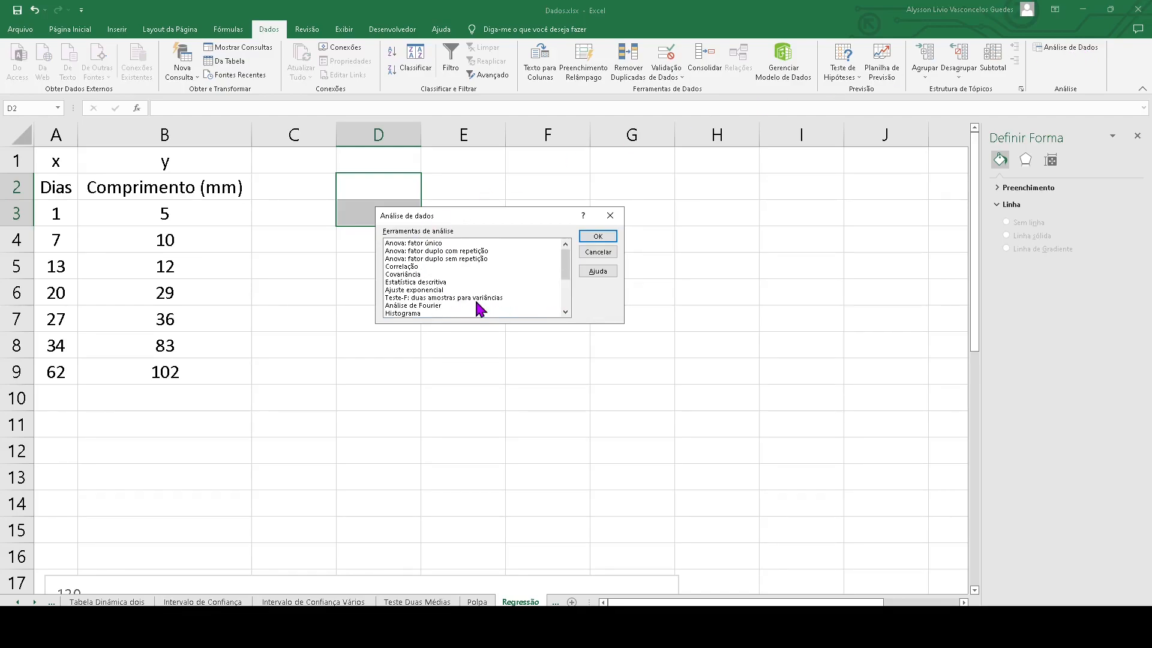
pyautogui.scroll(-3, 441, 294)
pyautogui.click(441, 291)
pyautogui.click(426, 274)
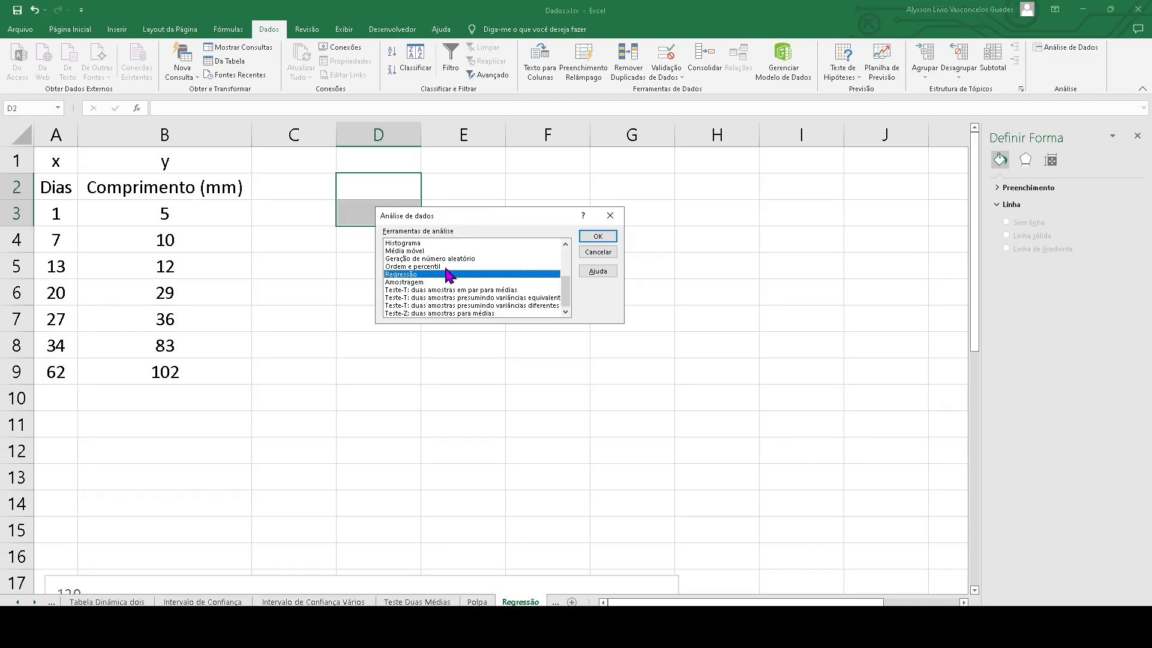
pyautogui.click(609, 237)
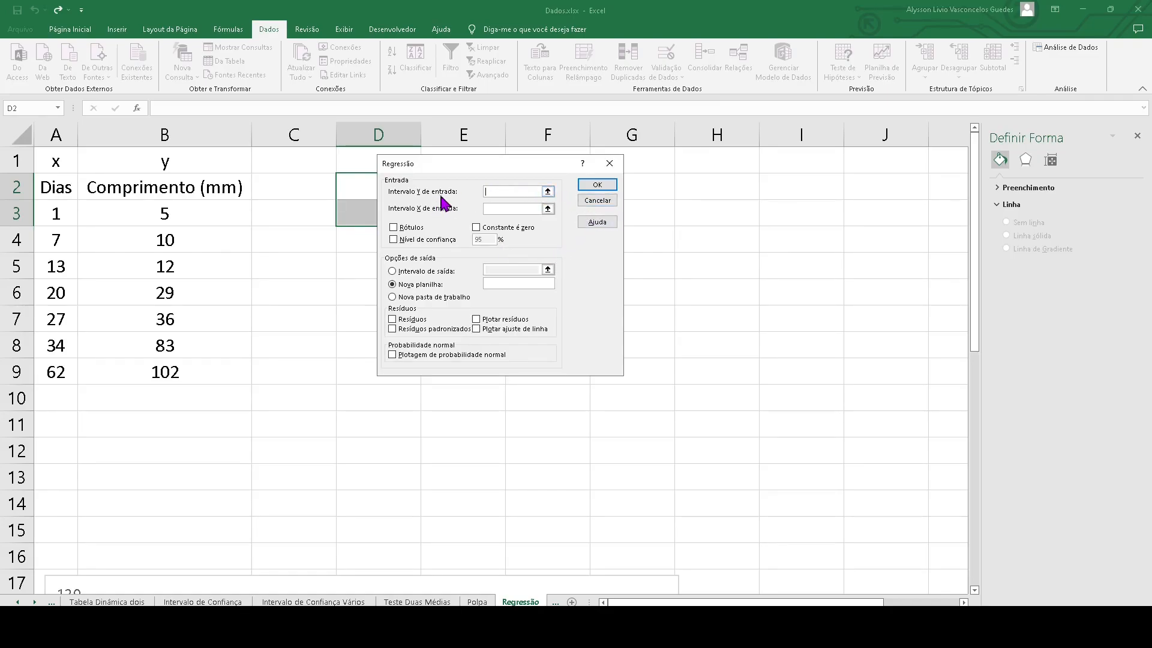
# Step: Set the regression's Y input range to B2:B9 and its X input range to A2:A9
pyautogui.click(548, 192)
pyautogui.moveTo(204, 189); pyautogui.dragTo(185, 378)
pyautogui.click(616, 179)
pyautogui.click(547, 207)
pyautogui.moveTo(60, 189); pyautogui.dragTo(60, 373)
pyautogui.click(616, 179)
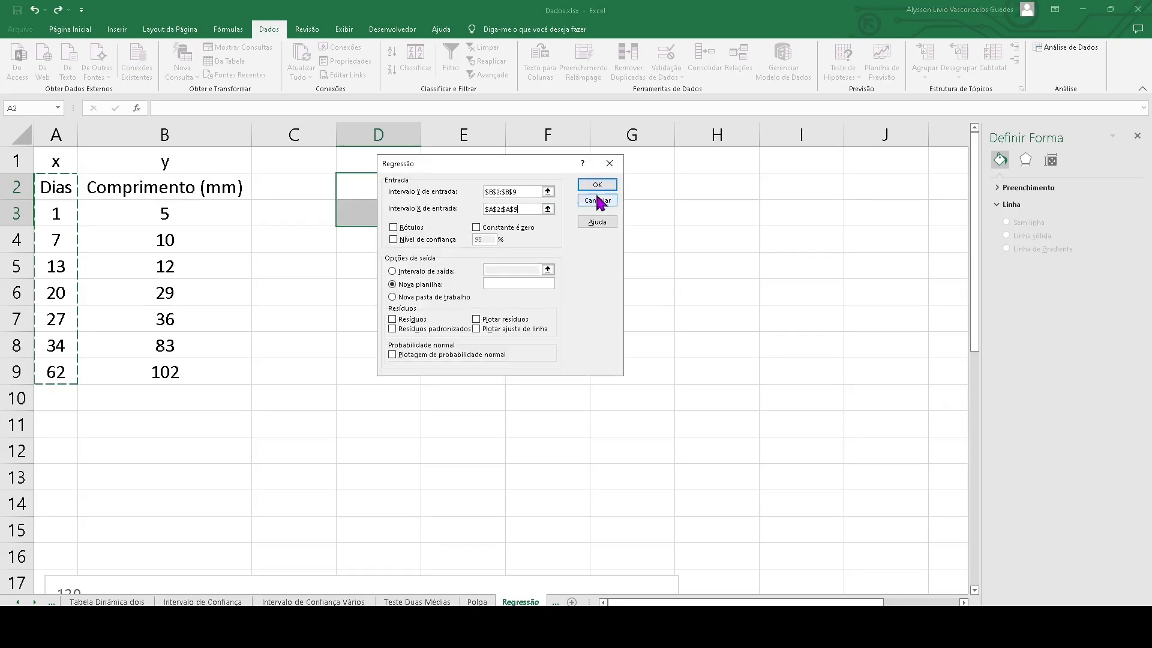
# Step: Enable labels and the 95% confidence level, set the output range to D2, and run the regression
pyautogui.click(394, 228)
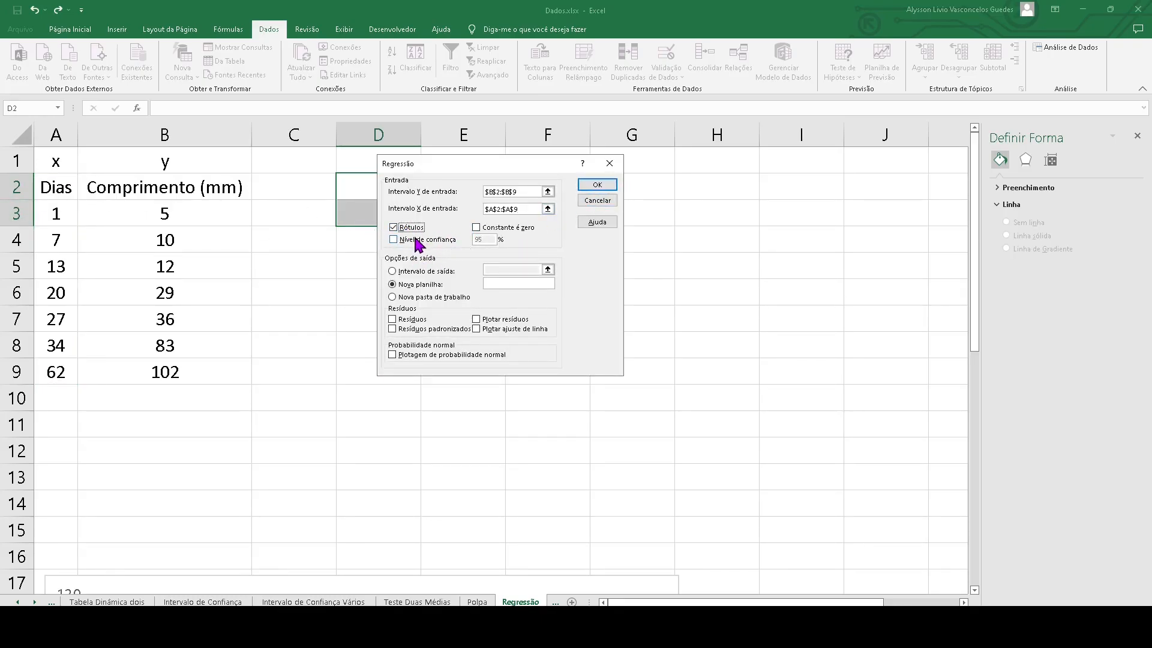
pyautogui.click(415, 239)
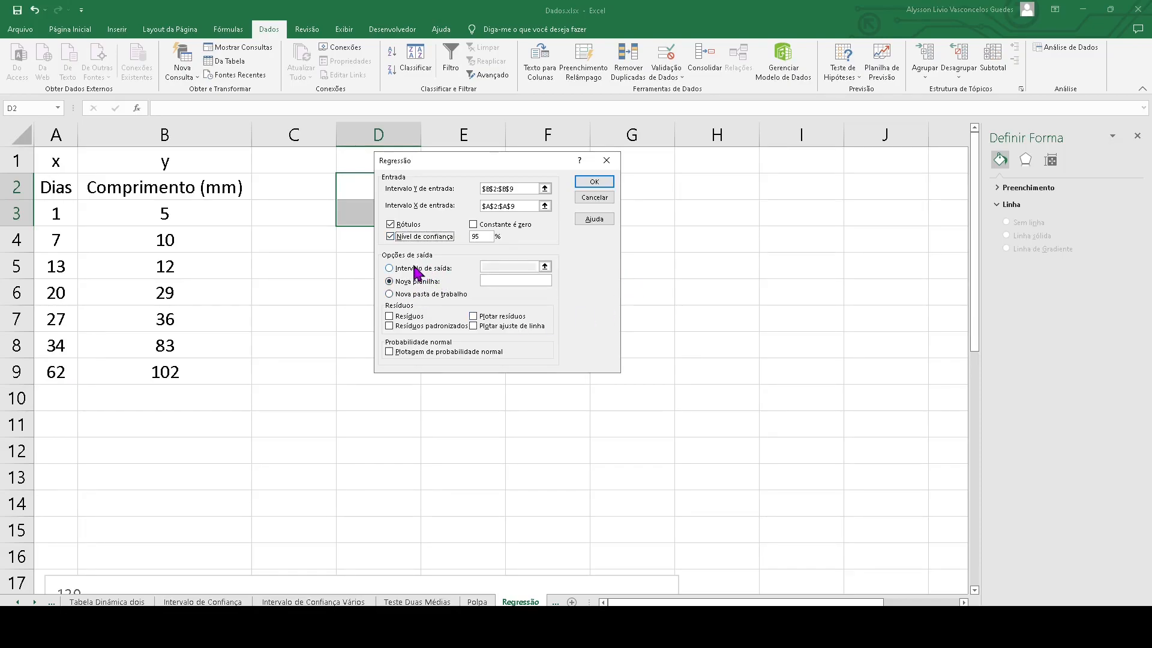
pyautogui.click(416, 269)
pyautogui.click(545, 266)
pyautogui.click(376, 193)
pyautogui.click(610, 173)
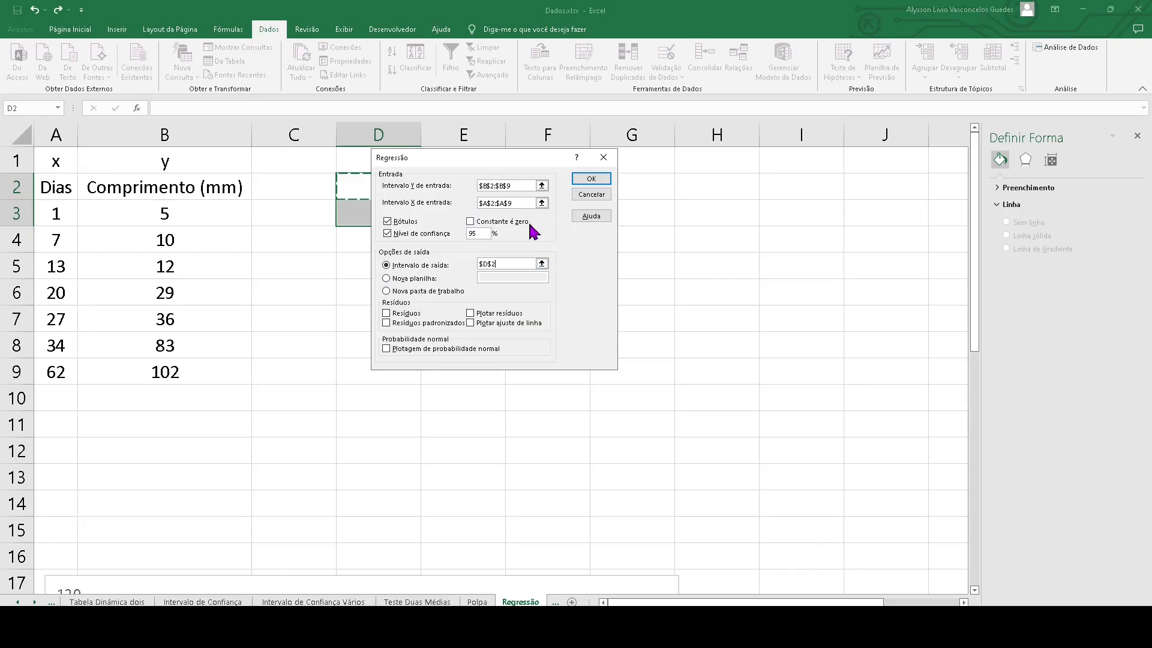
pyautogui.moveTo(532, 158); pyautogui.dragTo(451, 214)
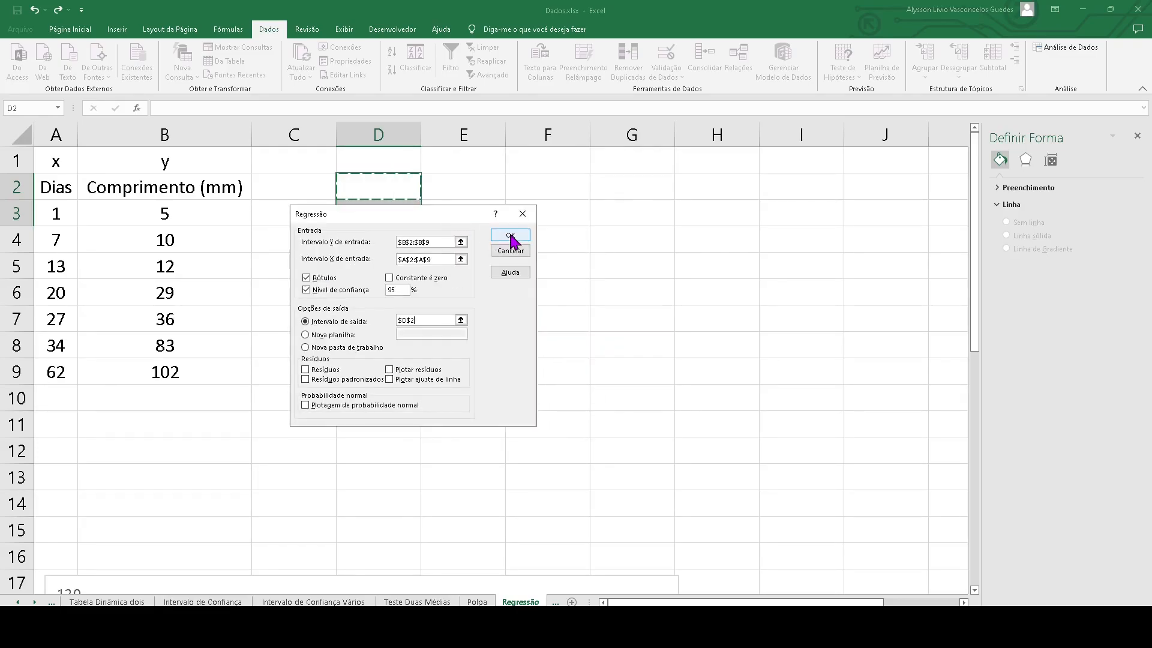
pyautogui.click(510, 235)
# Step: Widen column D to fit the regression summary's labels
pyautogui.click(459, 286)
pyautogui.moveTo(421, 136); pyautogui.dragTo(448, 136)
pyautogui.doubleClick(448, 136)
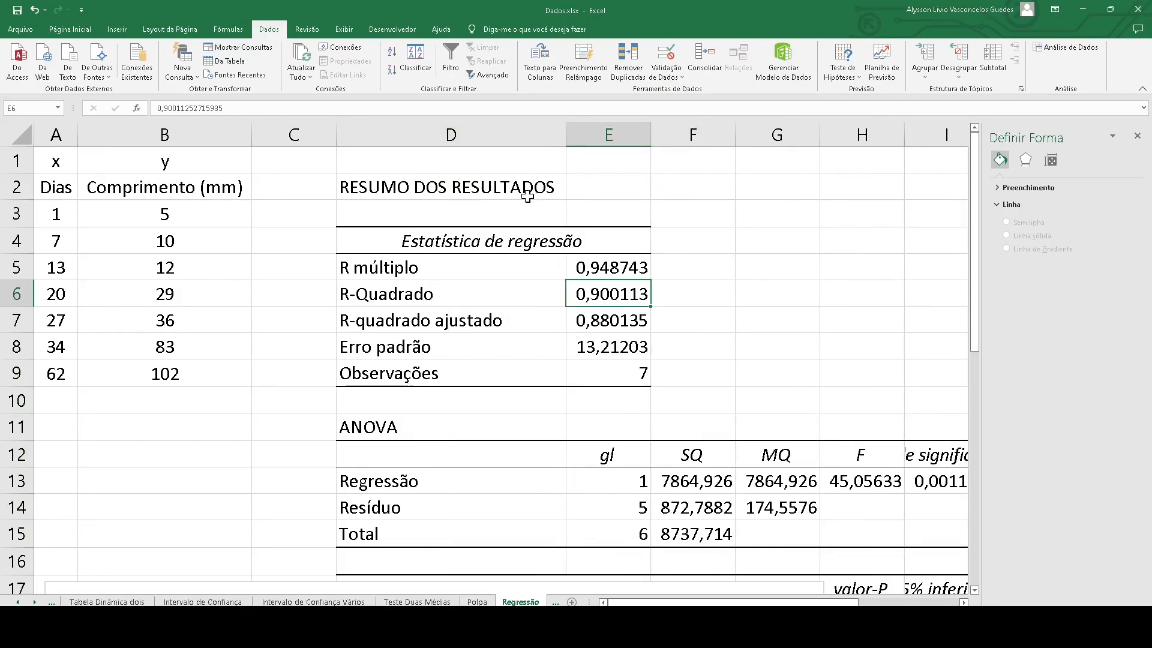
# Step: Highlight the R-Quadrado row, D6:E6, with a yellow fill
pyautogui.click(592, 327)
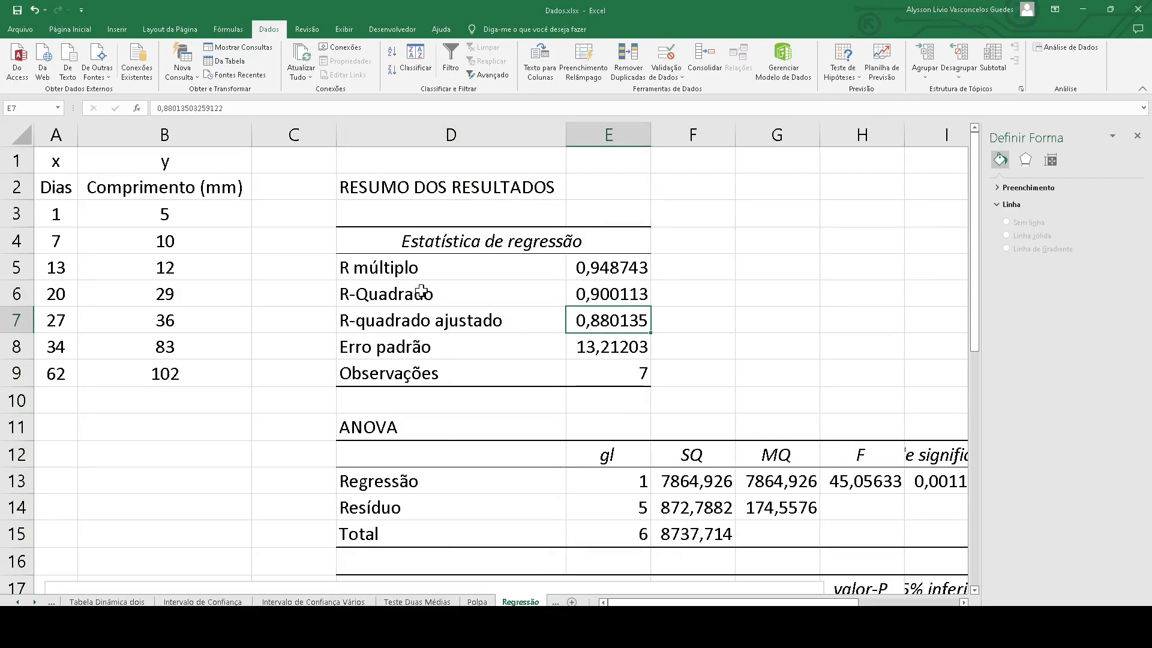
pyautogui.moveTo(419, 292); pyautogui.dragTo(620, 292)
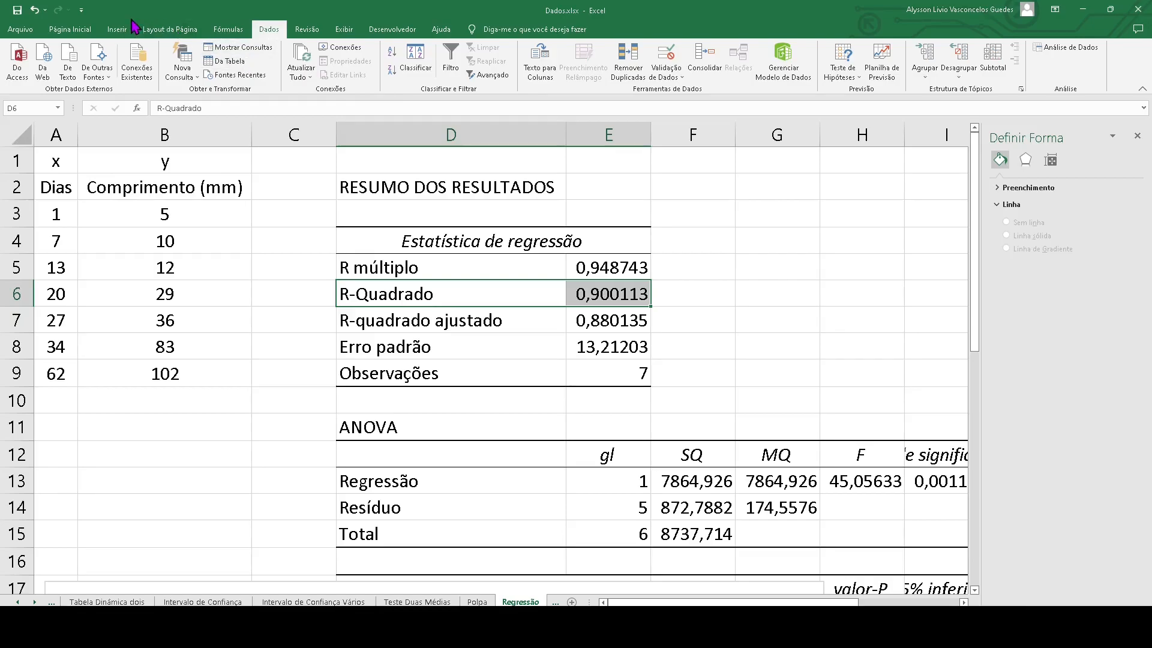
pyautogui.click(93, 30)
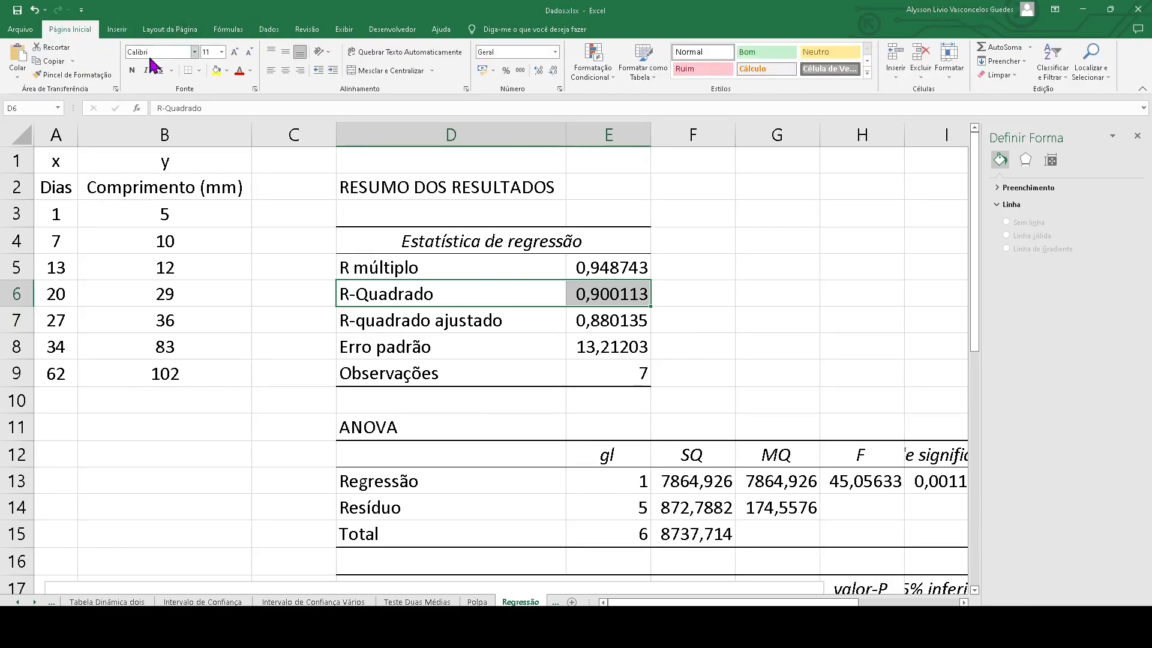
pyautogui.click(215, 70)
pyautogui.click(389, 373)
# Step: Compare the R múltiplo and R-quadrado ajustado rows in the regression statistics
pyautogui.moveTo(420, 268); pyautogui.dragTo(628, 270)
pyautogui.moveTo(410, 329); pyautogui.dragTo(602, 327)
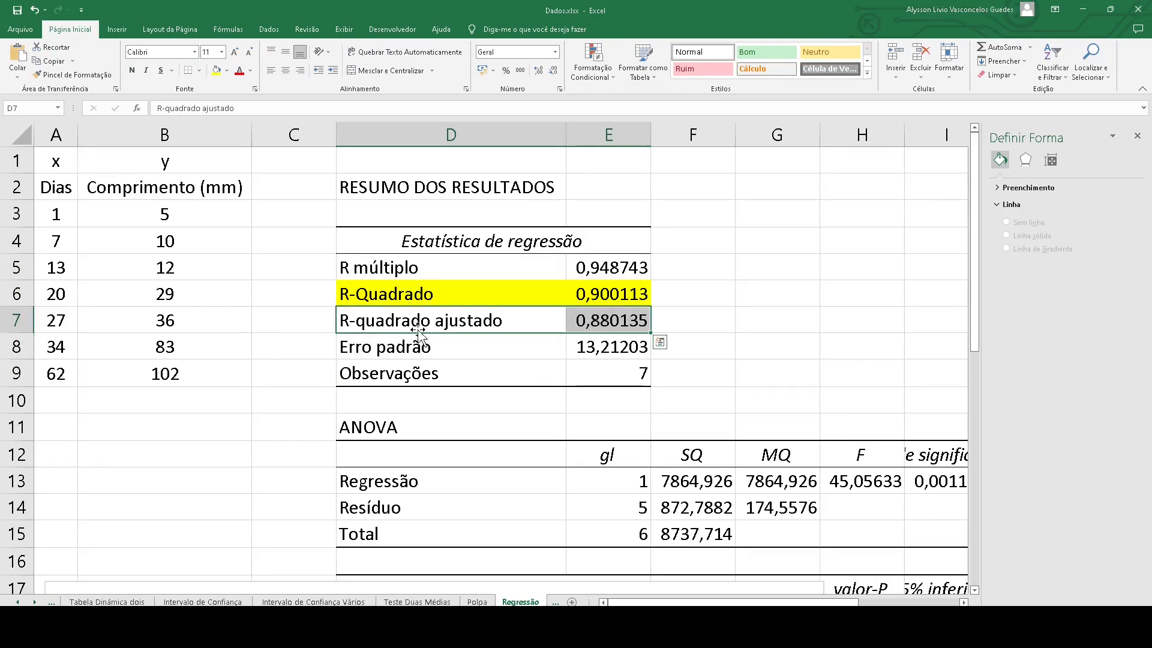
pyautogui.moveTo(480, 275); pyautogui.dragTo(612, 266)
pyautogui.moveTo(461, 328); pyautogui.dragTo(606, 318)
pyautogui.moveTo(467, 269); pyautogui.dragTo(618, 265)
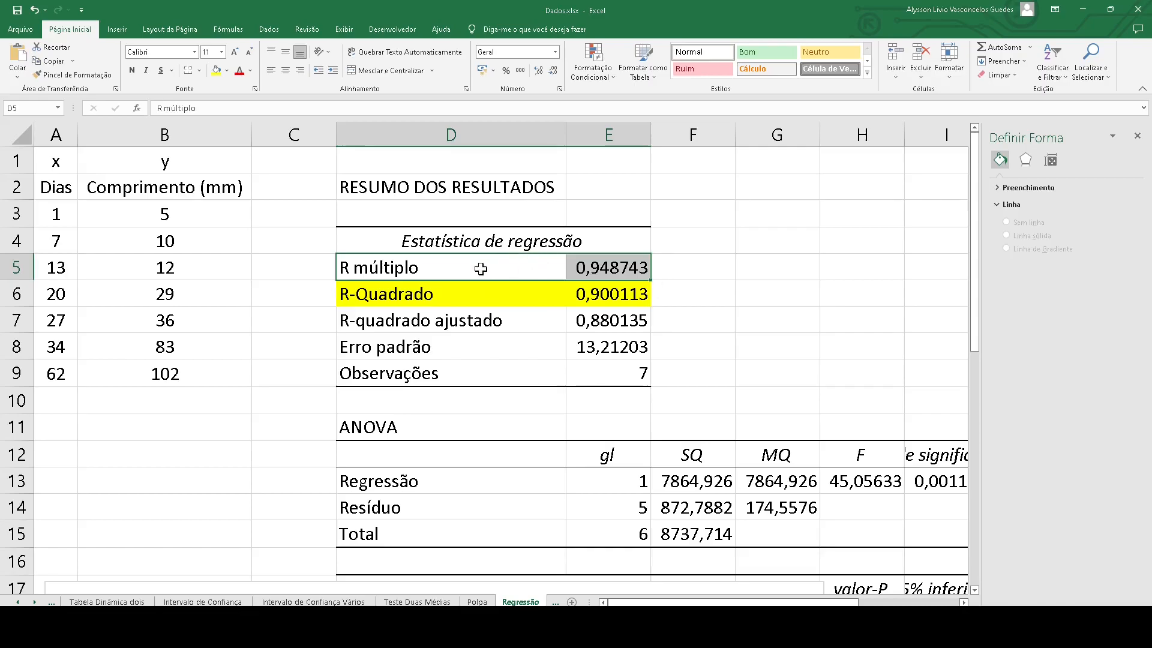
# Step: Examine the regression output's ANOVA table in D11:I15
pyautogui.scroll(-2, 602, 311)
pyautogui.scroll(2, 602, 310)
pyautogui.moveTo(976, 306); pyautogui.dragTo(996, 409)
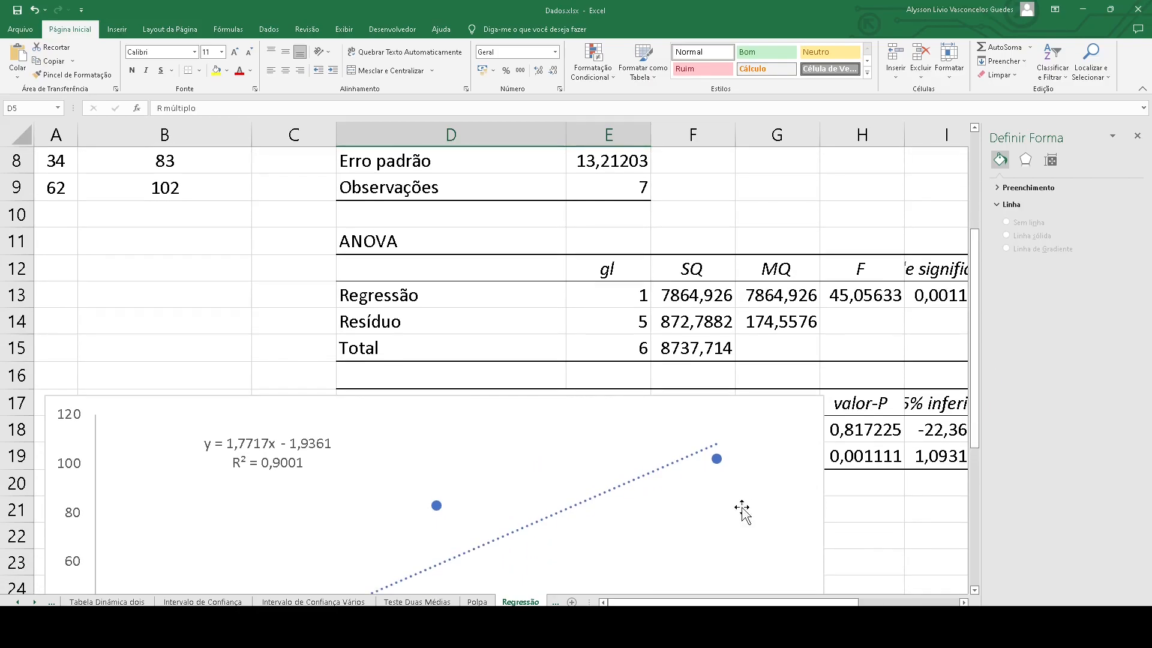
pyautogui.moveTo(657, 605); pyautogui.dragTo(708, 605)
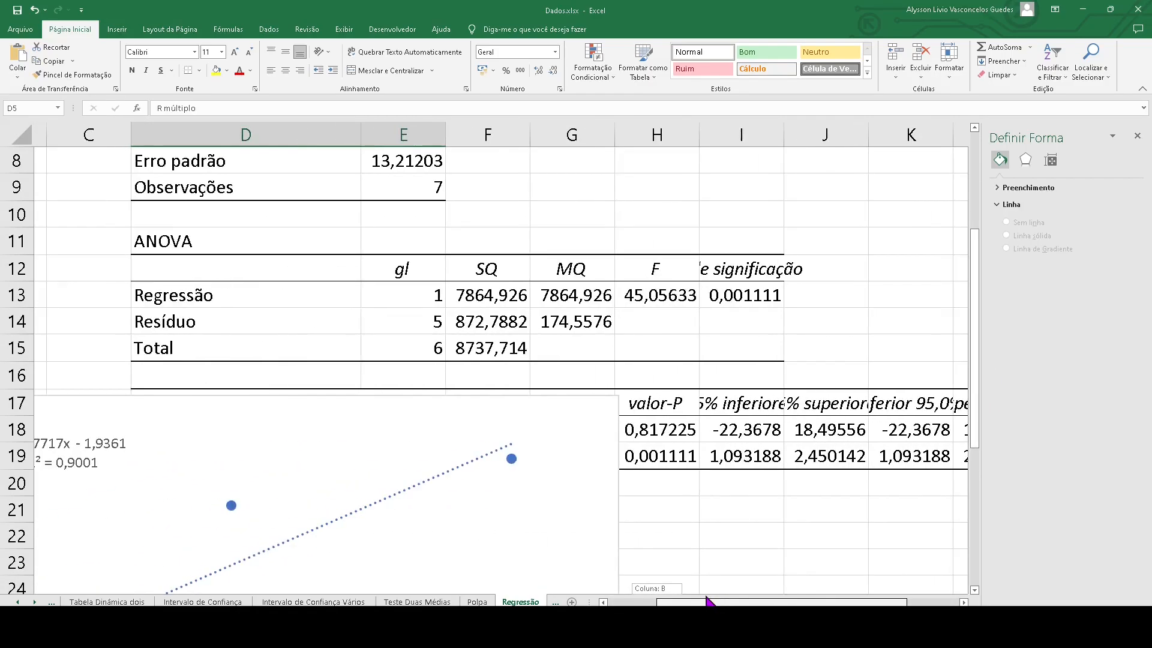
pyautogui.moveTo(284, 248); pyautogui.dragTo(746, 337)
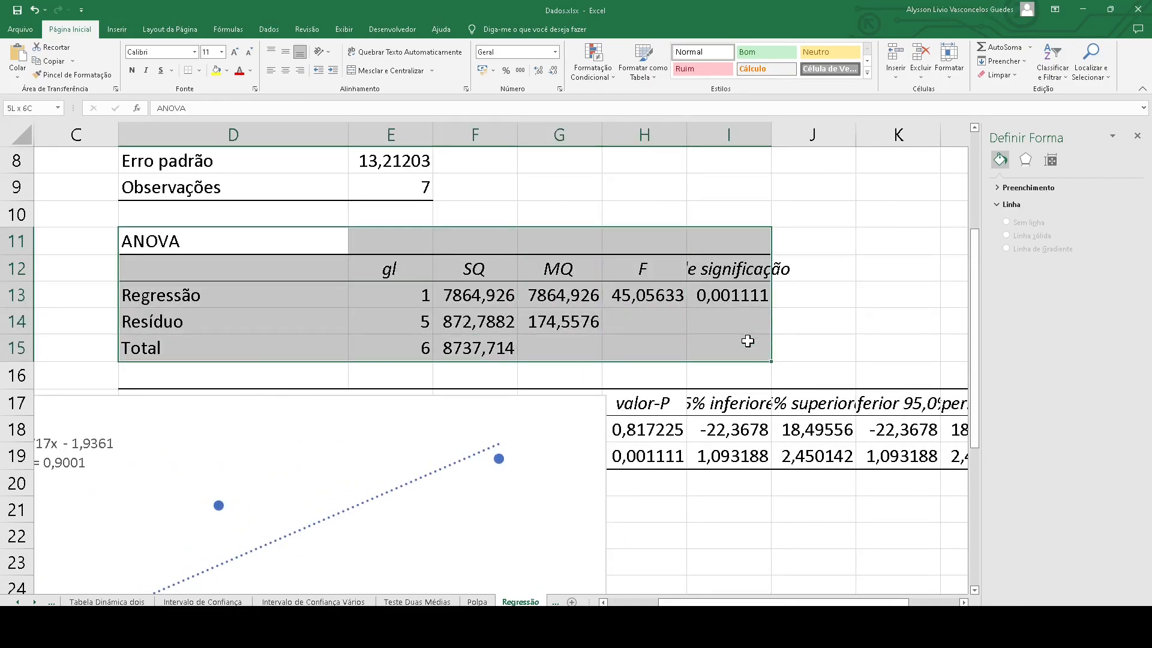
pyautogui.click(725, 344)
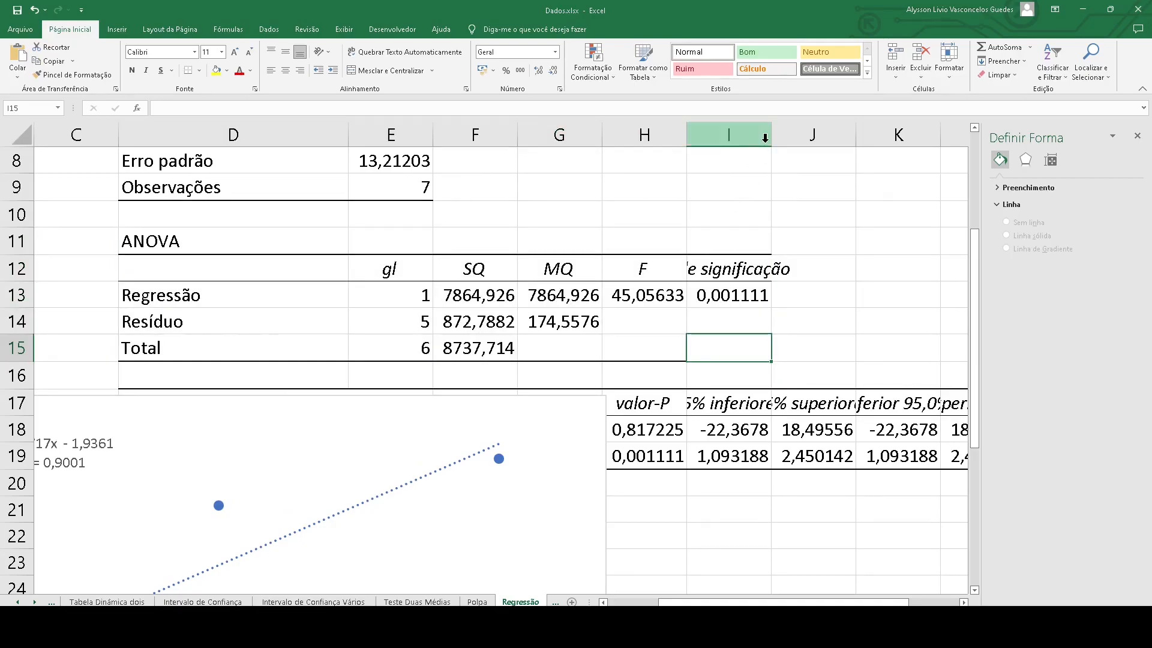
# Step: Autofit the width of all columns and select the F de significação value in I13
pyautogui.click(23, 135)
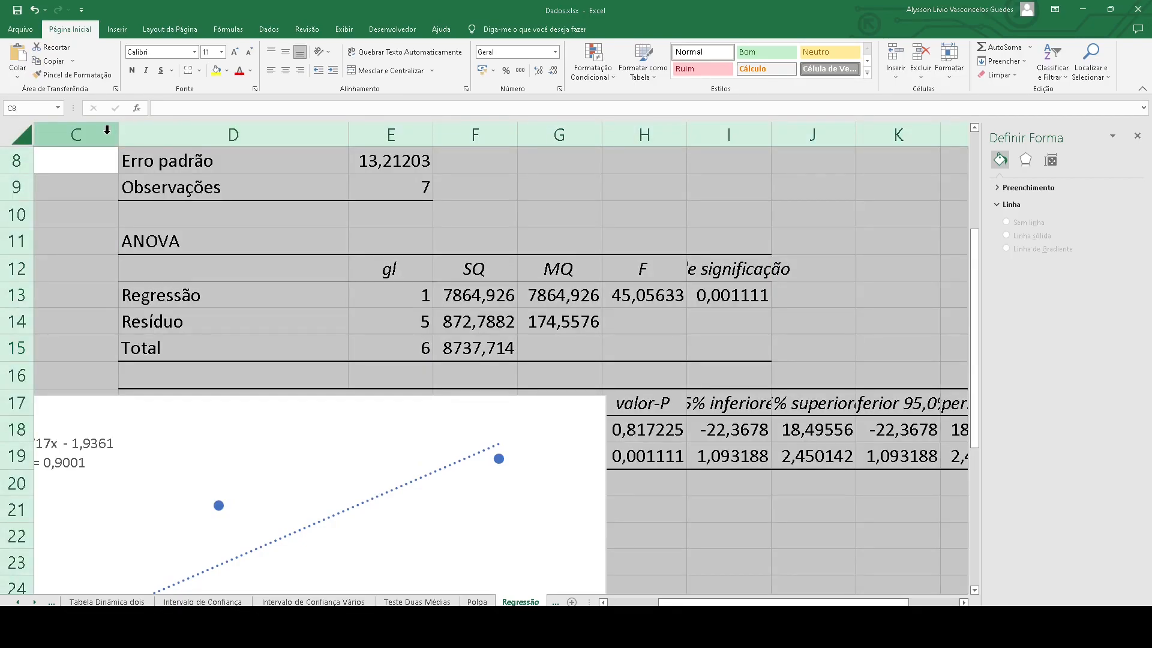
pyautogui.doubleClick(118, 134)
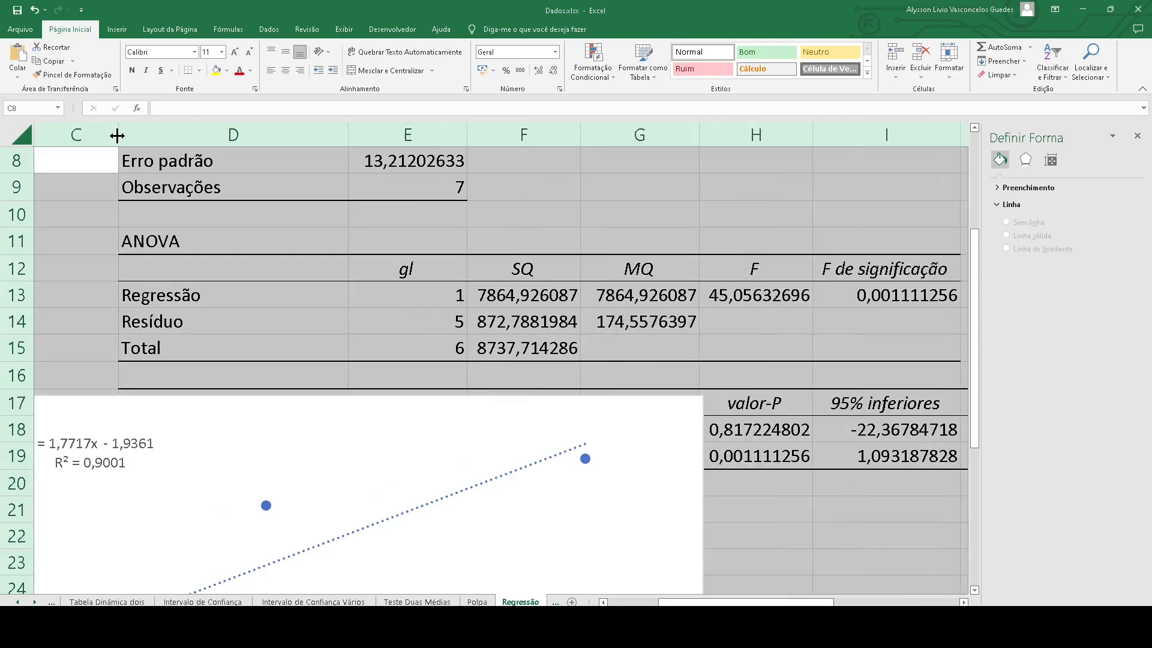
pyautogui.click(526, 318)
pyautogui.click(888, 294)
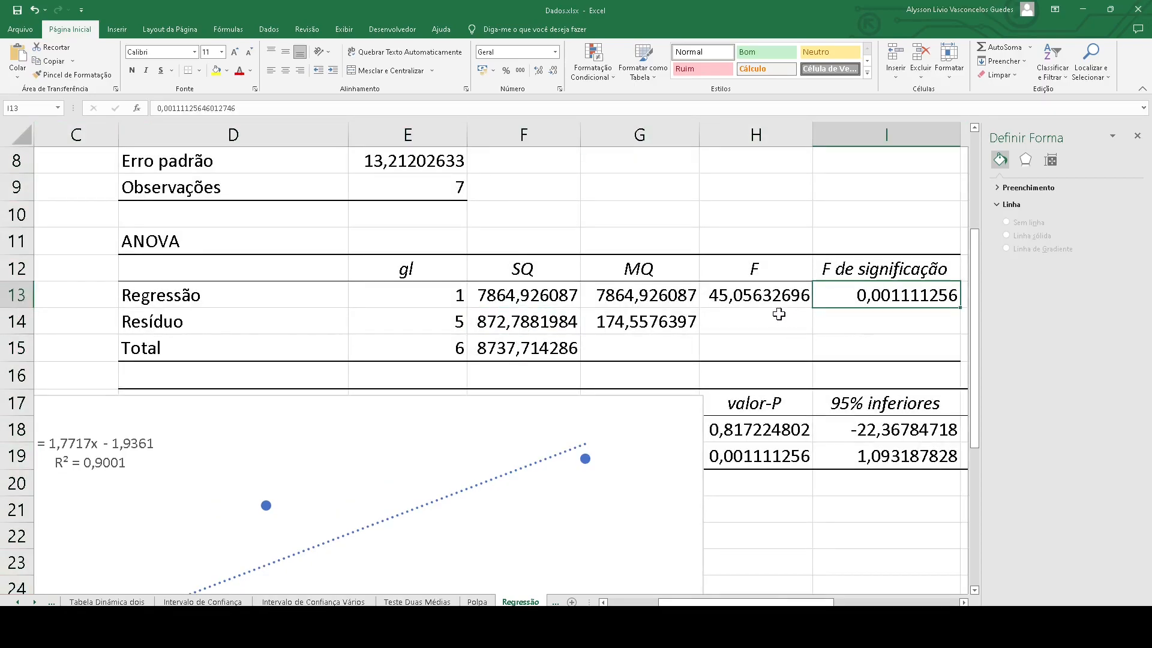
# Step: Highlight the F de significação value in I13 in yellow and format it as a percentage with two decimals
pyautogui.click(217, 70)
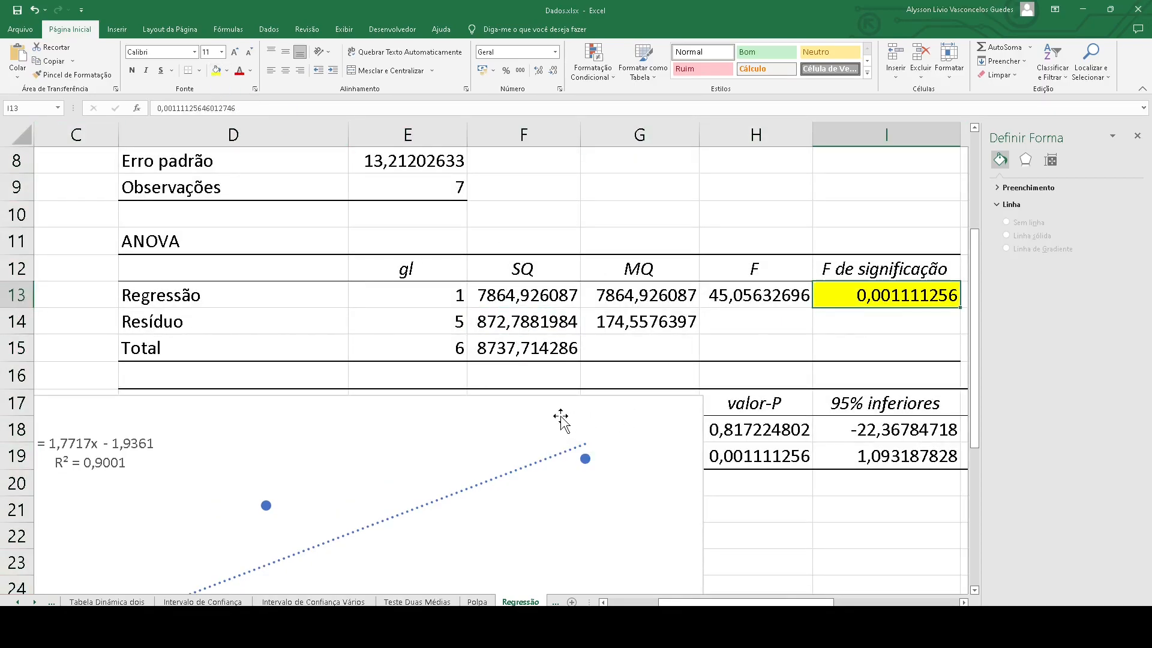
pyautogui.scroll(-4, 372, 454)
pyautogui.scroll(2, 348, 432)
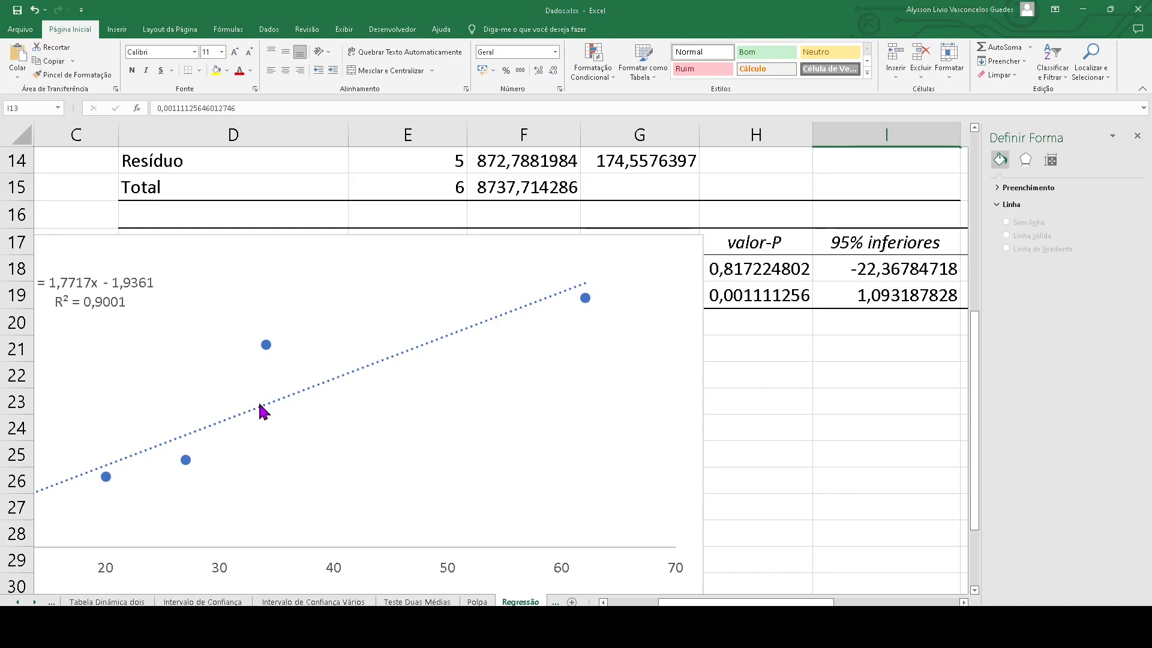
pyautogui.scroll(-2, 268, 363)
pyautogui.scroll(4, 376, 372)
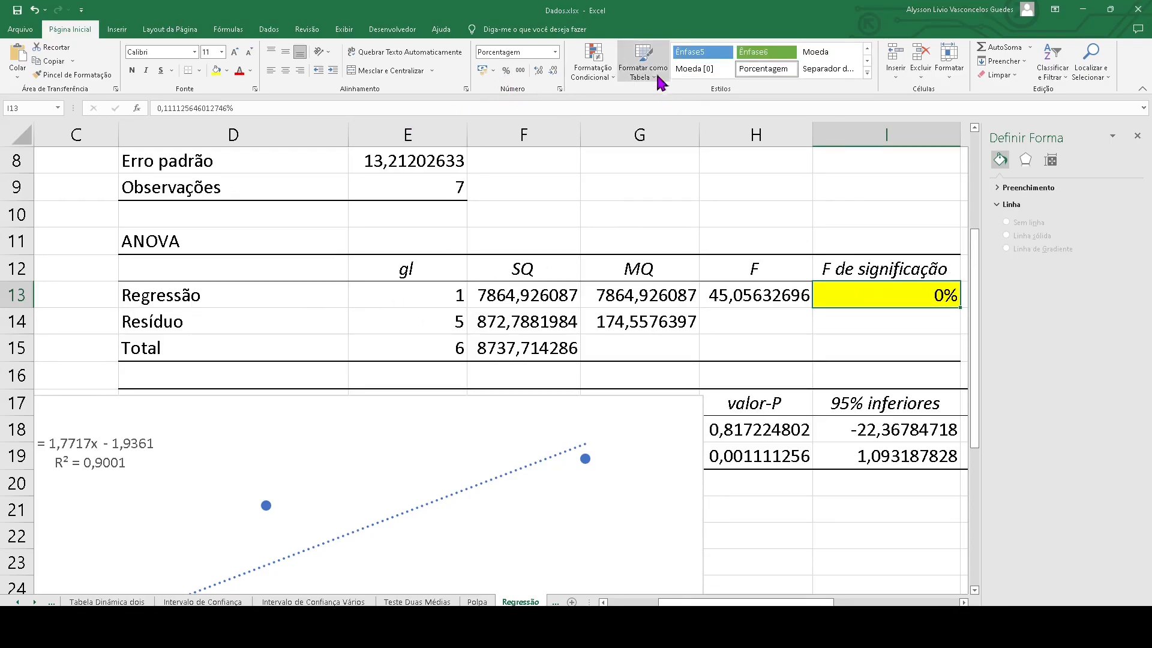
pyautogui.click(538, 71)
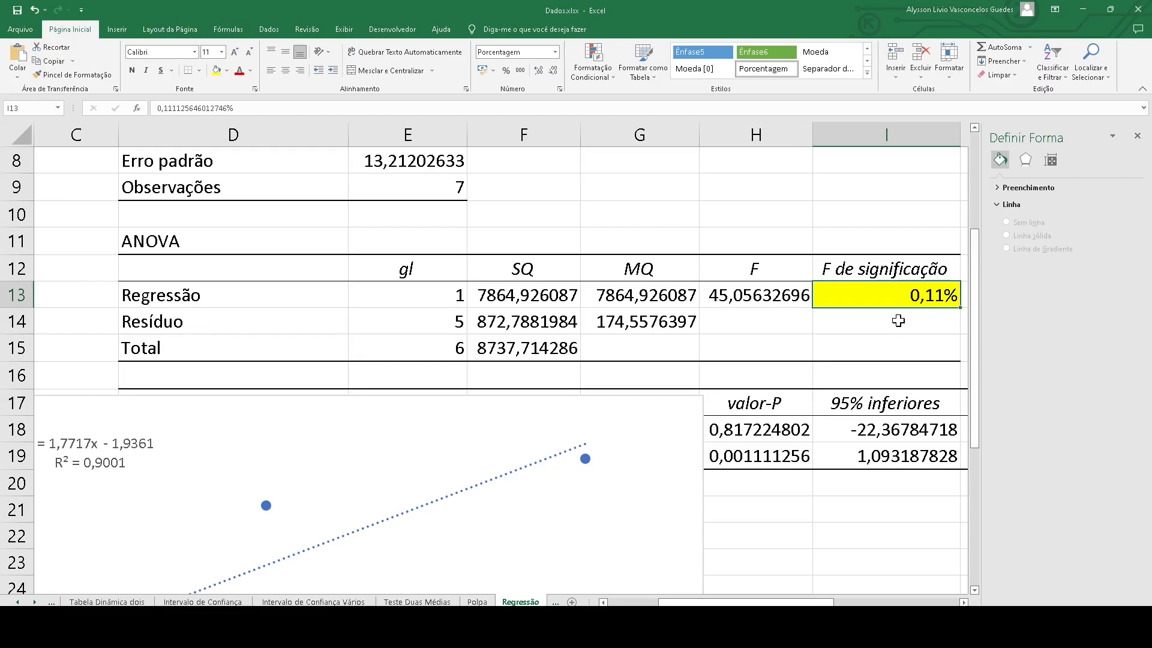
# Step: Enter the null hypothesis above the ANOVA table, with H0 in G9 and "Não temos regressão" in H9
pyautogui.click(694, 189)
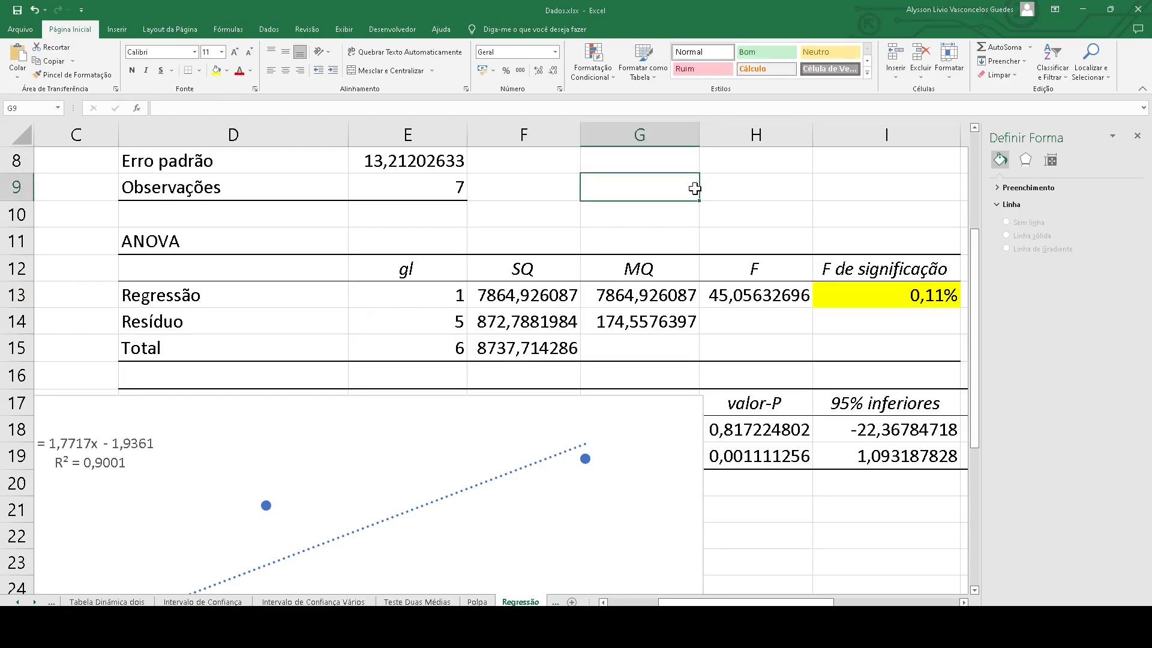
pyautogui.write('h')
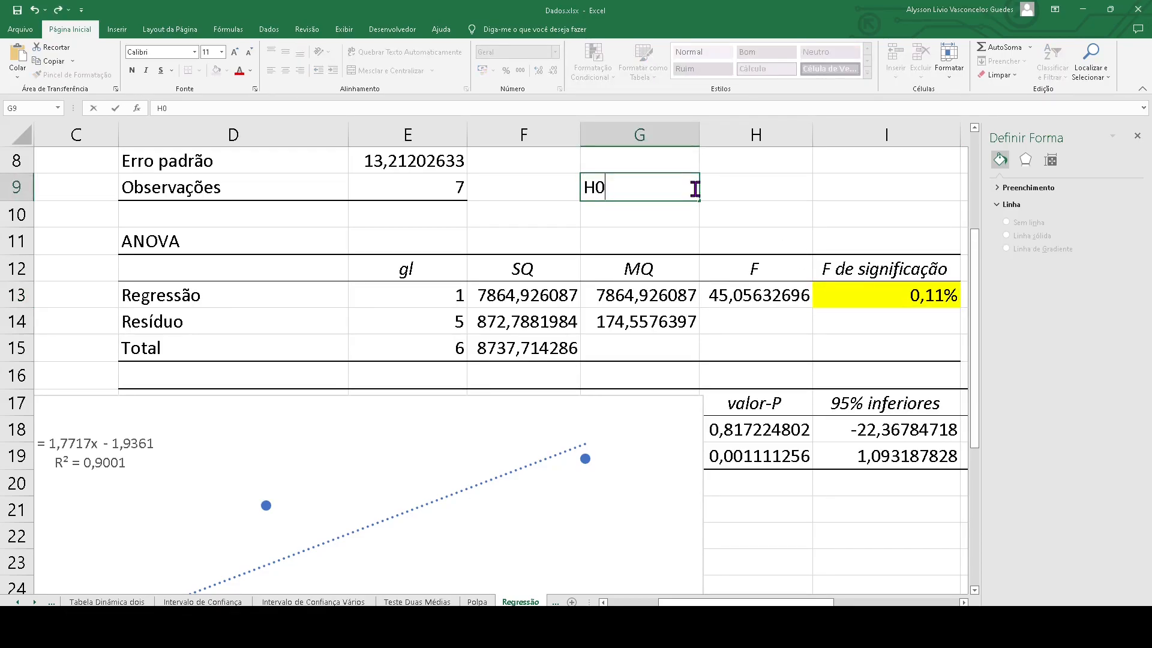
pyautogui.press('Tab')
pyautogui.write('N')
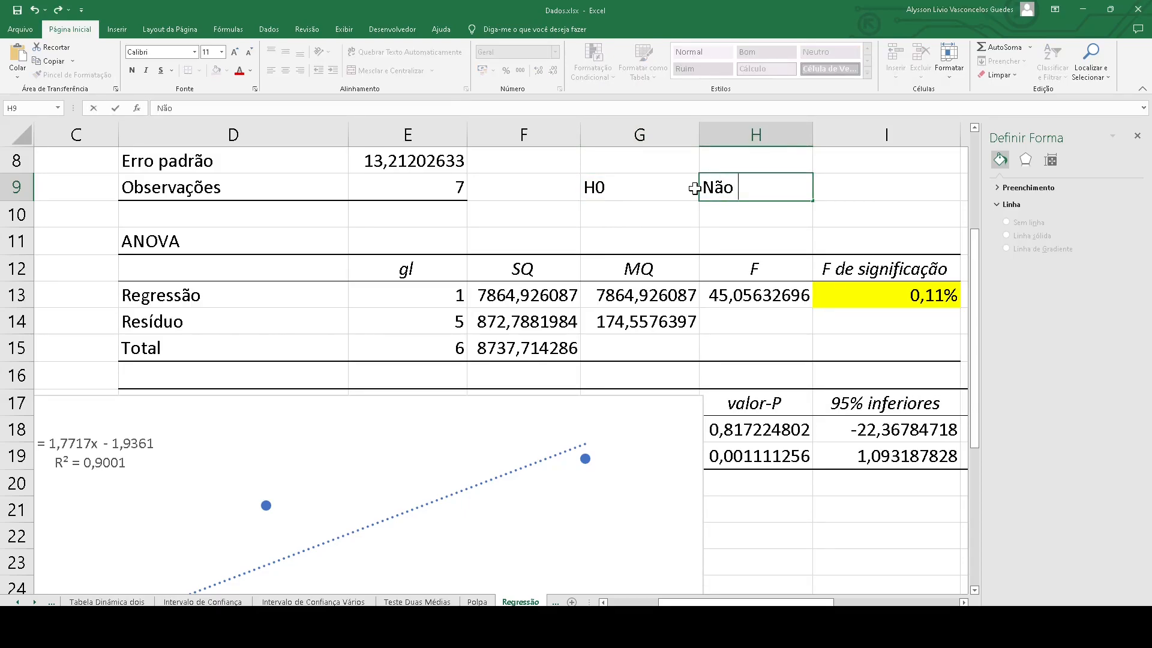
pyautogui.write('ão temos regressão')
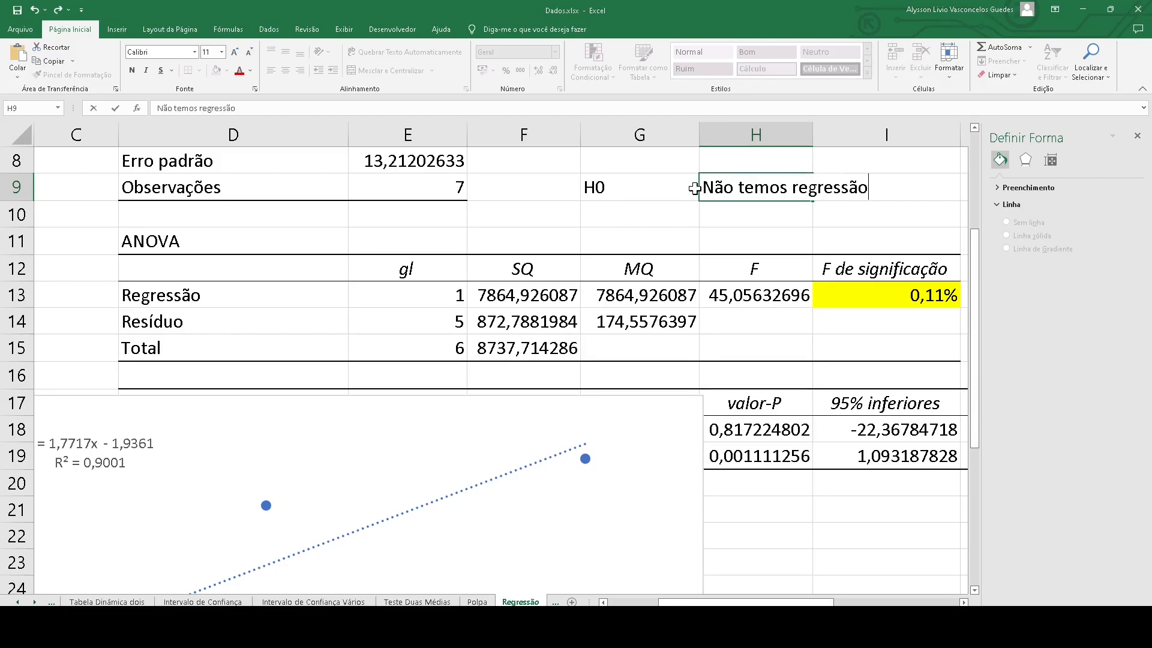
pyautogui.moveTo(656, 188); pyautogui.dragTo(743, 192)
# Step: Enter the alternative hypothesis in row 10, with H1 in G10 and "Temos regressão" in H10
pyautogui.click(645, 215)
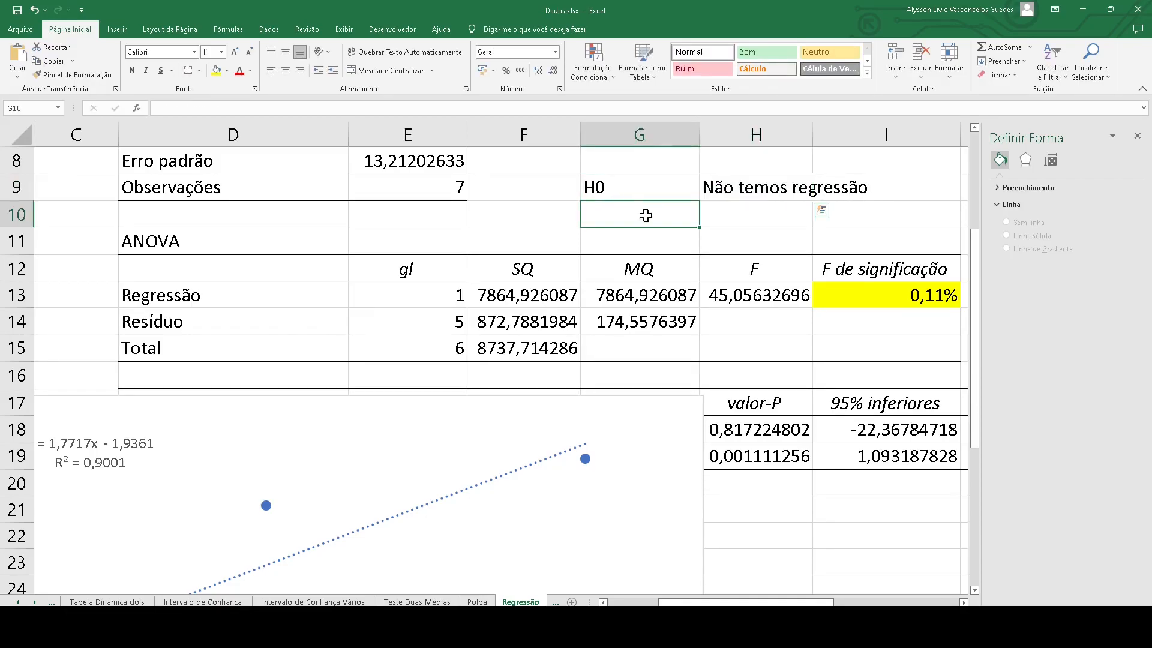
pyautogui.write('H1')
pyautogui.press('Tab')
pyautogui.write('Temos re')
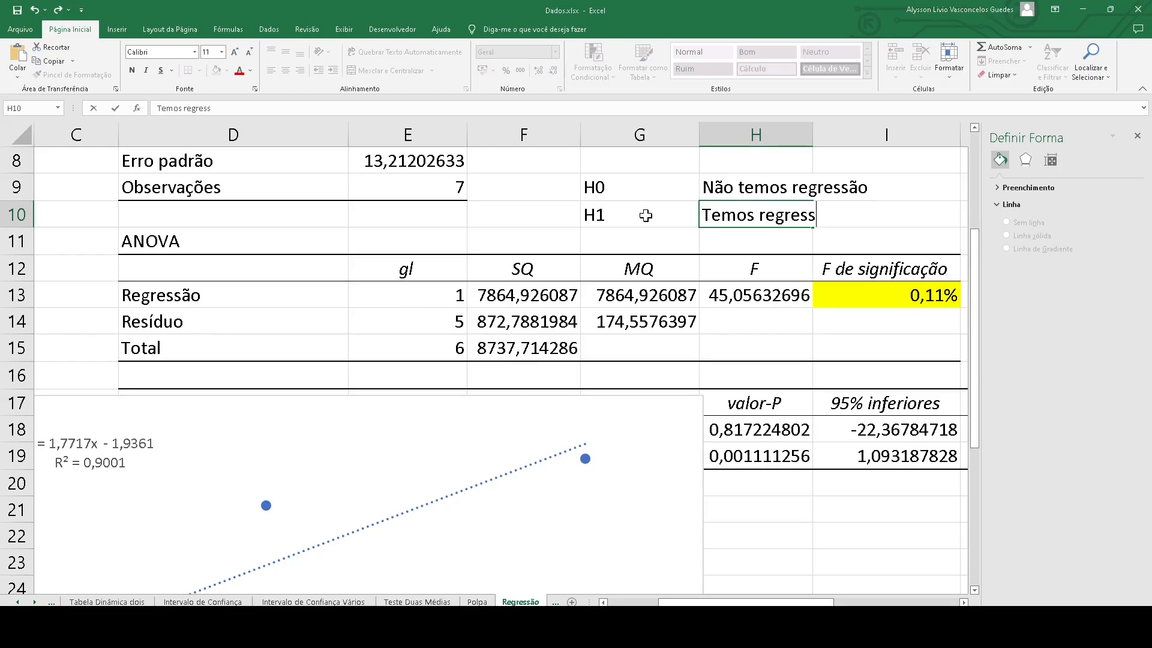
pyautogui.press('Return')
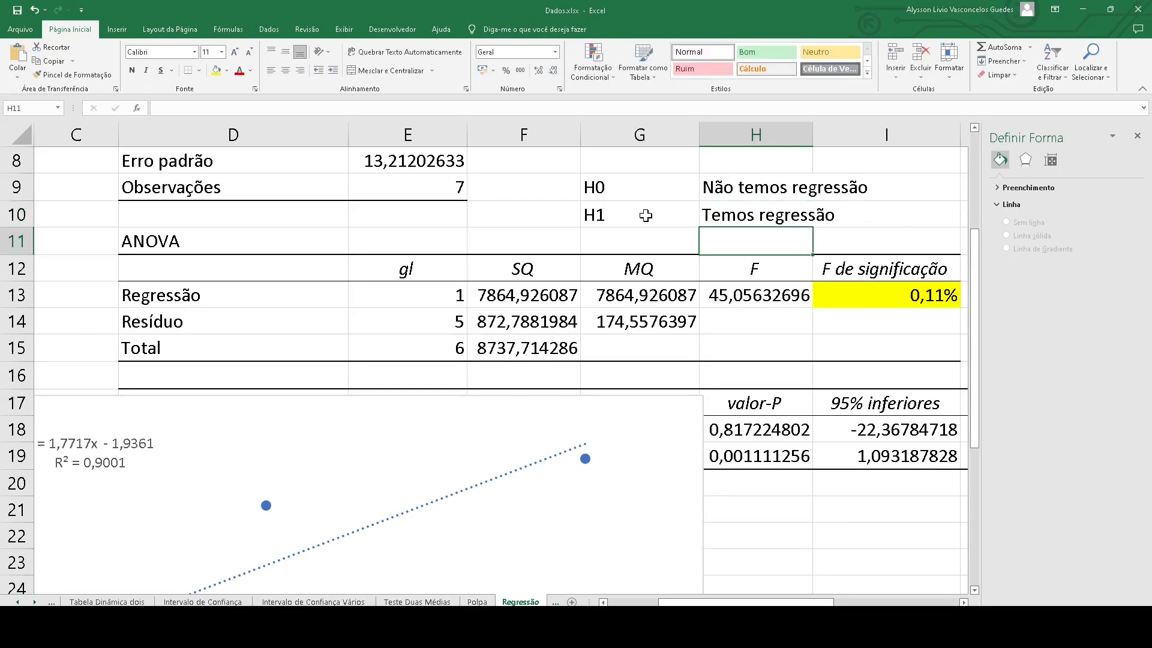
# Step: Move the scatter chart down to start at row 24, clear of the regression coefficients table
pyautogui.click(903, 290)
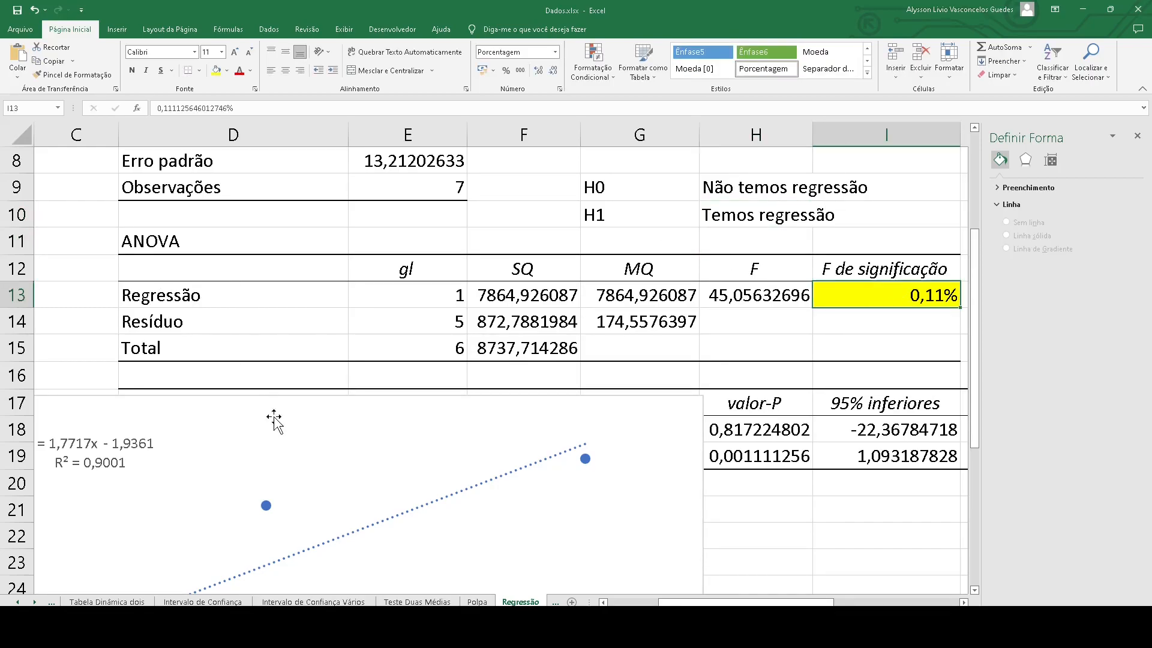
pyautogui.scroll(-4, 303, 458)
pyautogui.scroll(2, 259, 332)
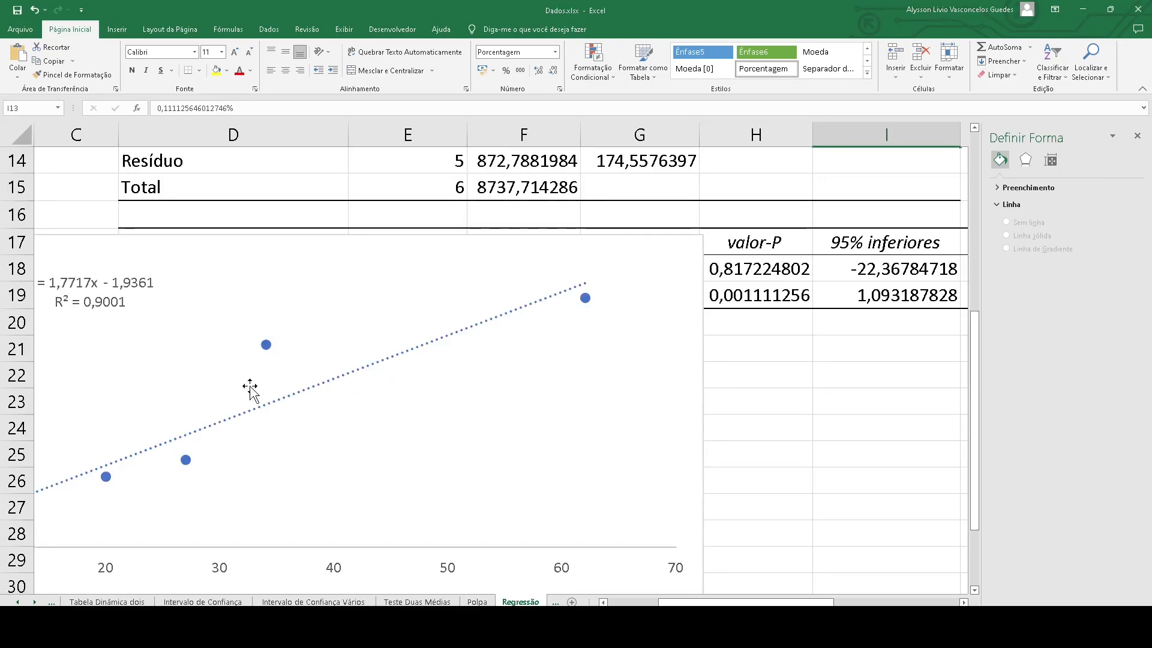
pyautogui.scroll(4, 252, 390)
pyautogui.scroll(-4, 403, 375)
pyautogui.scroll(-2, 403, 375)
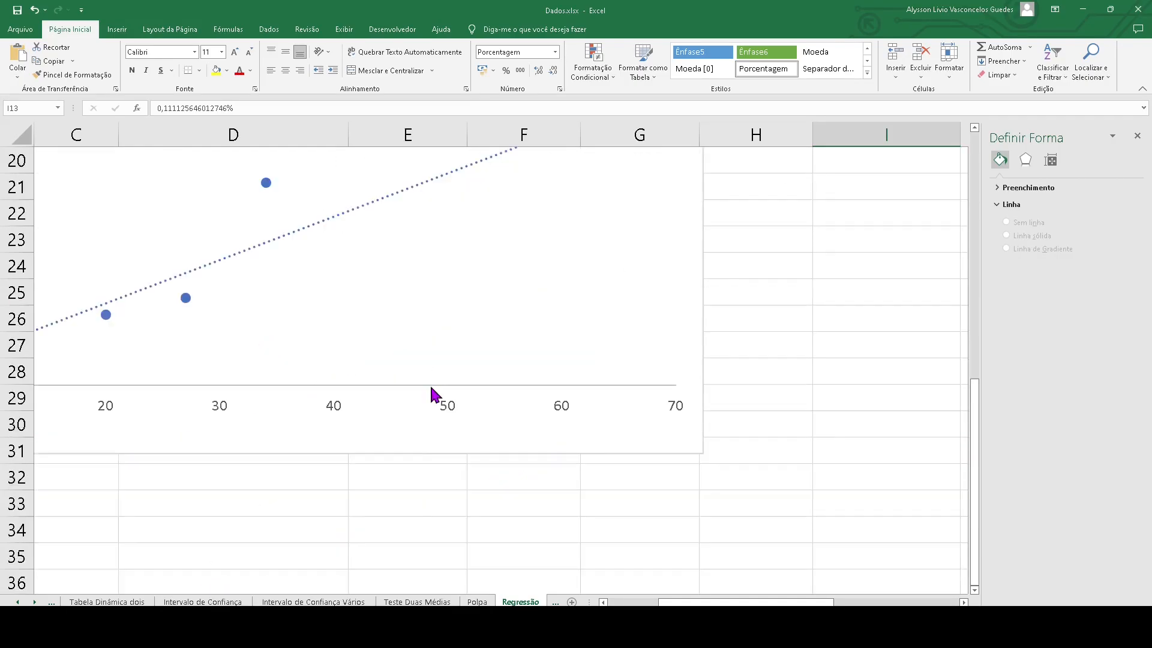
pyautogui.click(524, 401)
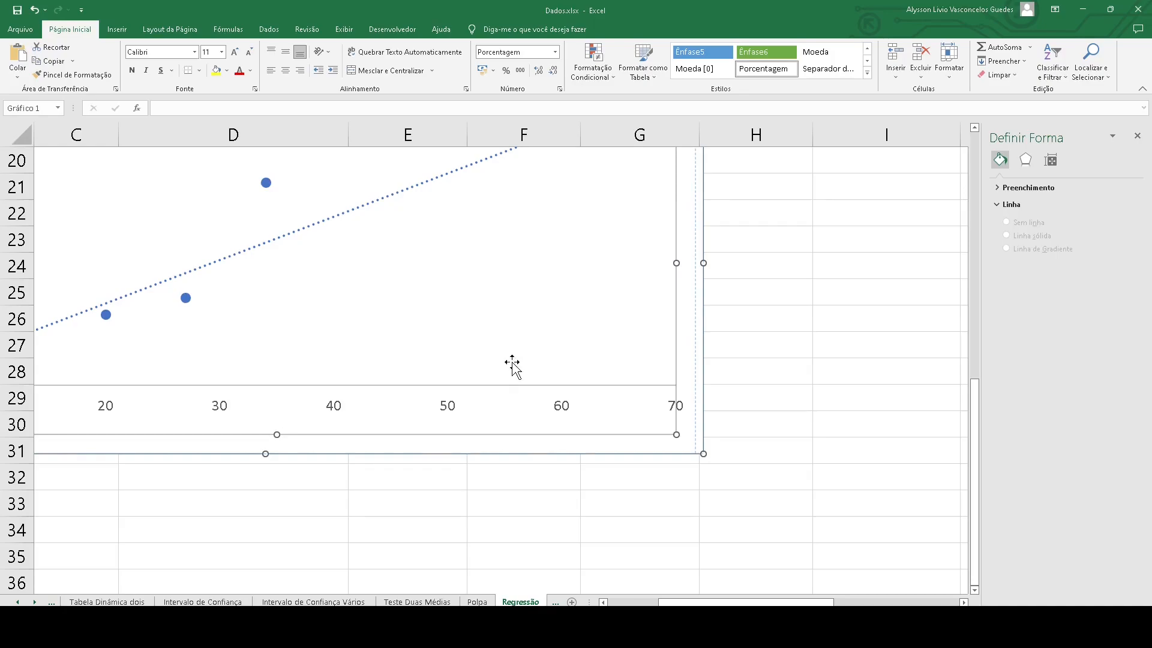
pyautogui.moveTo(514, 364); pyautogui.dragTo(516, 366)
pyautogui.moveTo(700, 328); pyautogui.dragTo(704, 528)
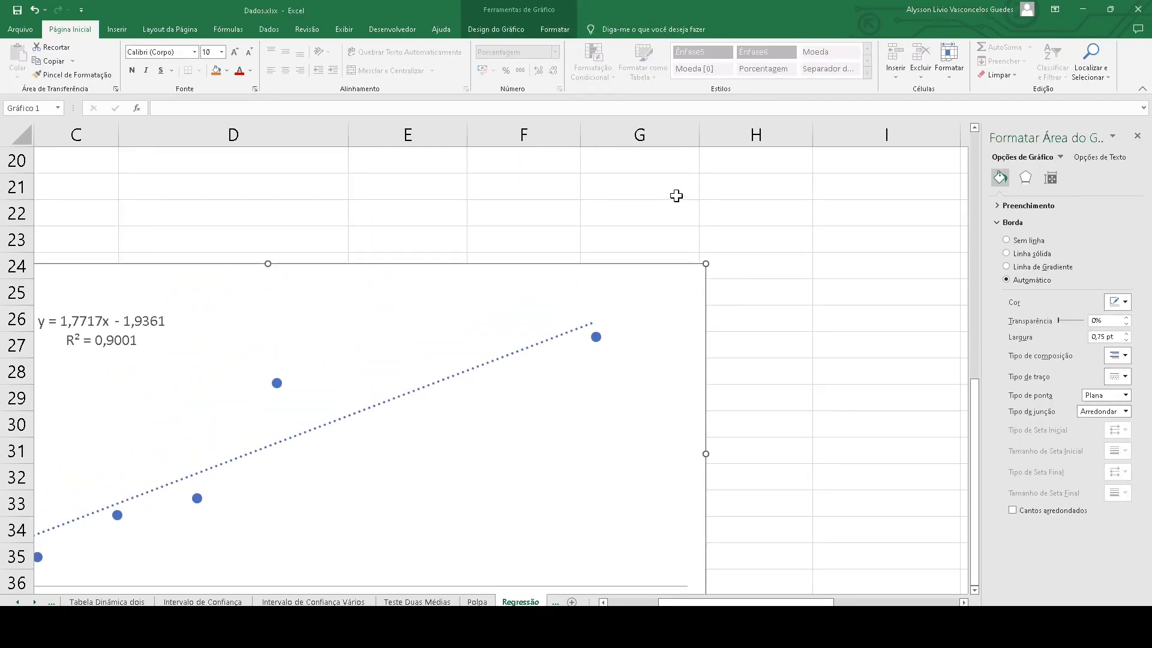
pyautogui.click(676, 196)
pyautogui.scroll(4, 600, 246)
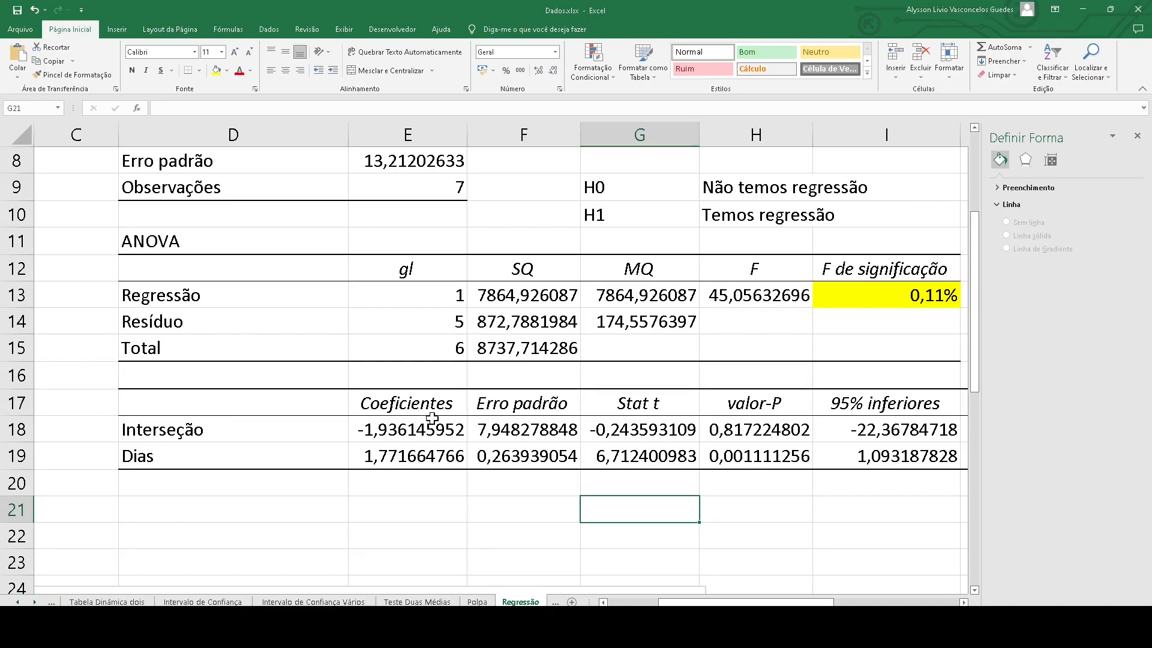
# Step: Examine the Interseção and Dias coefficients in D18:E19
pyautogui.click(221, 428)
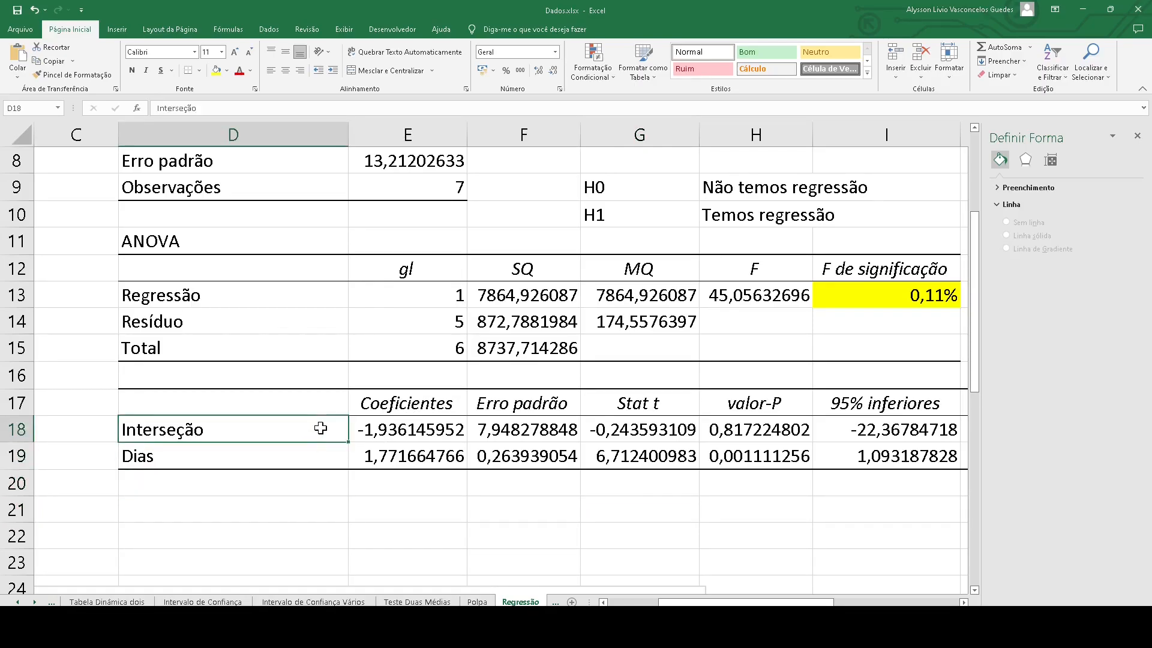
pyautogui.click(315, 455)
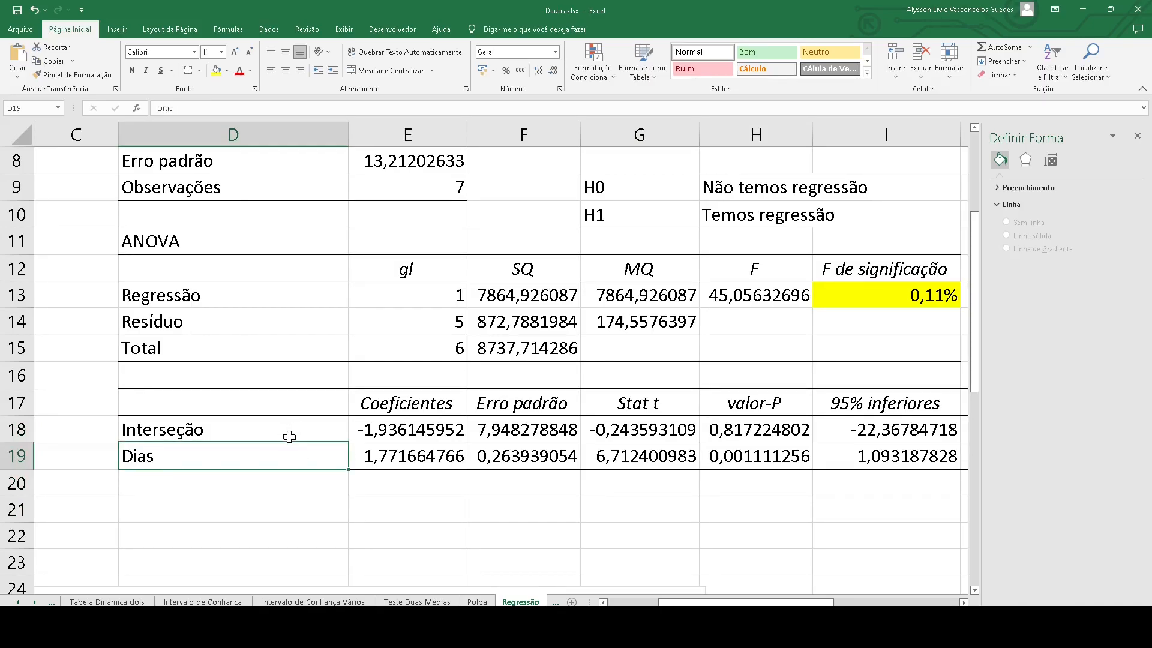
pyautogui.moveTo(688, 602); pyautogui.dragTo(637, 603)
pyautogui.click(613, 455)
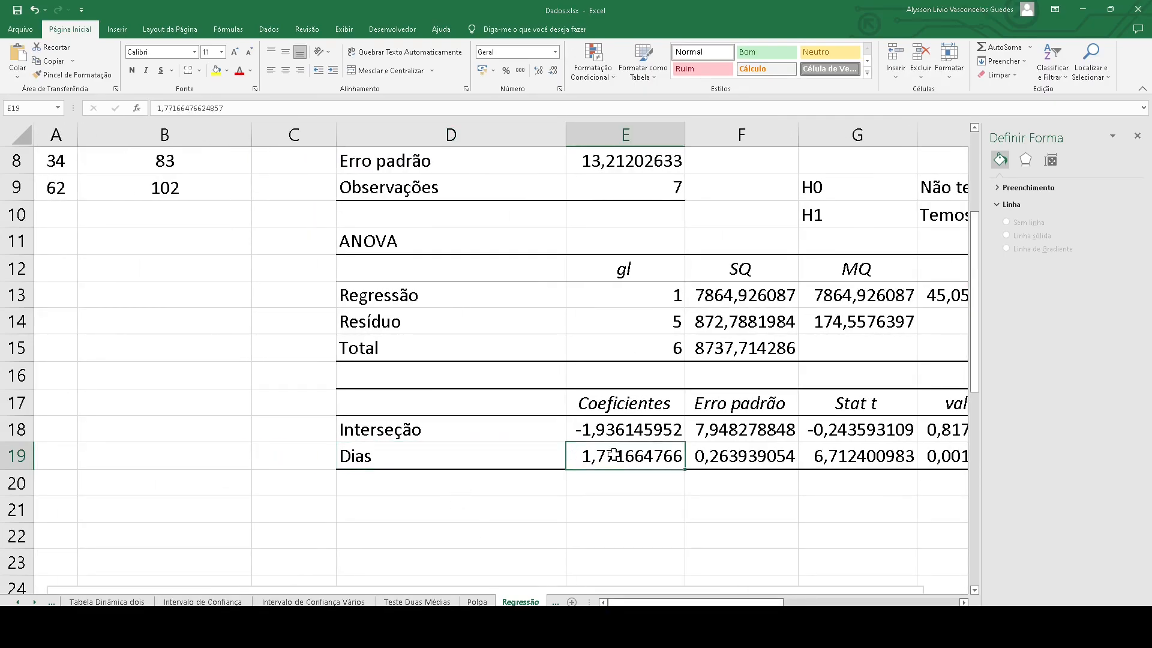
pyautogui.moveTo(562, 431); pyautogui.dragTo(583, 433)
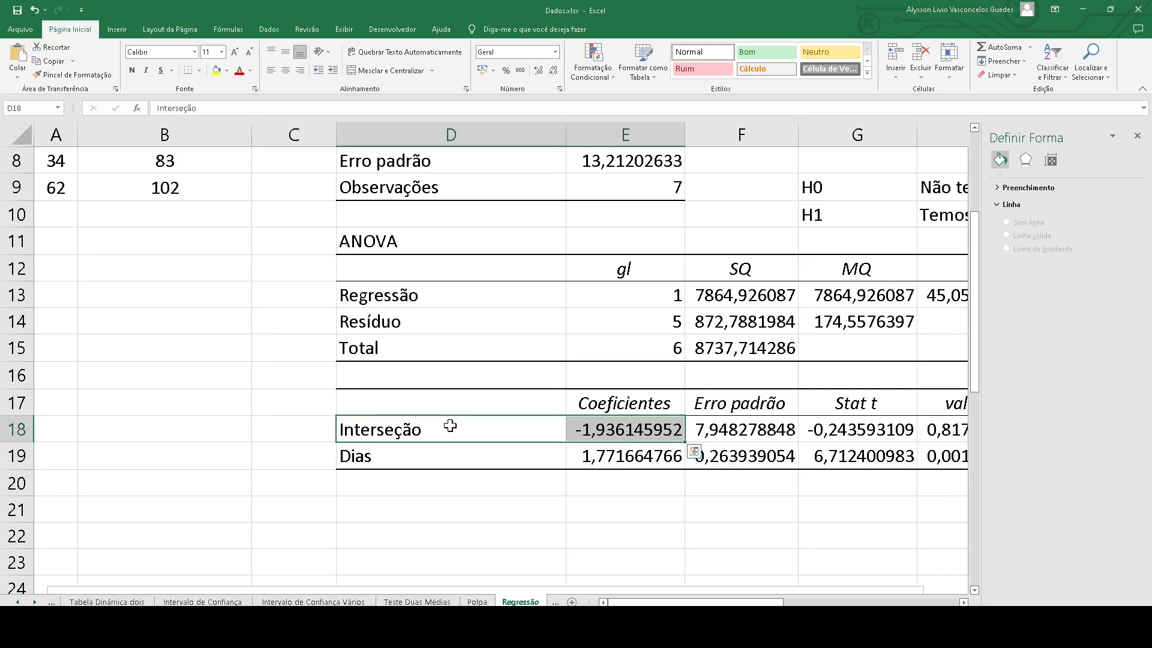
# Step: Relate the Interseção and Dias coefficients to the trendline and its equation on the scatter chart
pyautogui.click(496, 426)
pyautogui.scroll(-2, 496, 427)
pyautogui.scroll(-4, 447, 456)
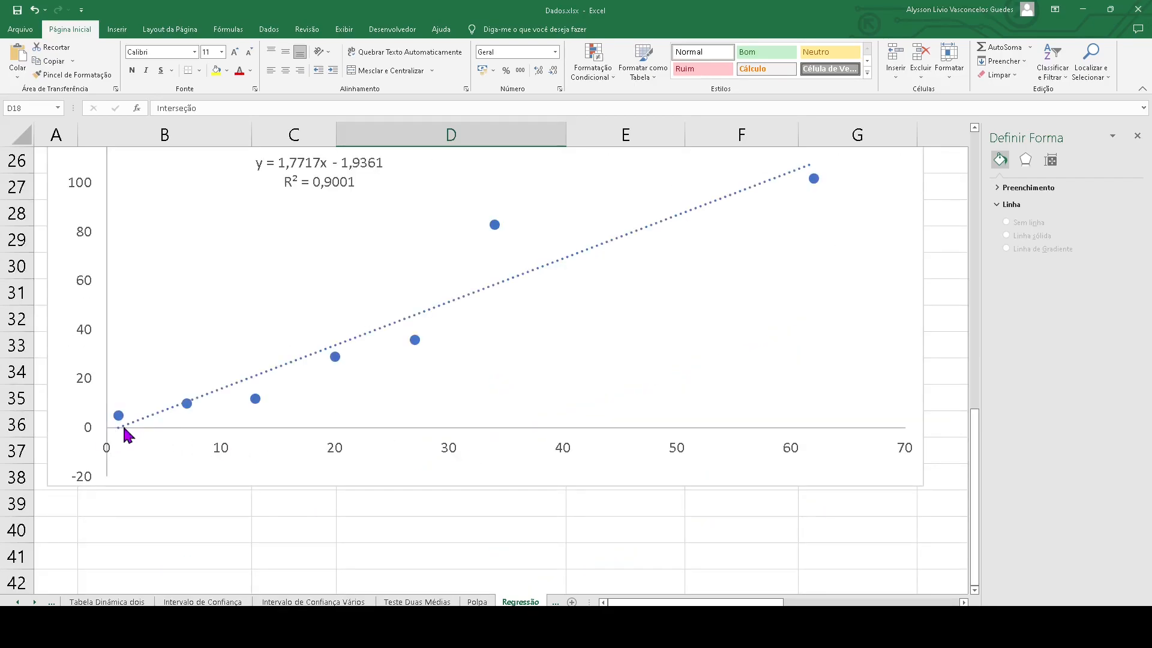
pyautogui.scroll(2, 64, 340)
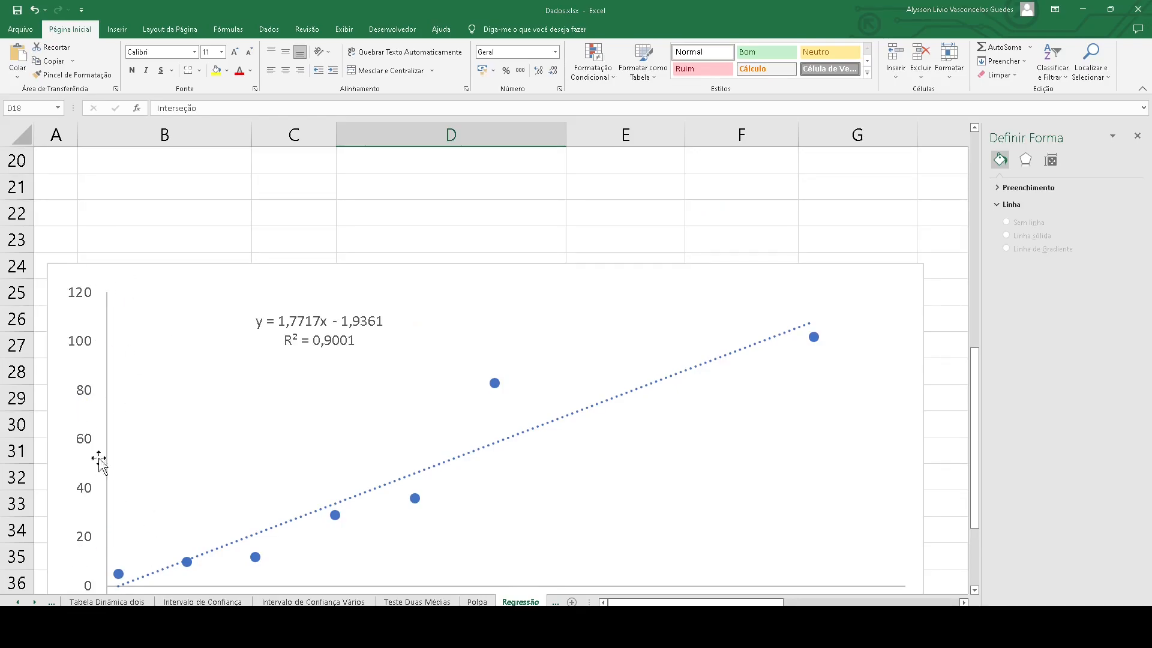
pyautogui.scroll(-2, 127, 396)
pyautogui.scroll(2, 77, 376)
pyautogui.scroll(-2, 116, 437)
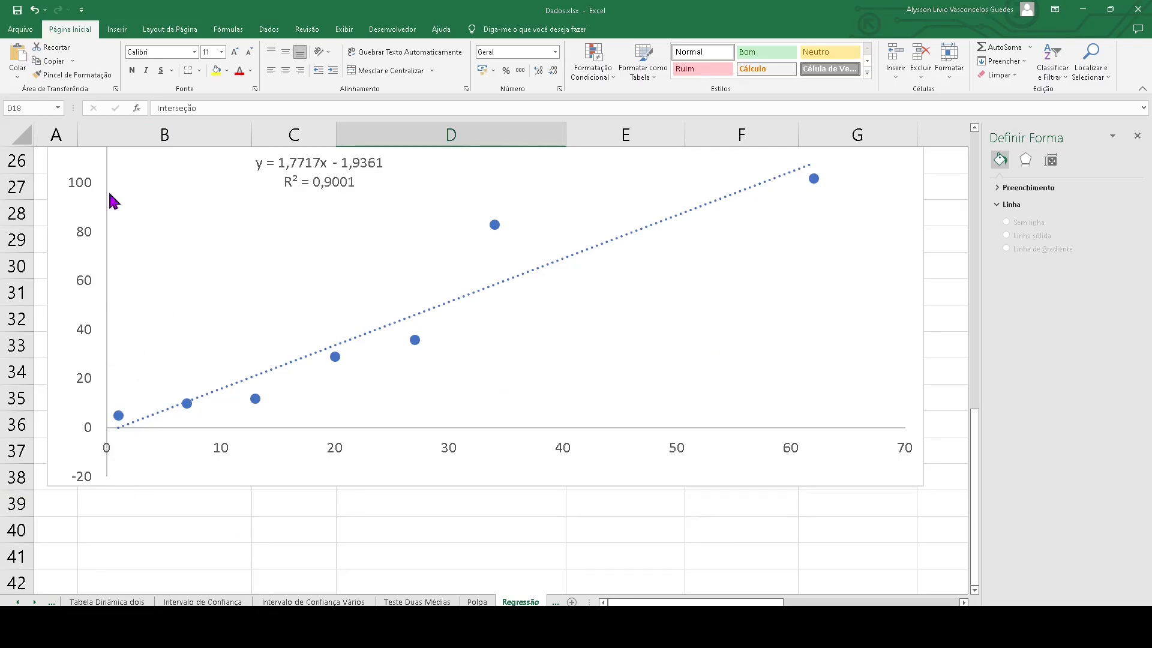
pyautogui.scroll(6, 63, 463)
pyautogui.scroll(-2, 92, 468)
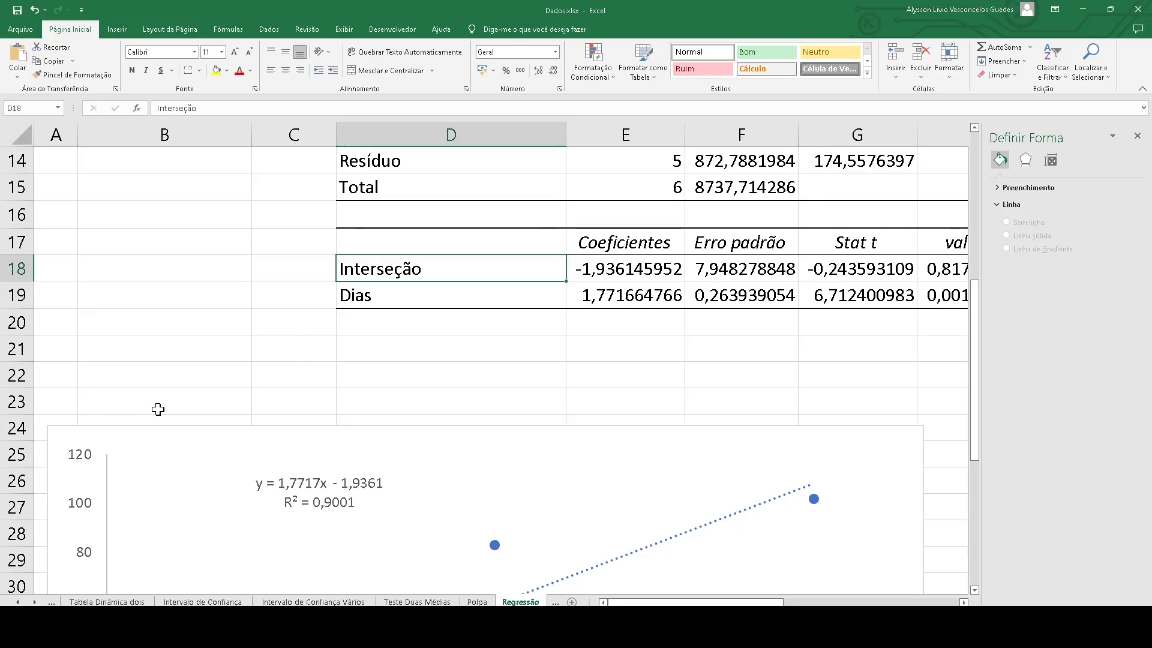
pyautogui.click(549, 294)
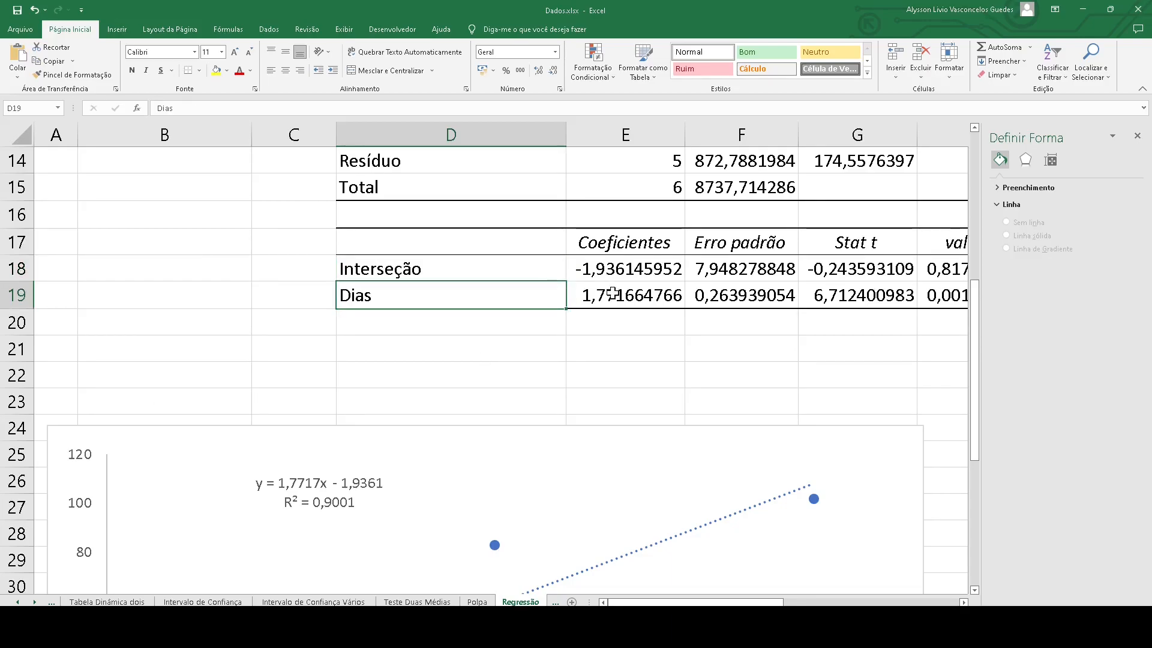
pyautogui.click(598, 293)
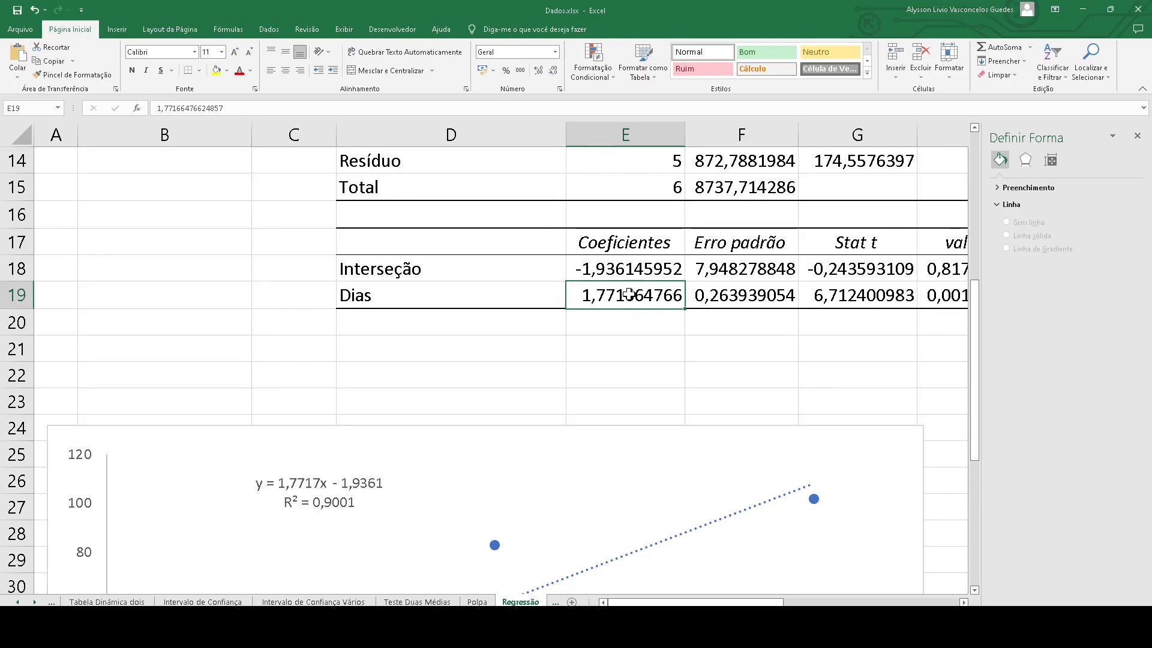
# Step: Highlight the valor-P cells for Interseção and Dias, H18:H19, with a yellow fill
pyautogui.moveTo(761, 603); pyautogui.dragTo(837, 602)
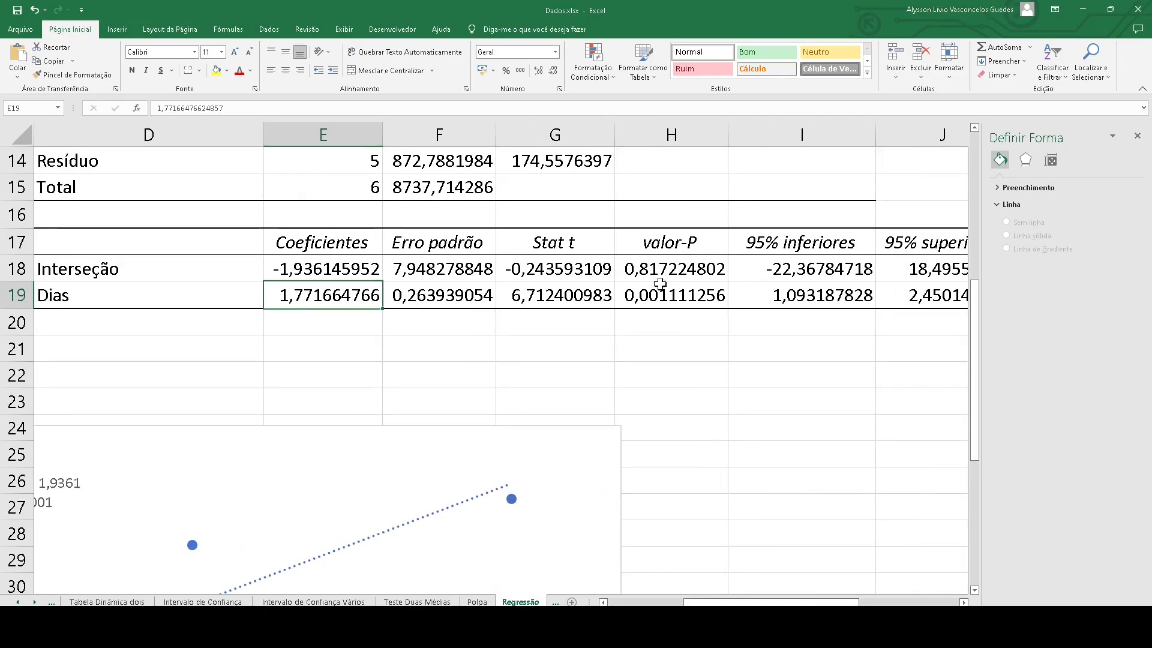
pyautogui.moveTo(663, 271); pyautogui.dragTo(671, 297)
pyautogui.click(216, 70)
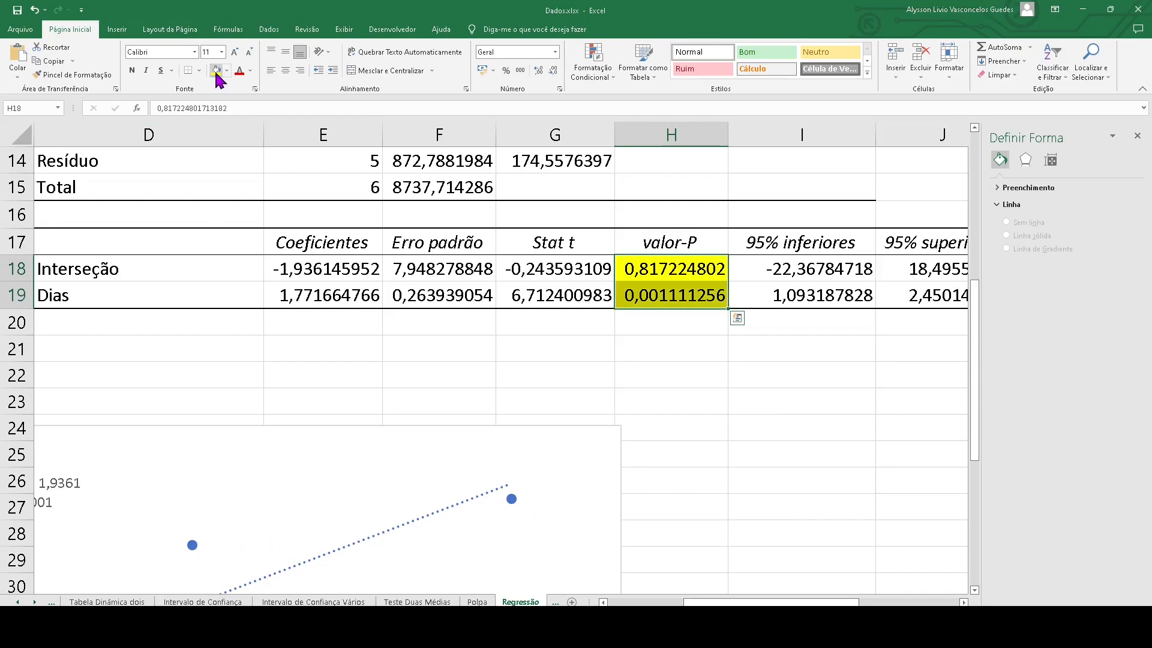
pyautogui.click(668, 300)
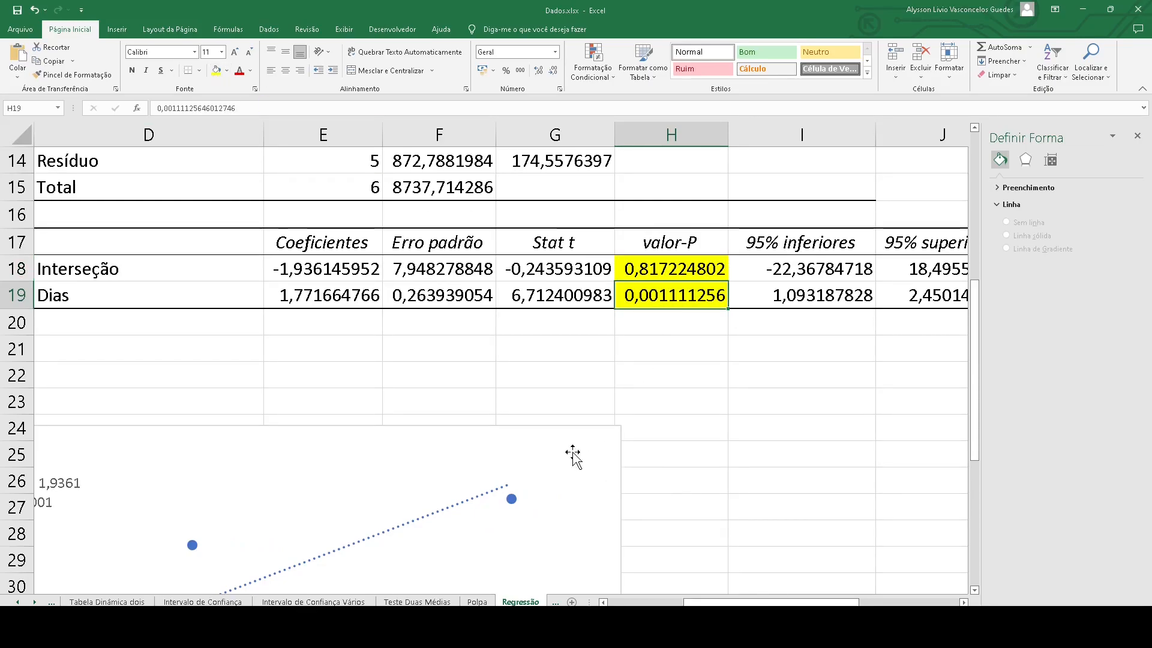
# Step: Compare the valor-P of the Dias row in H19 with the F de significação in I13
pyautogui.moveTo(220, 299); pyautogui.dragTo(575, 297)
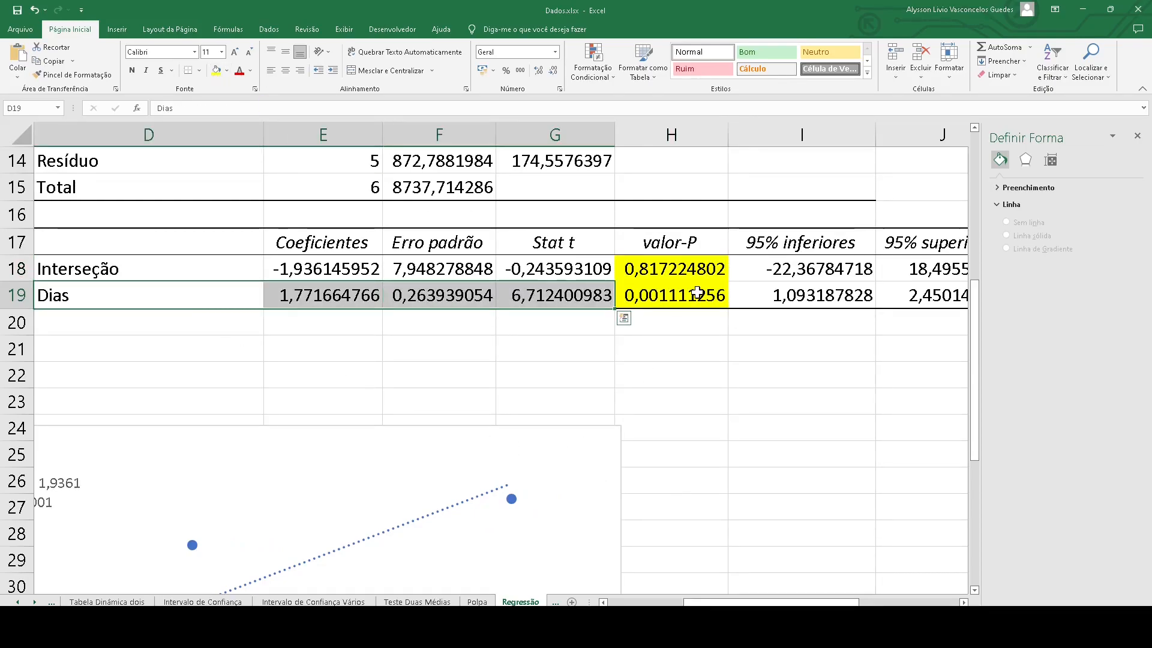
pyautogui.click(714, 300)
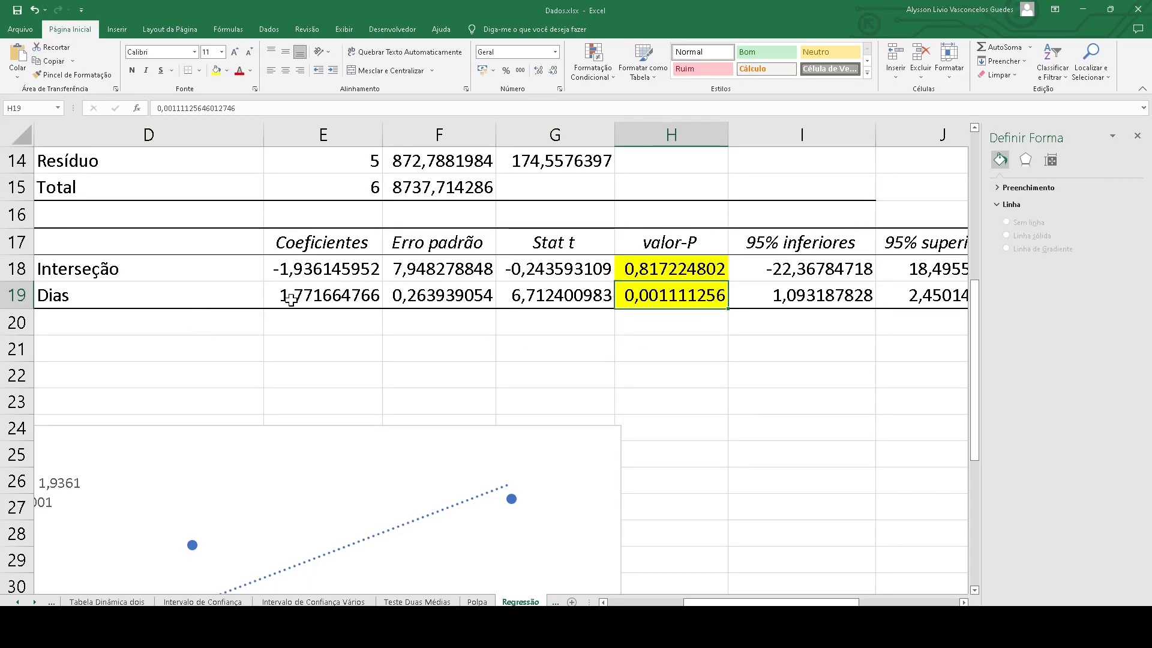
pyautogui.moveTo(205, 292); pyautogui.dragTo(670, 293)
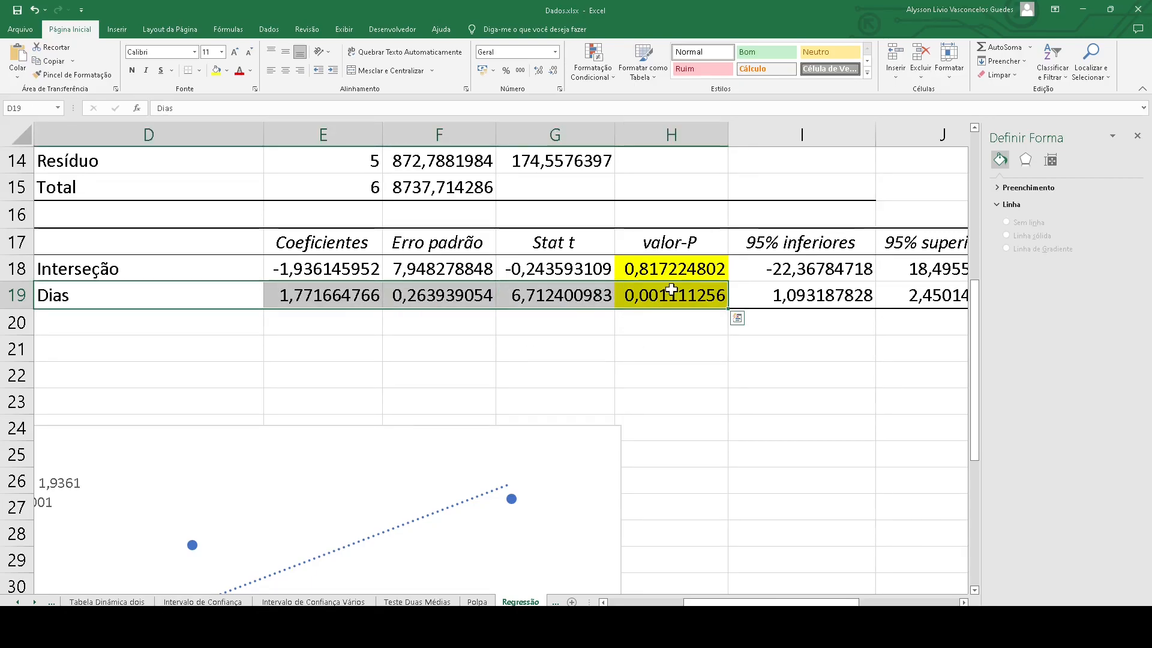
pyautogui.scroll(2, 802, 342)
pyautogui.click(803, 322)
pyautogui.click(822, 295)
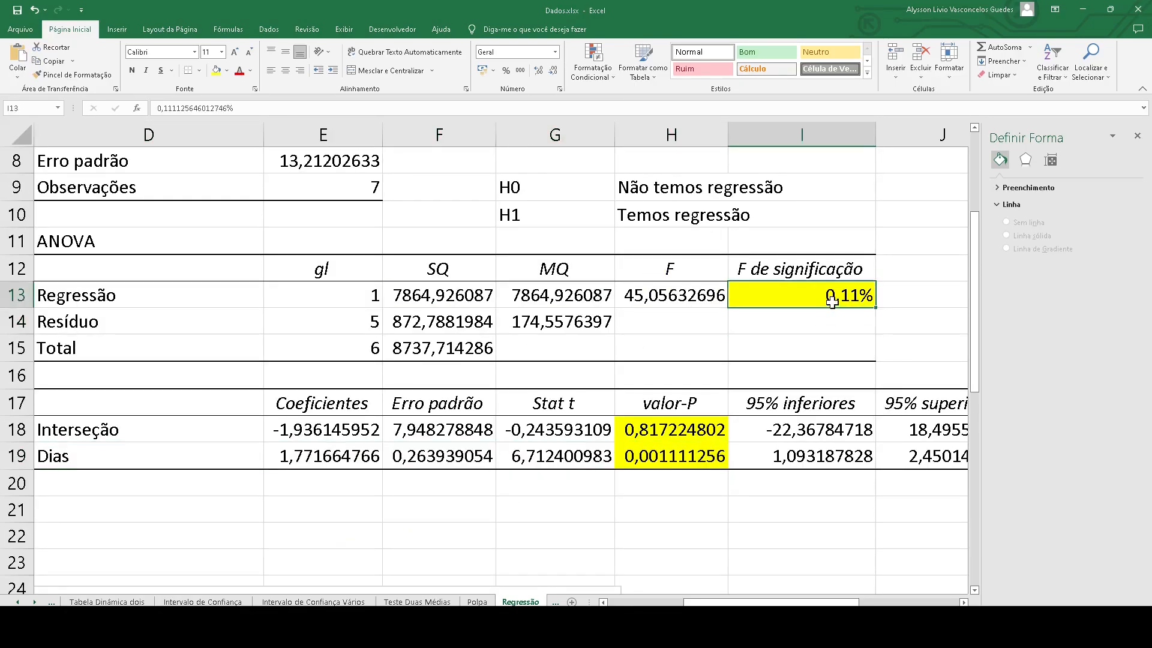
# Step: Format the valor-P of the Dias row in H19 as a percentage with two decimal places
pyautogui.click(673, 461)
pyautogui.click(506, 70)
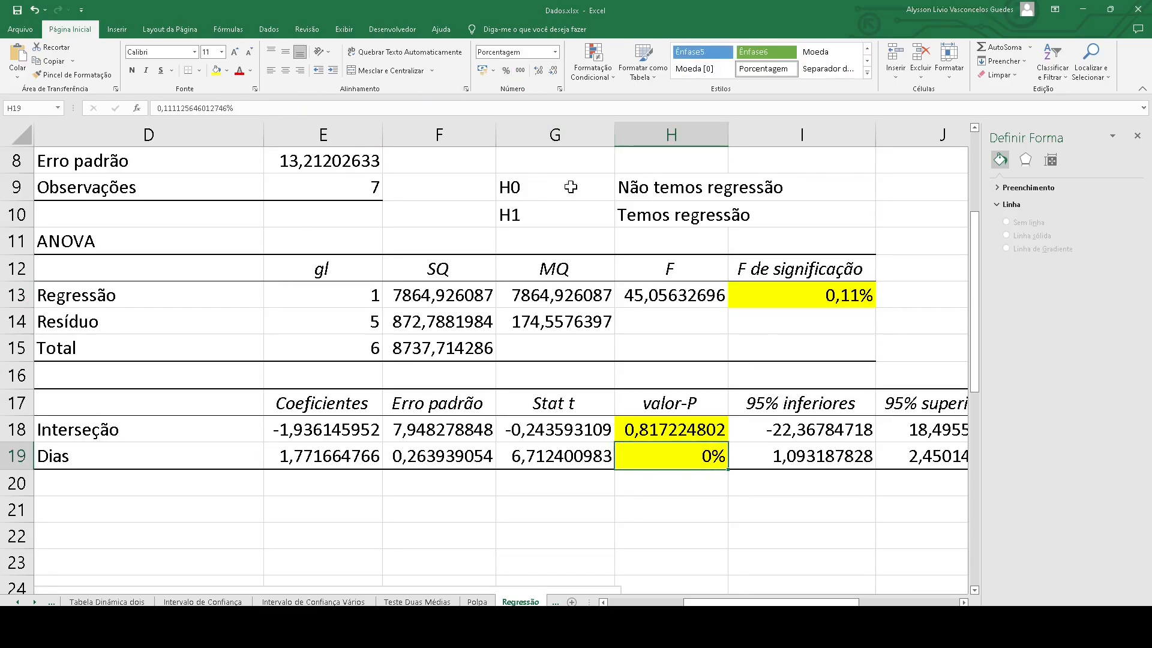
pyautogui.click(538, 70)
pyautogui.click(539, 70)
# Step: Review the Dias row in D19:H19 and relate its valor-P to the scatter chart and the ANOVA table
pyautogui.moveTo(206, 456); pyautogui.dragTo(658, 451)
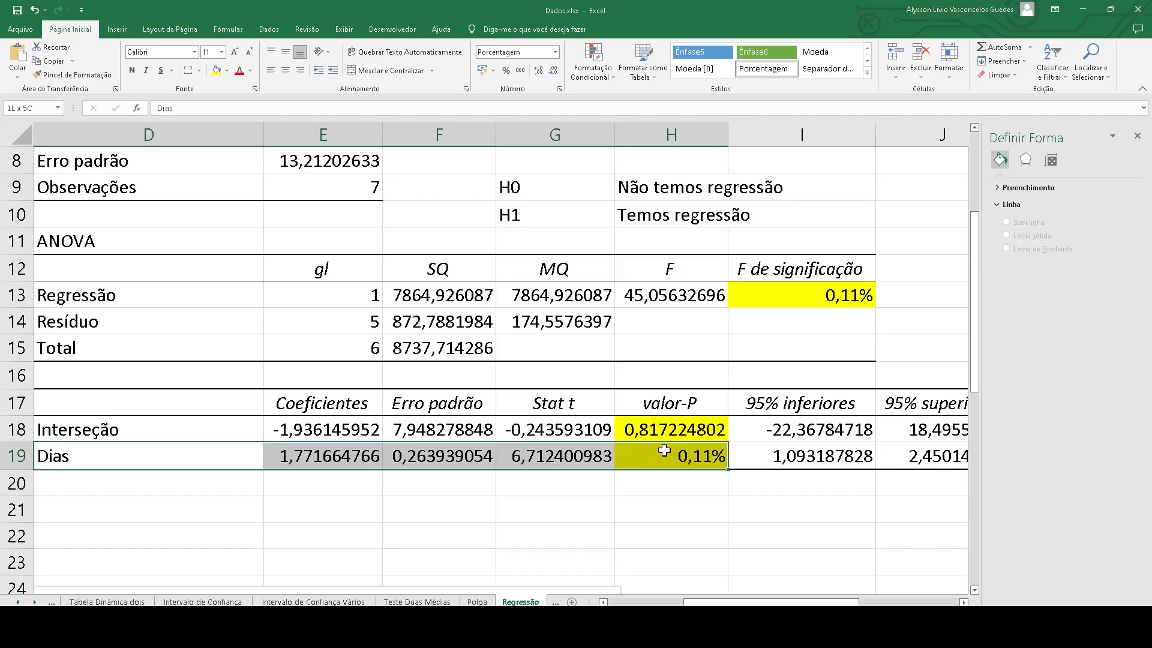
pyautogui.moveTo(201, 453); pyautogui.dragTo(663, 450)
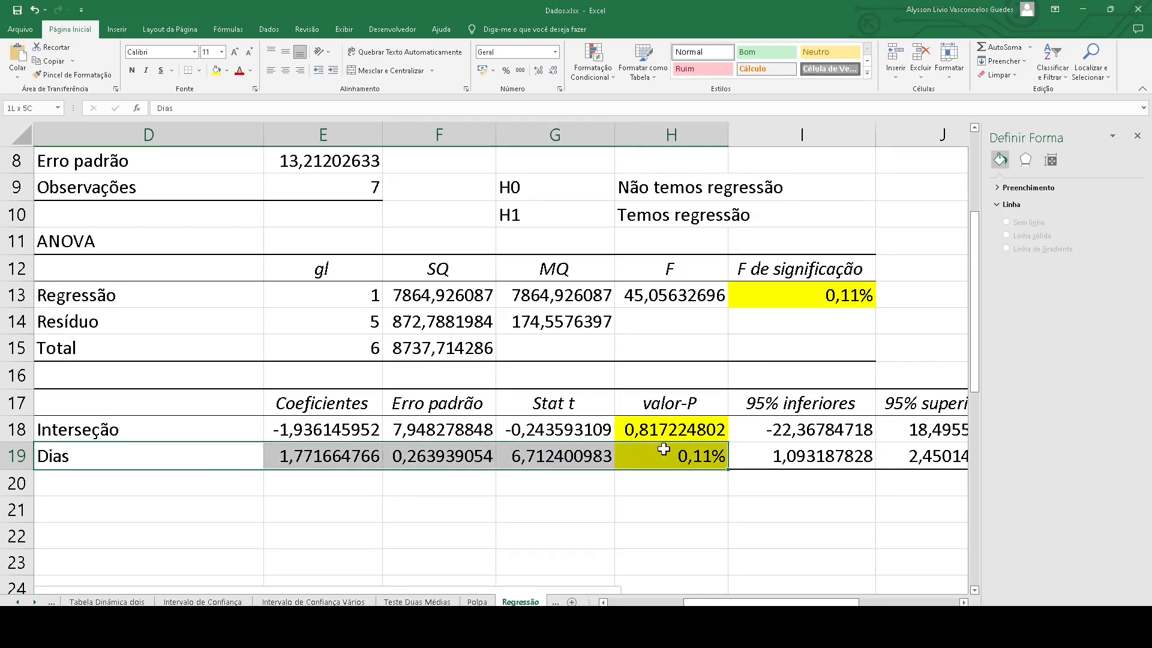
pyautogui.click(663, 450)
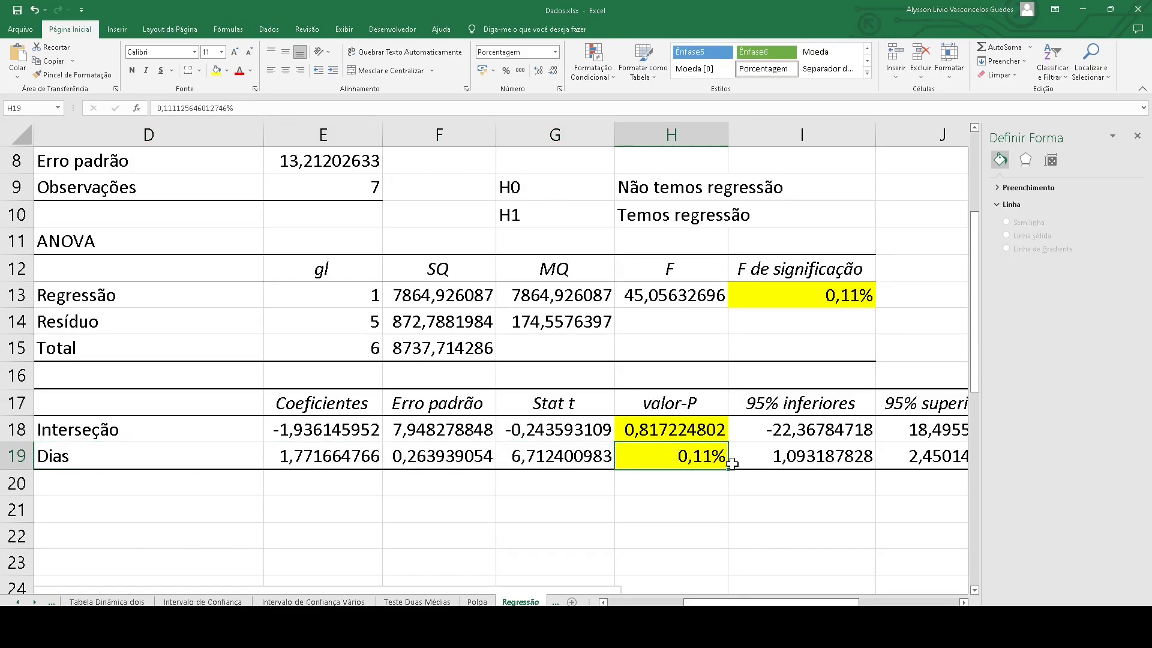
pyautogui.scroll(-6, 609, 470)
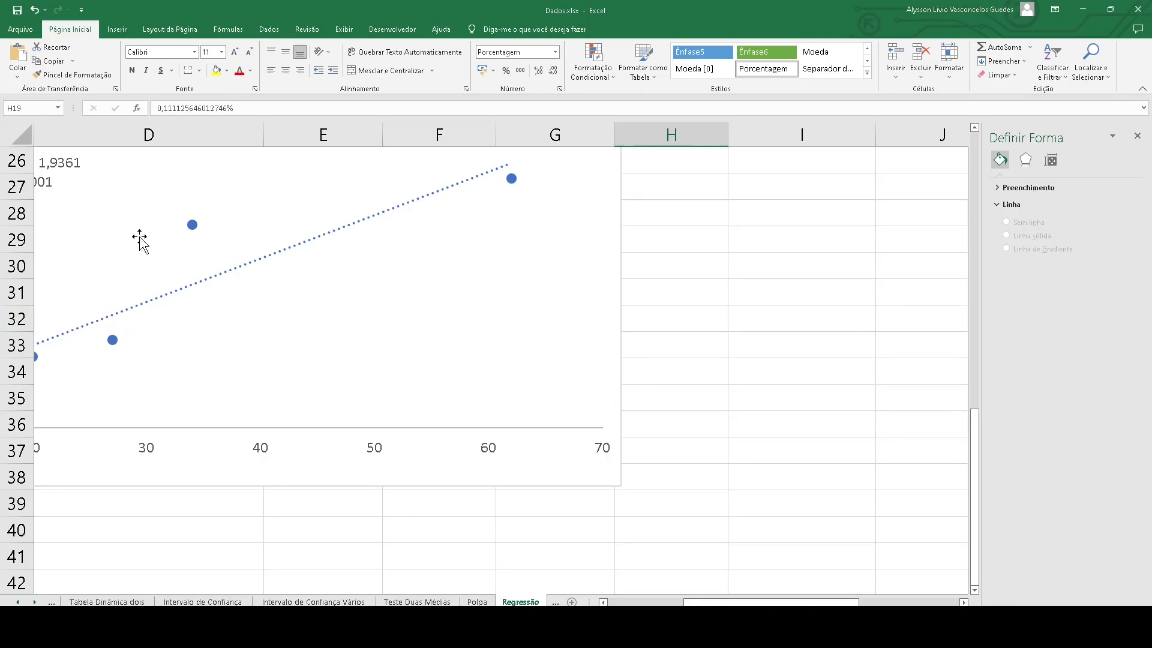
pyautogui.scroll(2, 348, 354)
pyautogui.scroll(6, 348, 354)
pyautogui.scroll(-2, 386, 347)
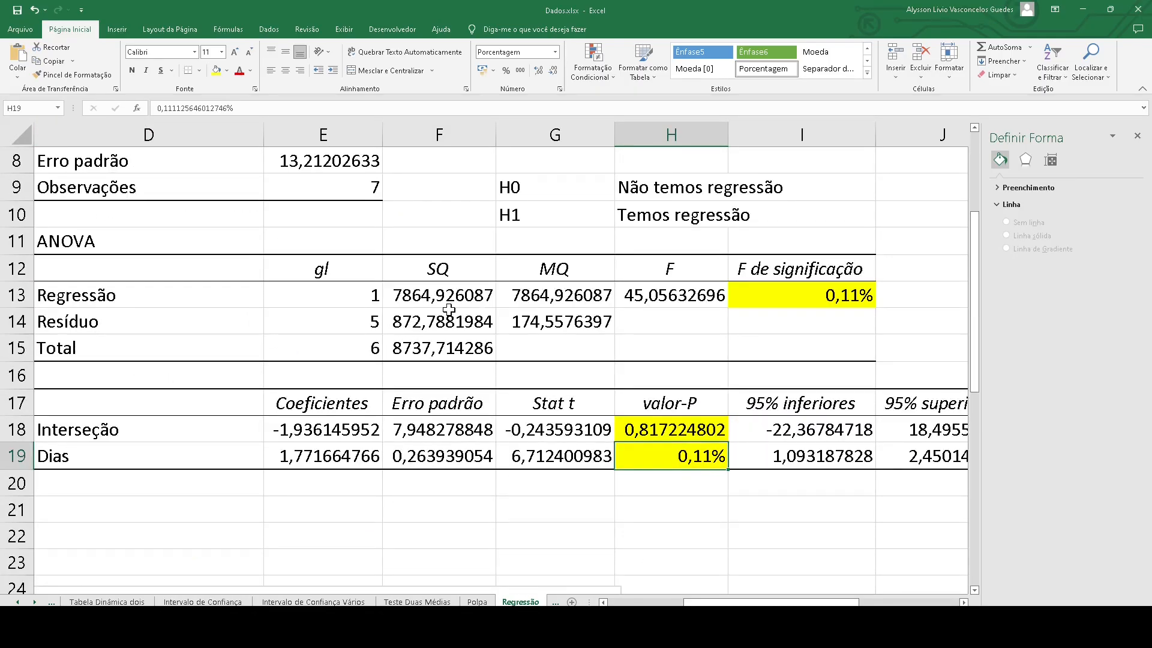
# Step: Examine the Interseção row's valor-P in H18 and the coefficients of both terms in E18:E19
pyautogui.click(682, 428)
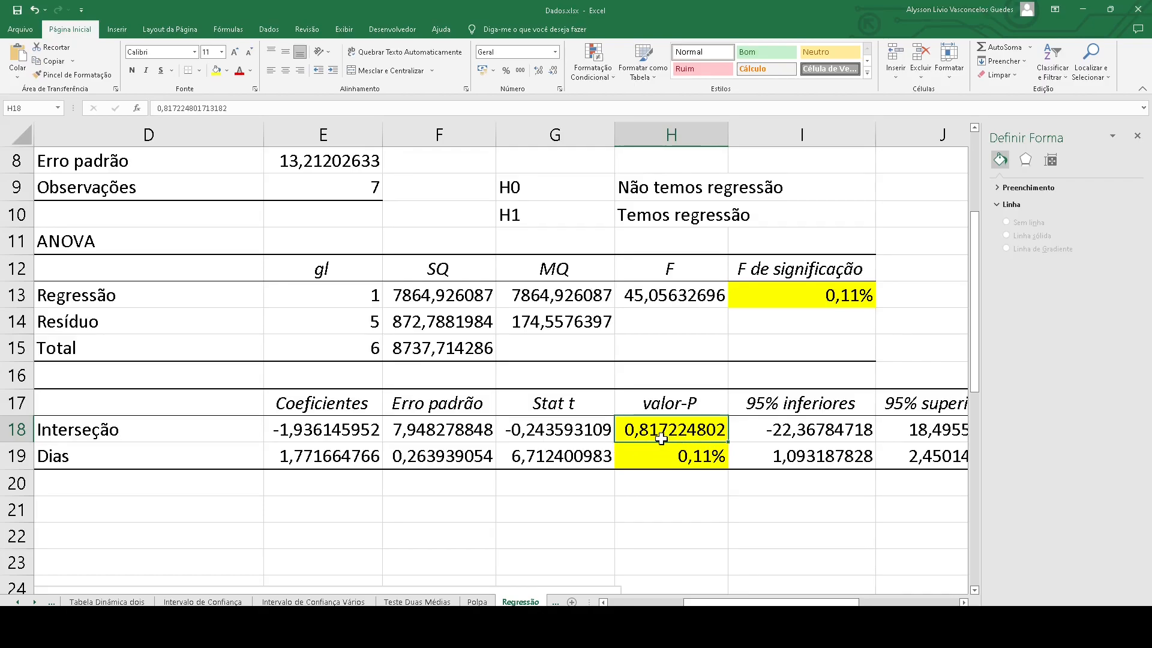
pyautogui.click(251, 438)
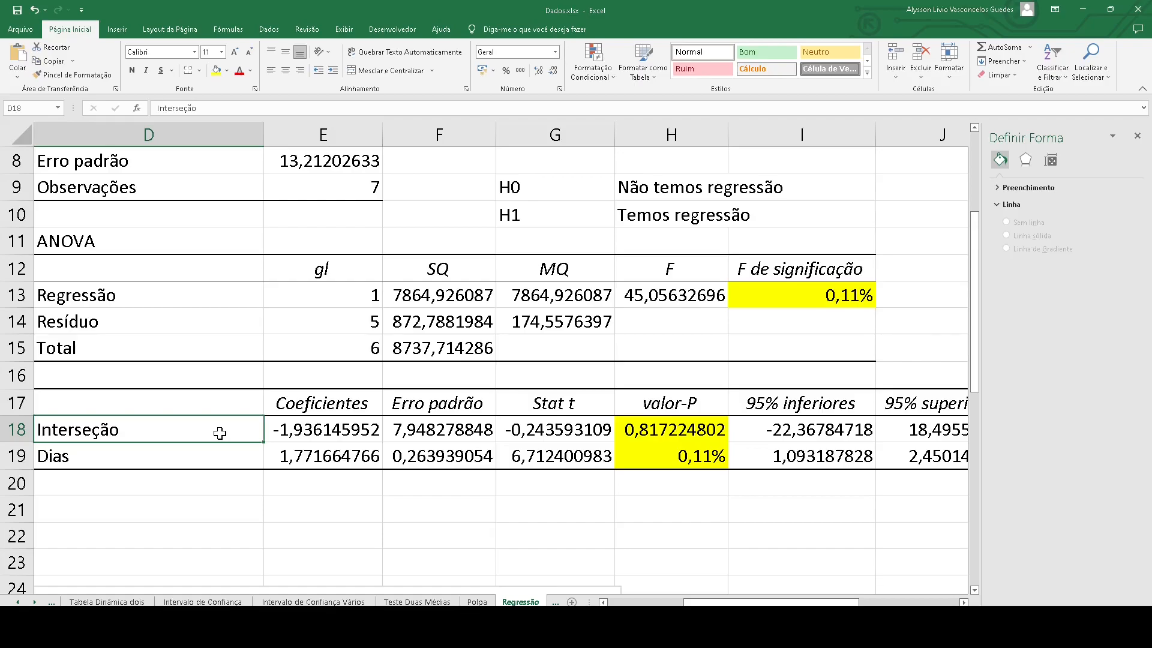
pyautogui.click(679, 430)
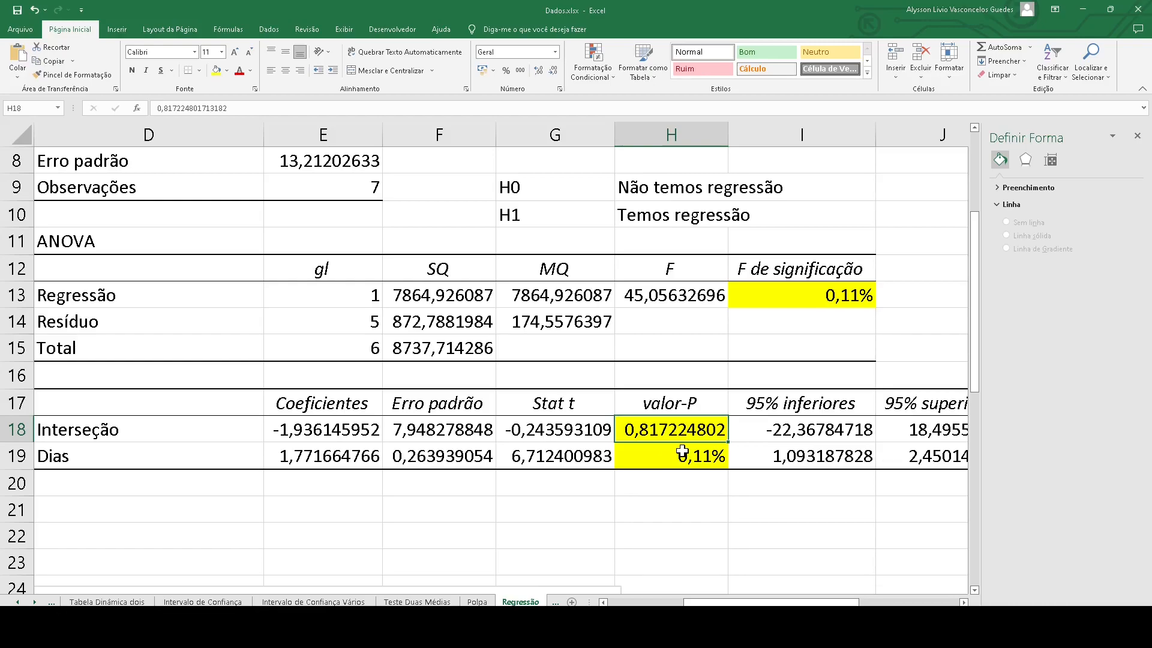
pyautogui.moveTo(226, 430); pyautogui.dragTo(673, 432)
pyautogui.click(357, 423)
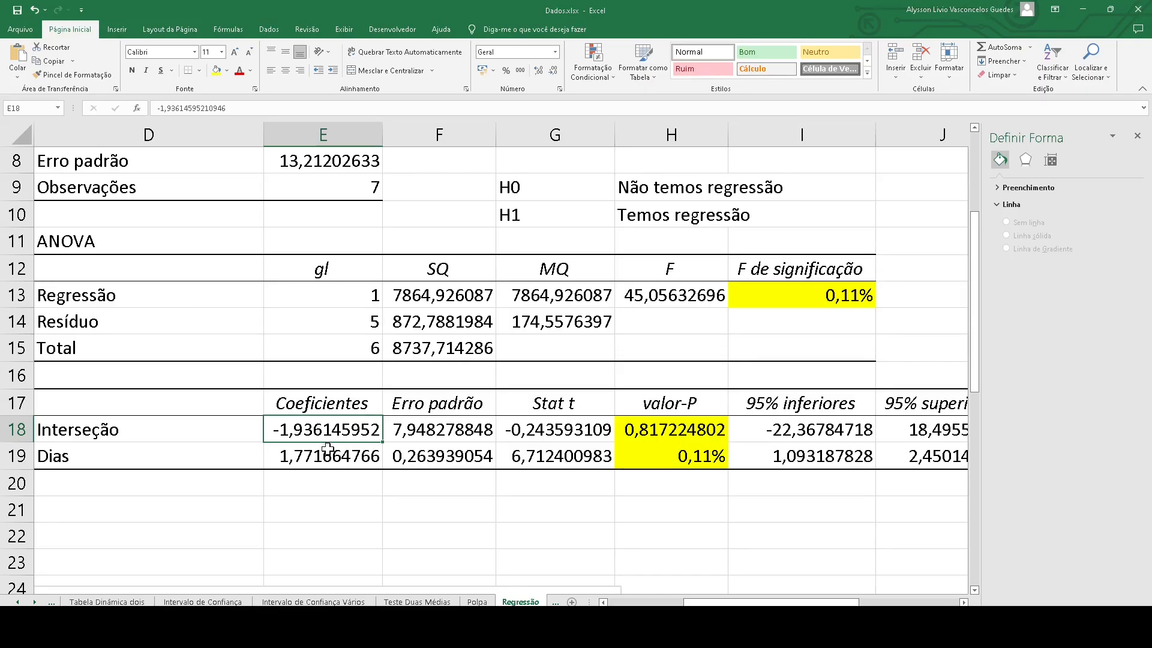
pyautogui.click(346, 460)
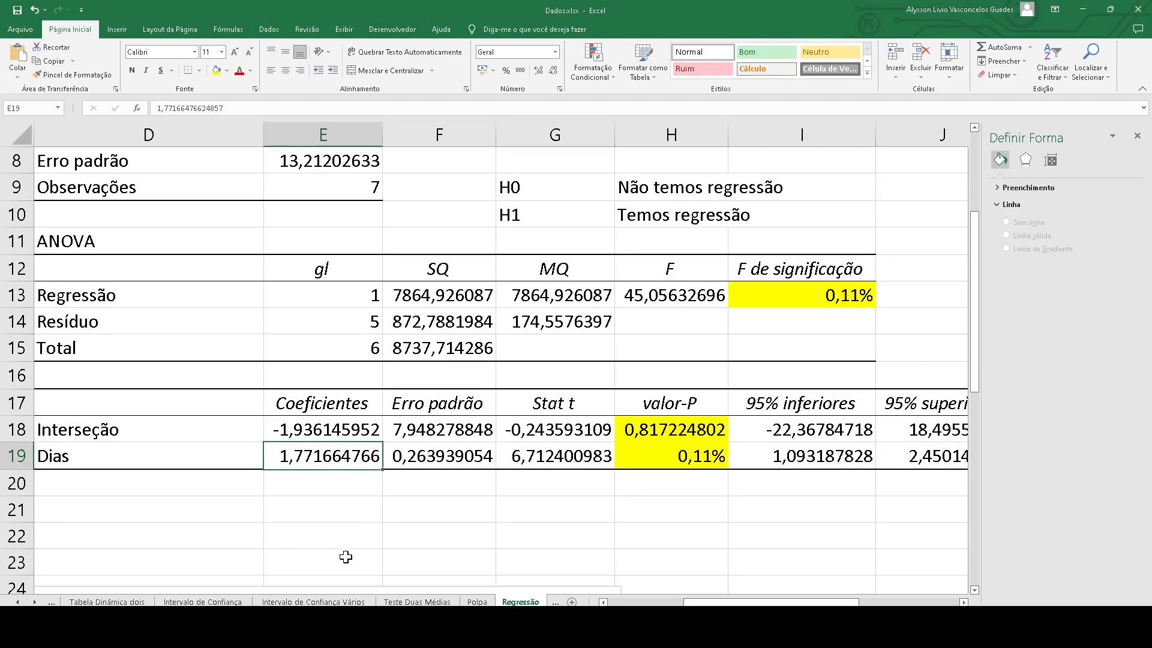
# Step: Check the chart's trendline equation and R² against the regression summary and the Interseção valor-P in H18
pyautogui.hscroll(-3, 540, 549)
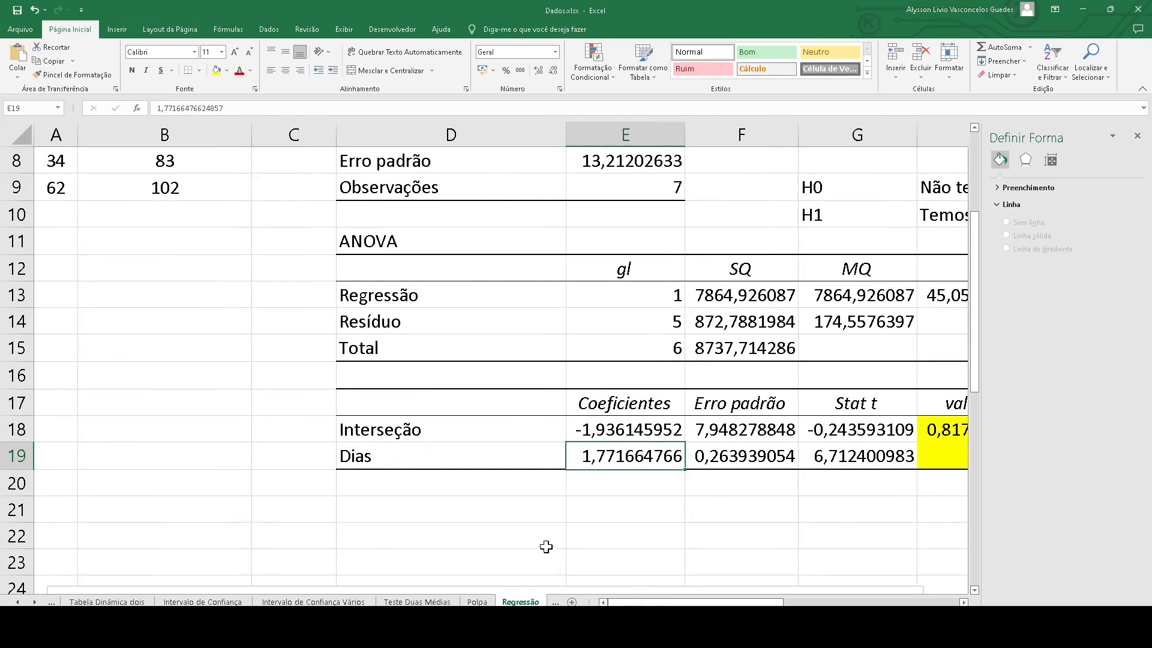
pyautogui.scroll(-6, 527, 534)
pyautogui.scroll(2, 507, 518)
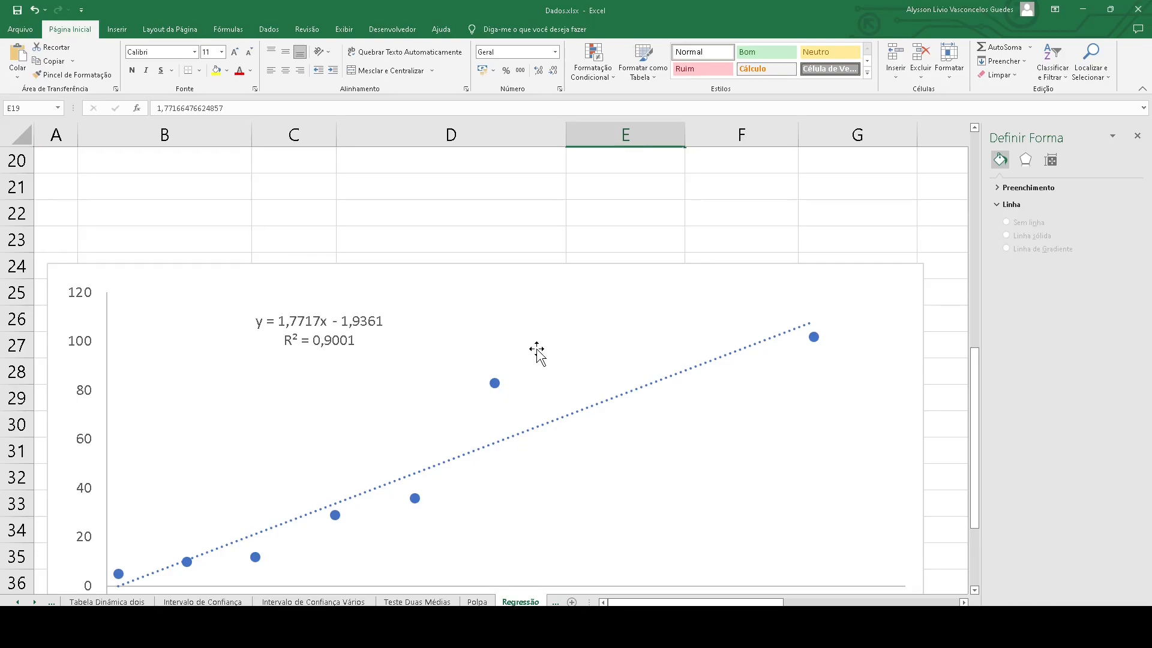
pyautogui.scroll(6, 420, 390)
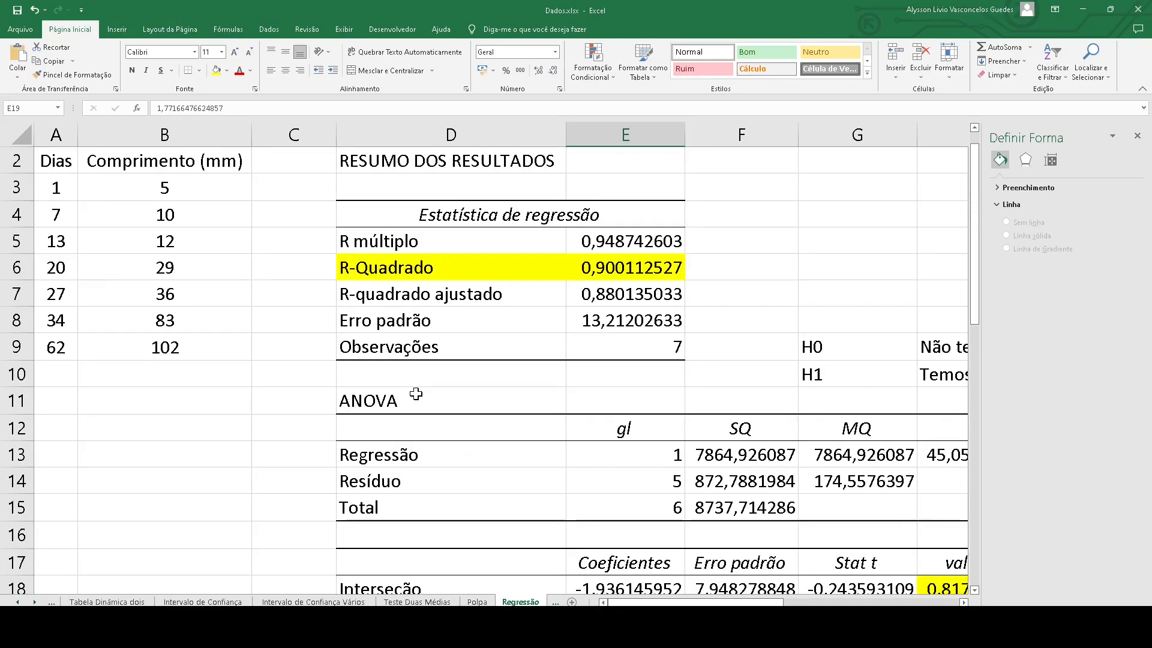
pyautogui.scroll(-4, 416, 397)
pyautogui.moveTo(656, 602); pyautogui.dragTo(732, 599)
pyautogui.click(660, 264)
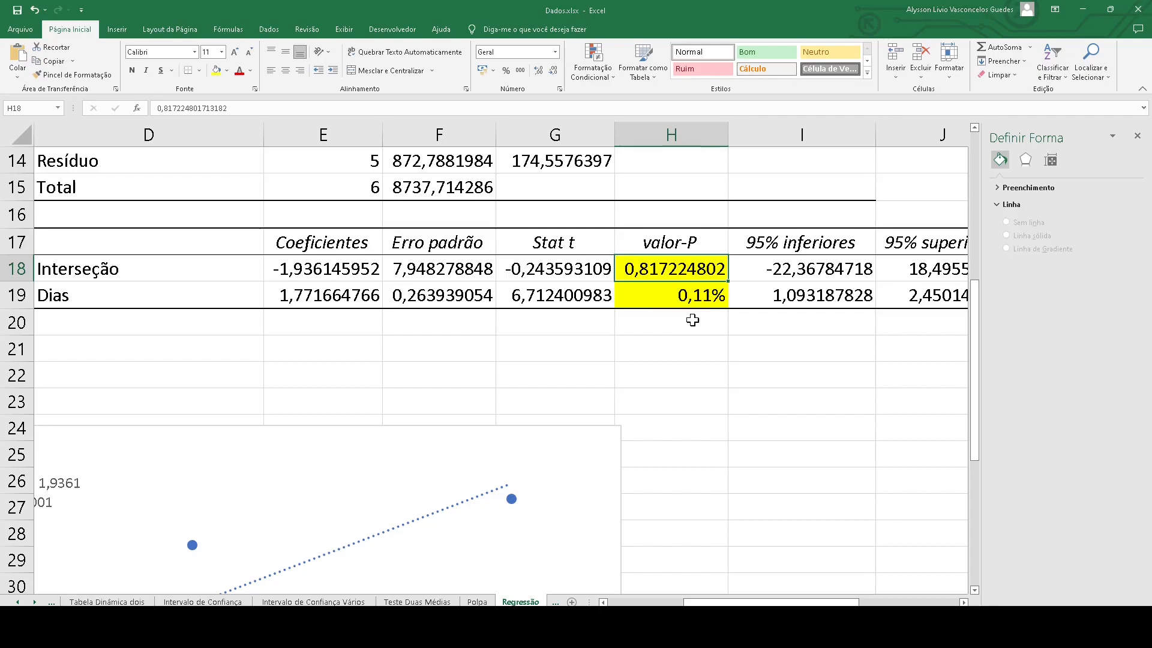
# Step: Force the scatter chart's linear trendline through the origin by defining its intercept as 0,0
pyautogui.scroll(-4, 183, 330)
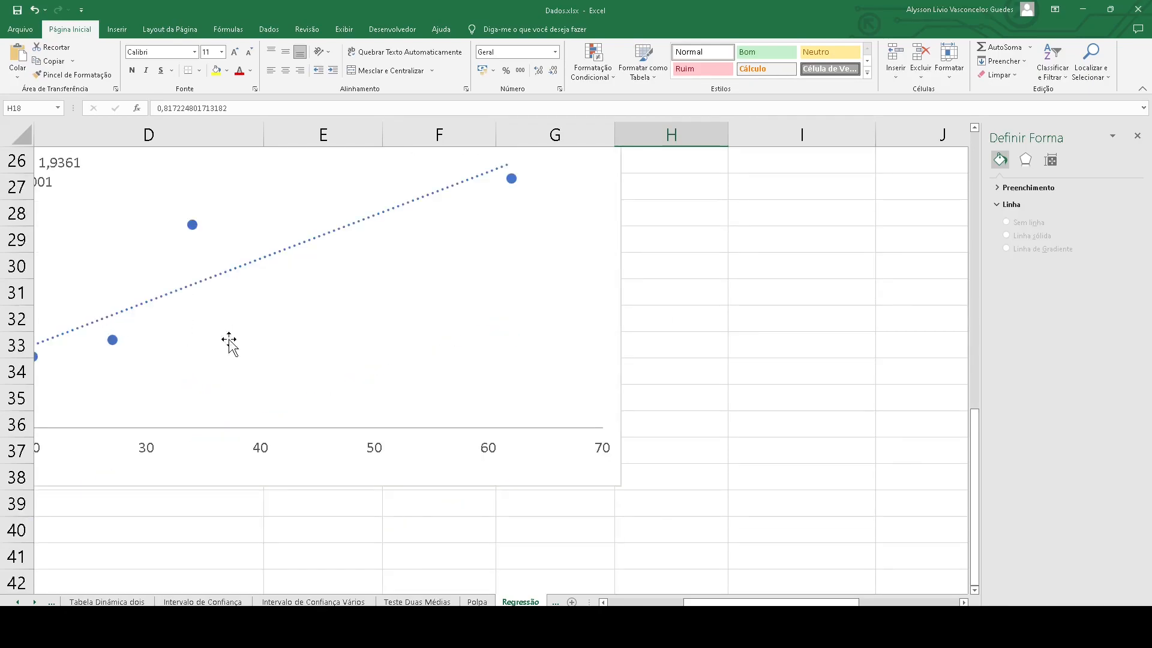
pyautogui.moveTo(701, 603); pyautogui.dragTo(606, 594)
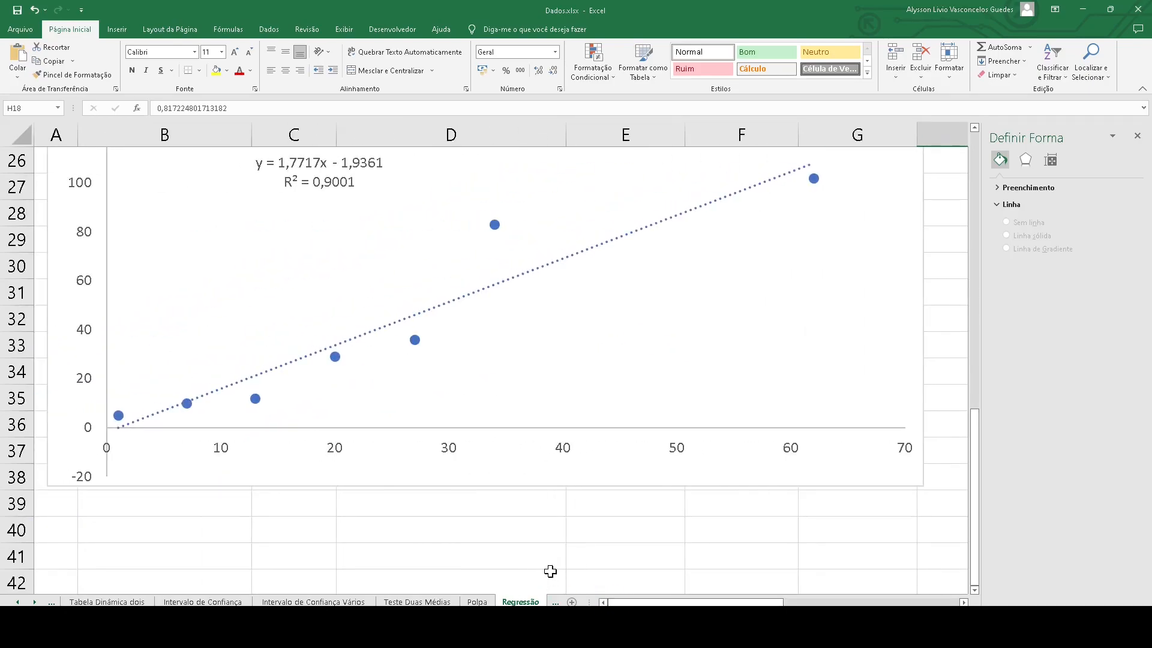
pyautogui.scroll(2, 550, 415)
pyautogui.doubleClick(549, 420)
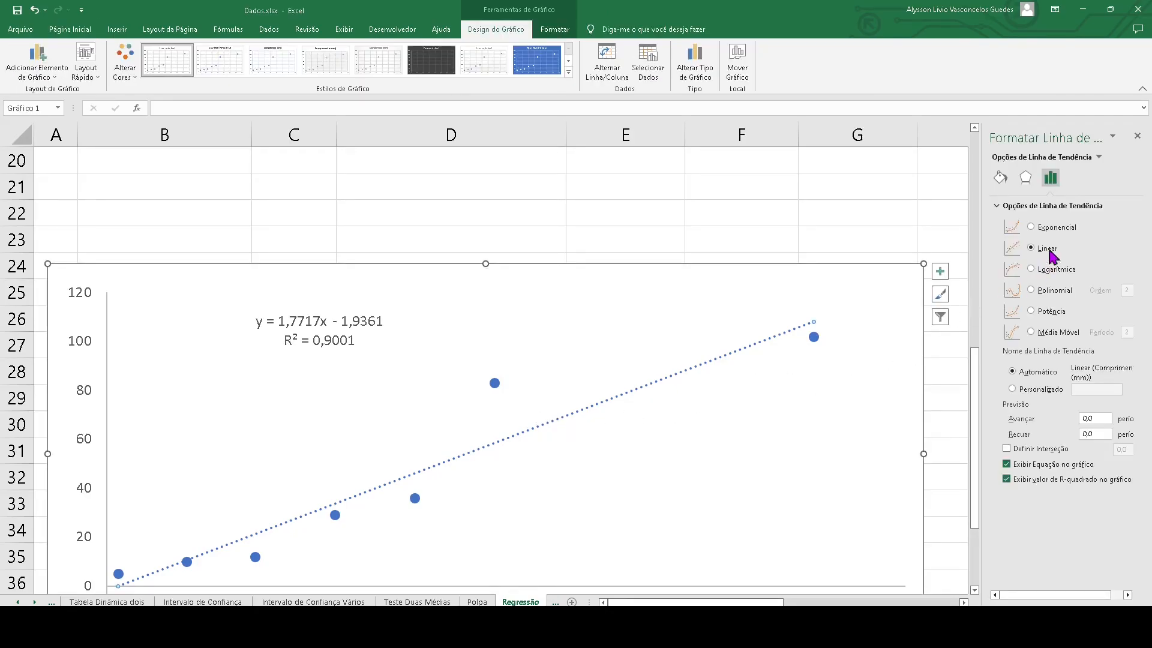
pyautogui.click(1040, 452)
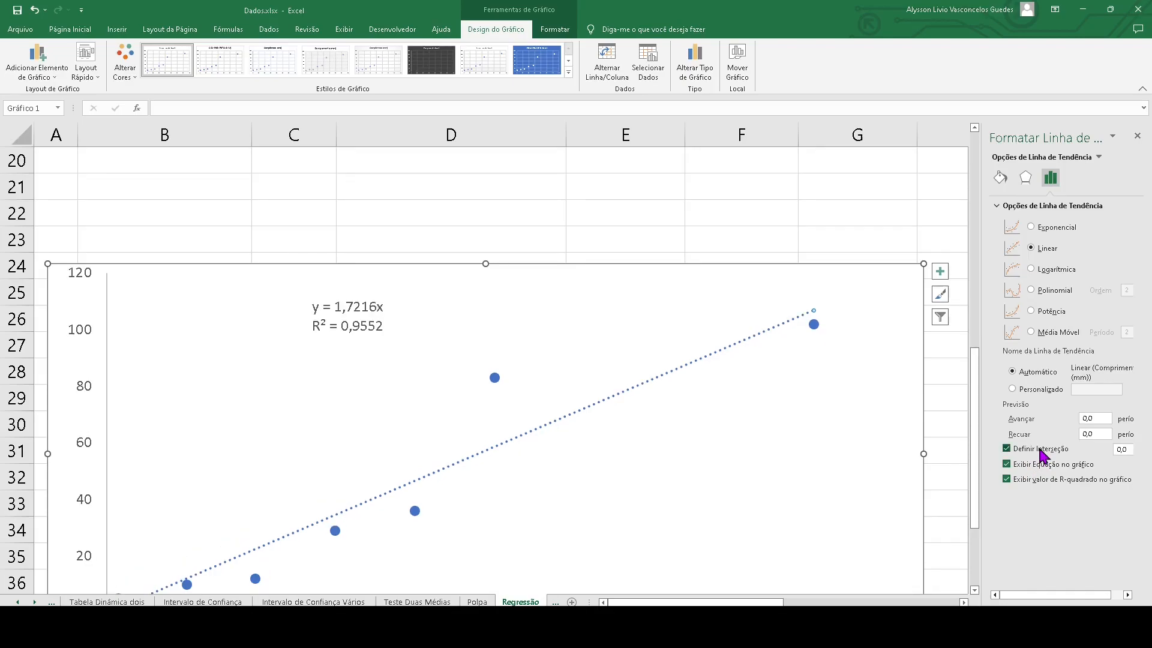
pyautogui.doubleClick(1131, 449)
pyautogui.click(1132, 449)
pyautogui.scroll(-2, 252, 464)
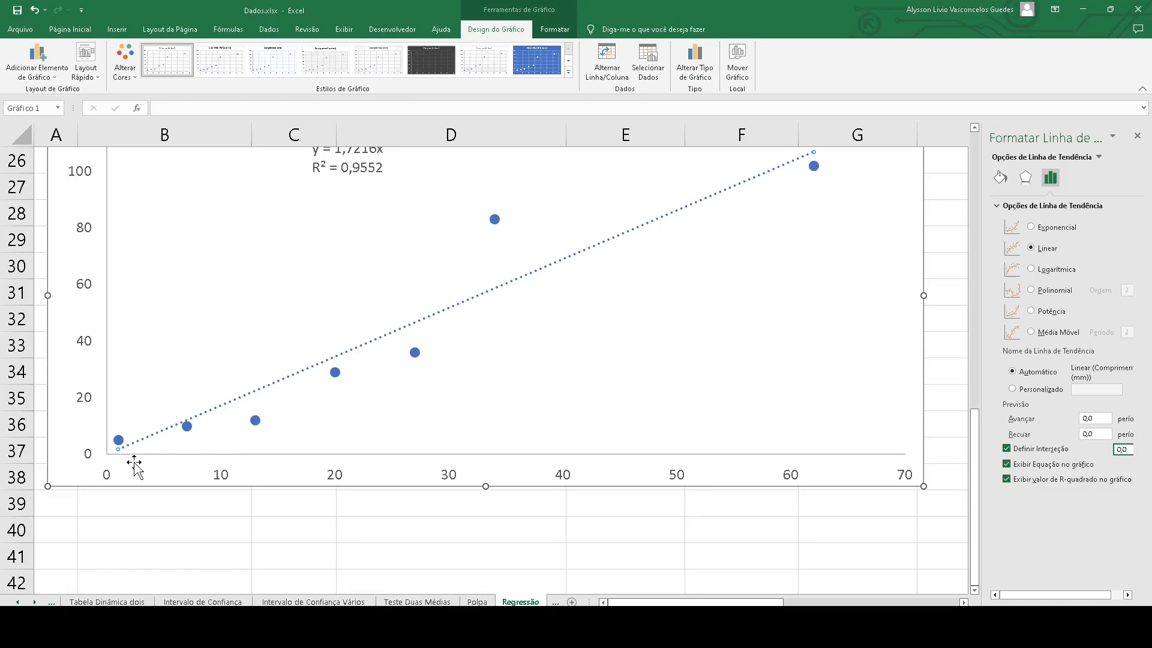
pyautogui.scroll(2, 200, 423)
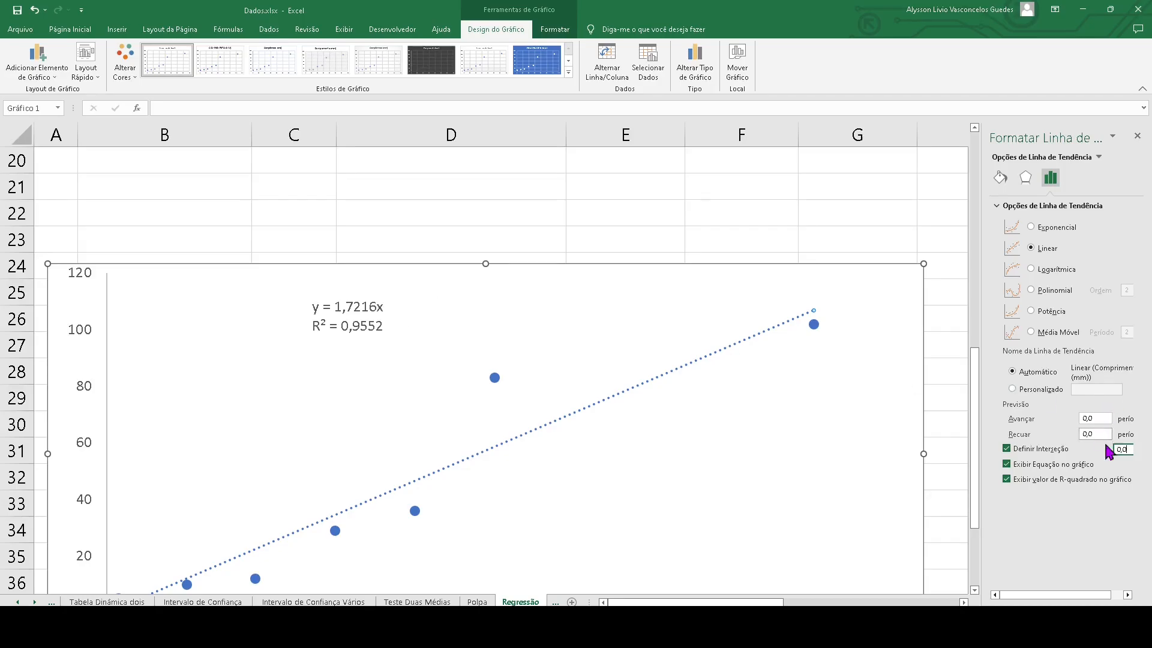
# Step: Compare the zero-intercept trendline's equation and R² label with the regression coefficients and R-Quadrado in the summary
pyautogui.scroll(2, 478, 368)
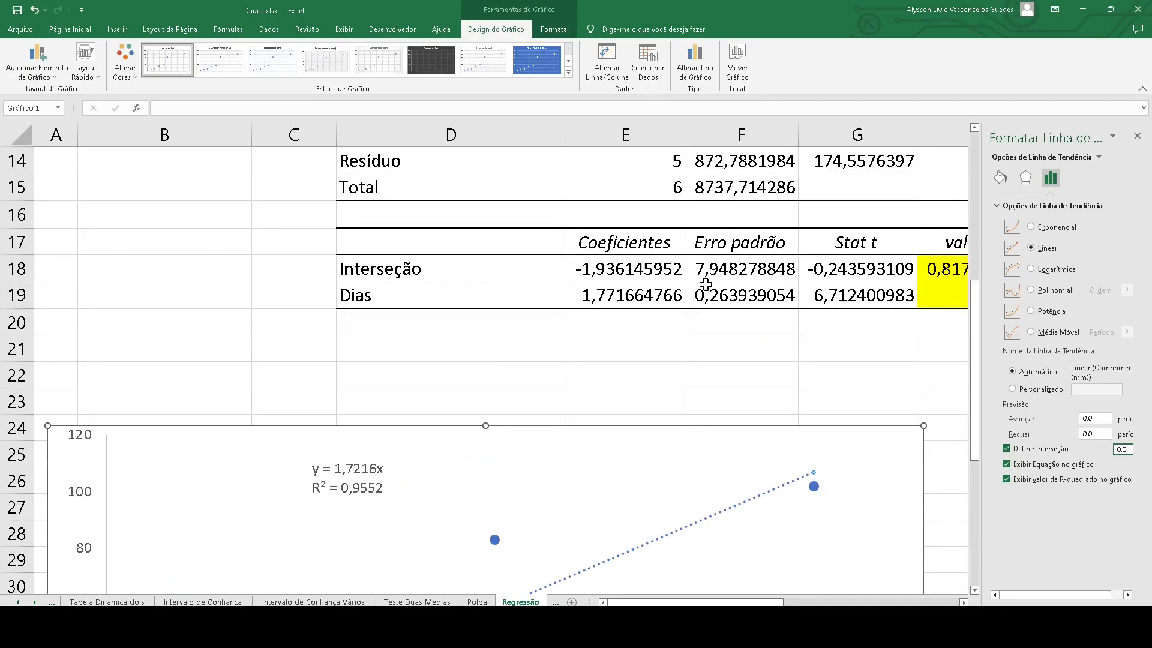
pyautogui.scroll(-2, 355, 356)
pyautogui.click(360, 326)
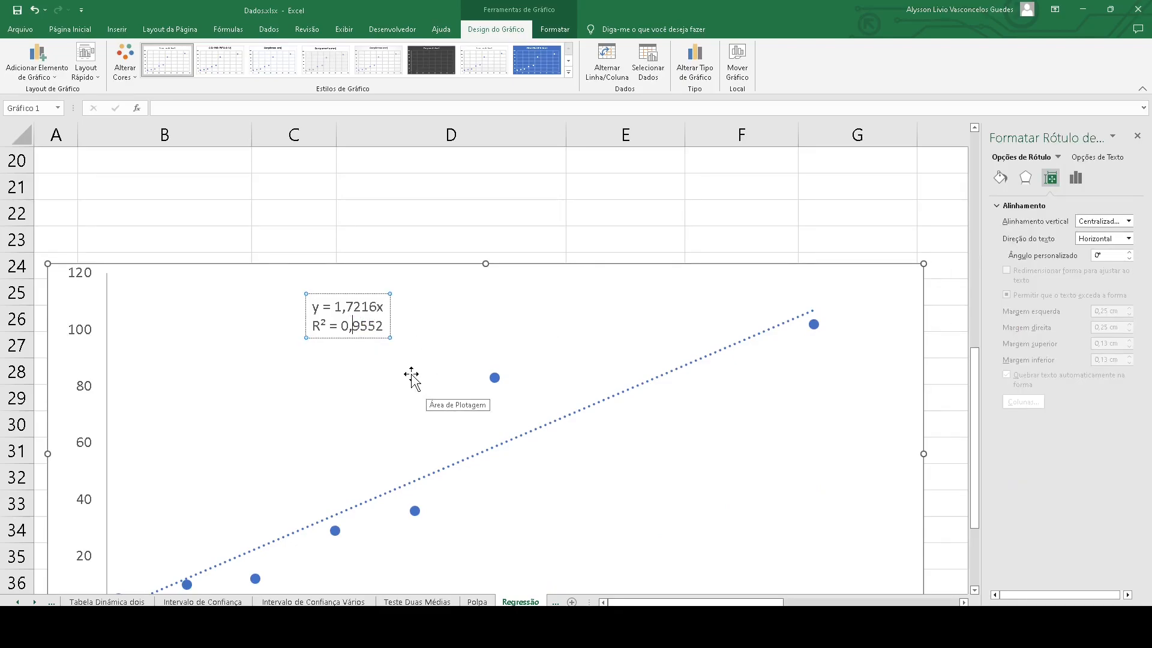
pyautogui.click(361, 366)
pyautogui.scroll(-2, 381, 457)
pyautogui.scroll(2, 367, 396)
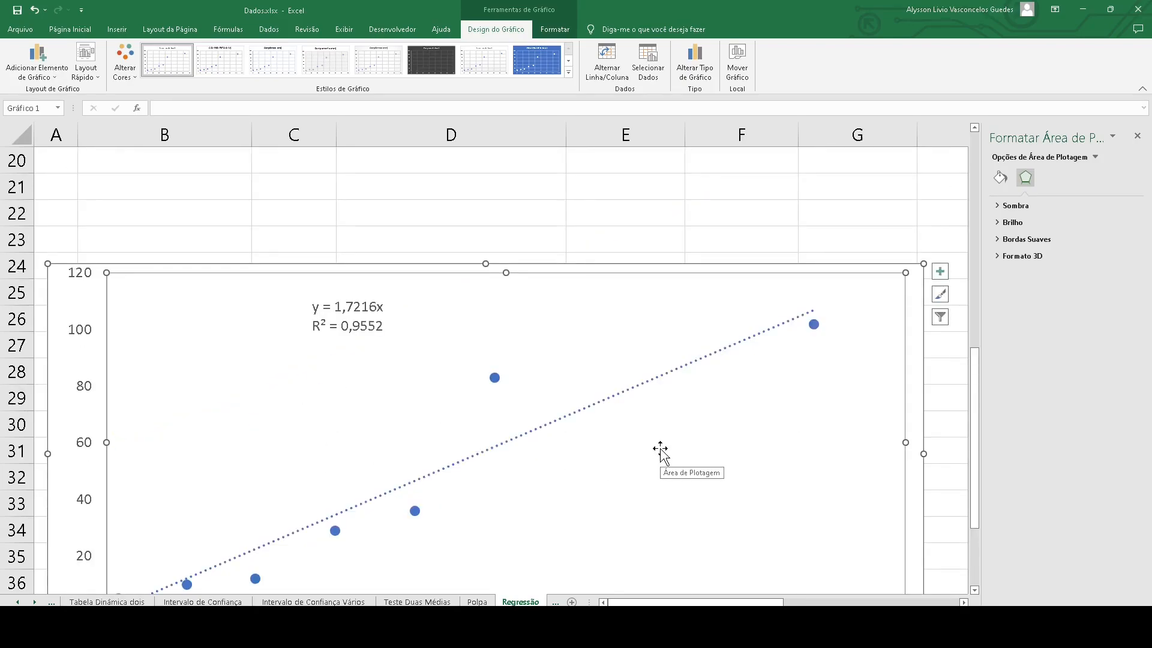
pyautogui.scroll(6, 654, 451)
pyautogui.scroll(1, 390, 383)
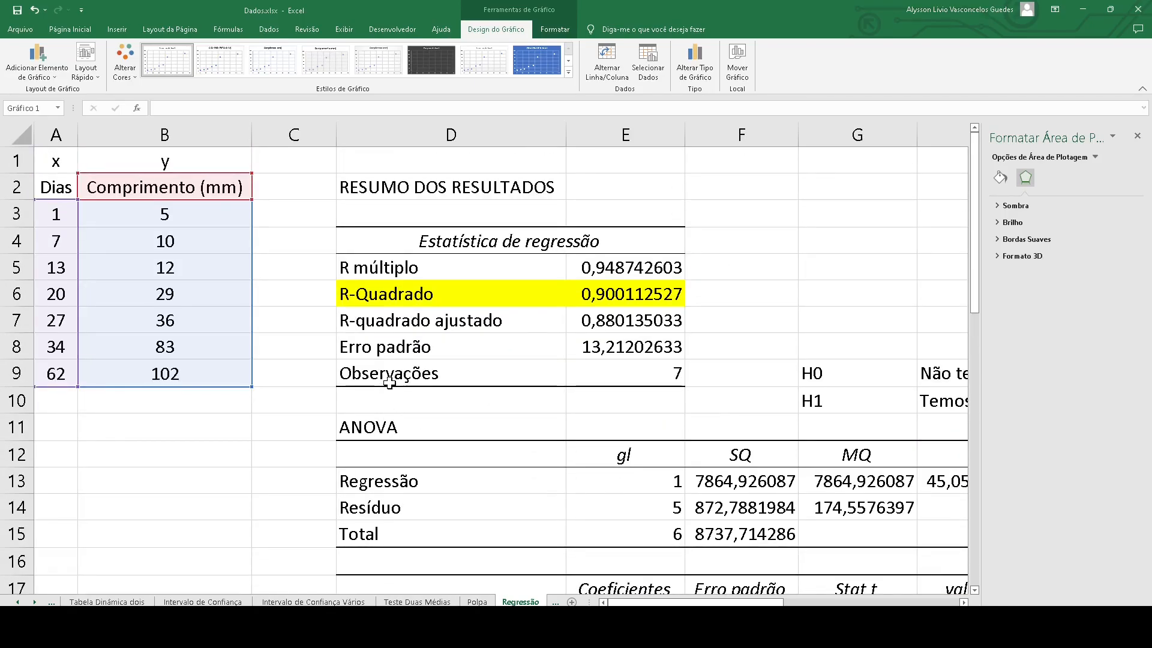
# Step: Inspect the scatter chart's equation label and data points relative to the trendline through the origin
pyautogui.scroll(-10, 463, 373)
pyautogui.scroll(2, 494, 438)
pyautogui.click(344, 188)
pyautogui.click(521, 335)
pyautogui.click(358, 201)
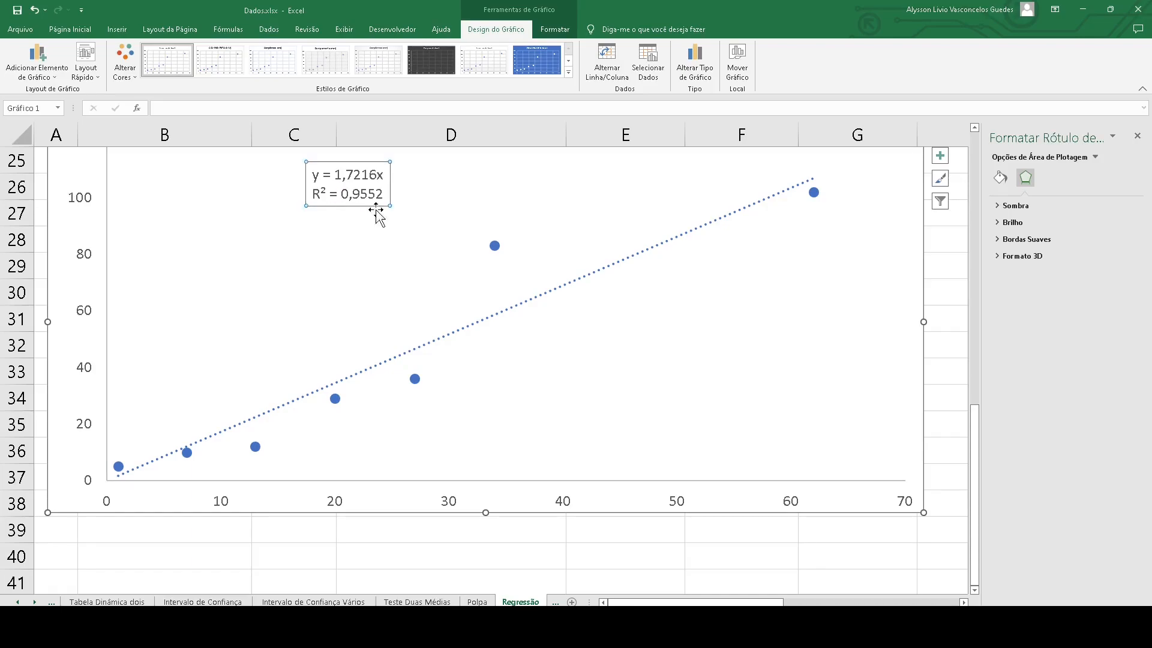
pyautogui.click(500, 249)
pyautogui.click(495, 246)
pyautogui.scroll(2, 375, 249)
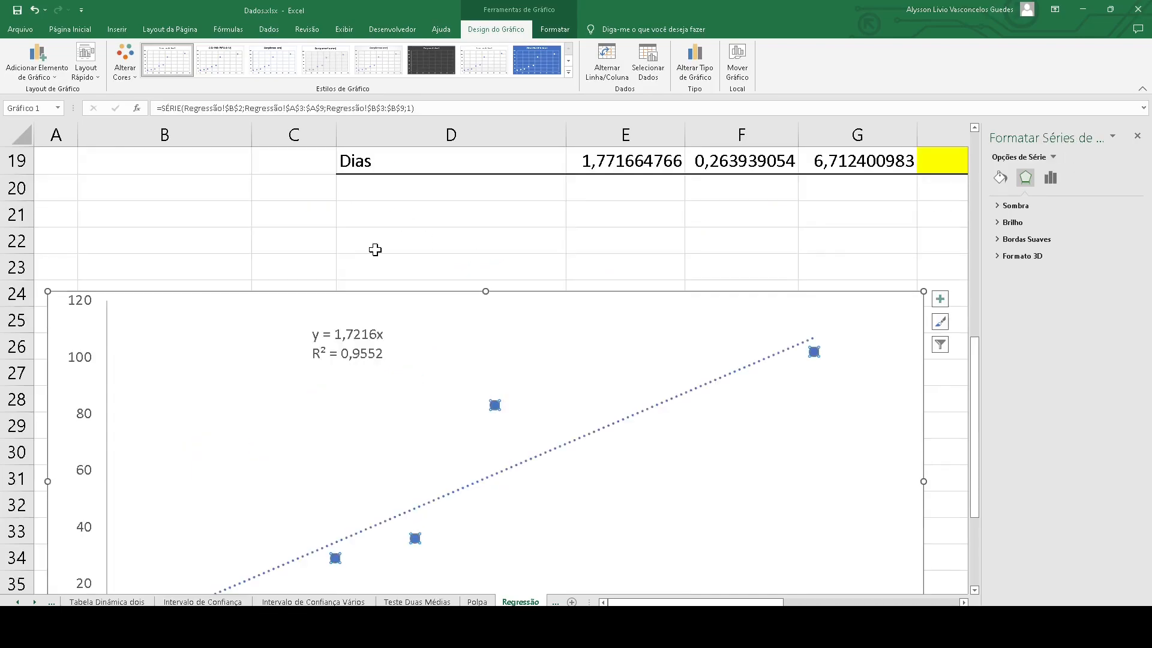
pyautogui.click(353, 359)
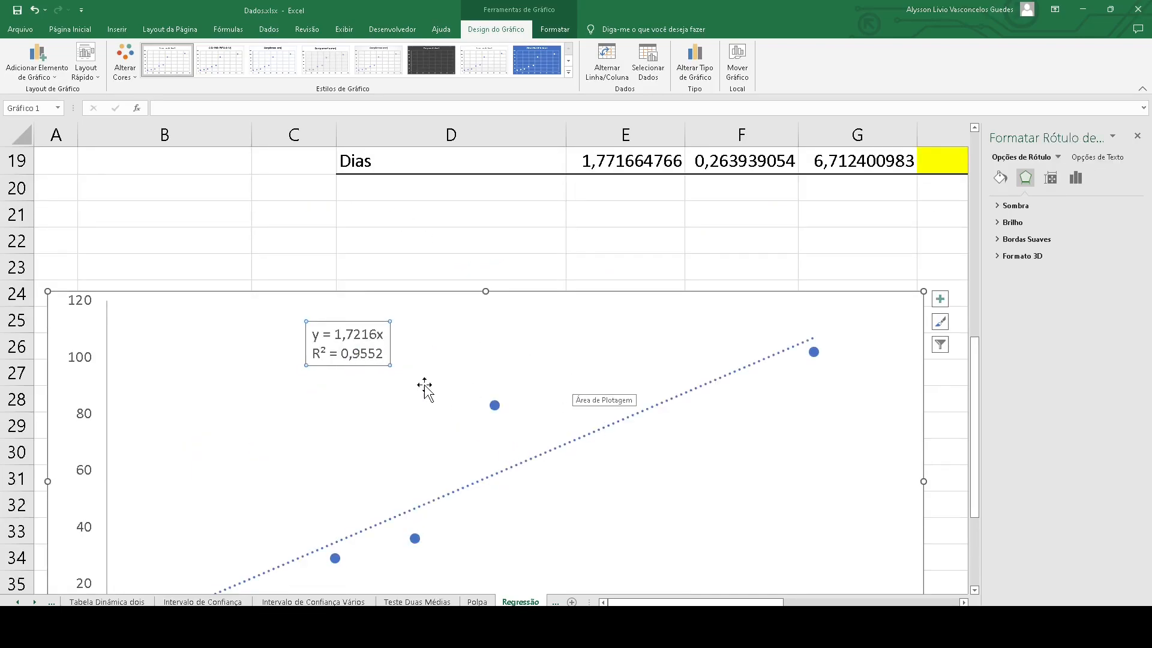
# Step: Review the coefficients through valor-P of Interseção and Dias in E18:H19 alongside the regression summary
pyautogui.scroll(4, 796, 336)
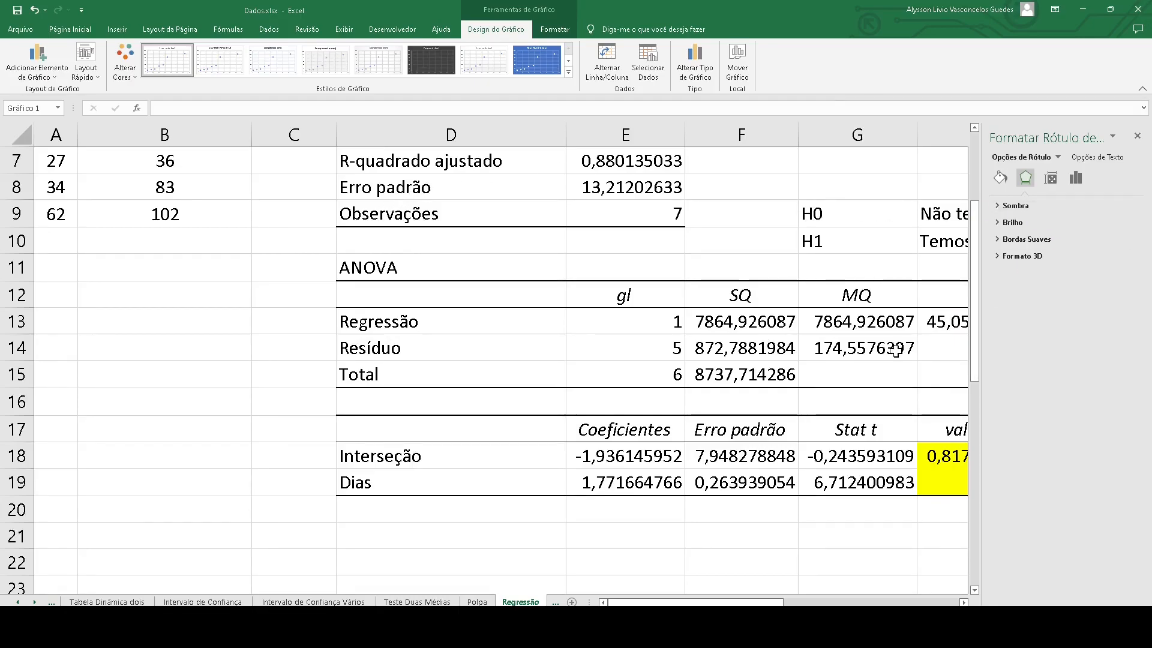
pyautogui.moveTo(624, 462); pyautogui.dragTo(942, 480)
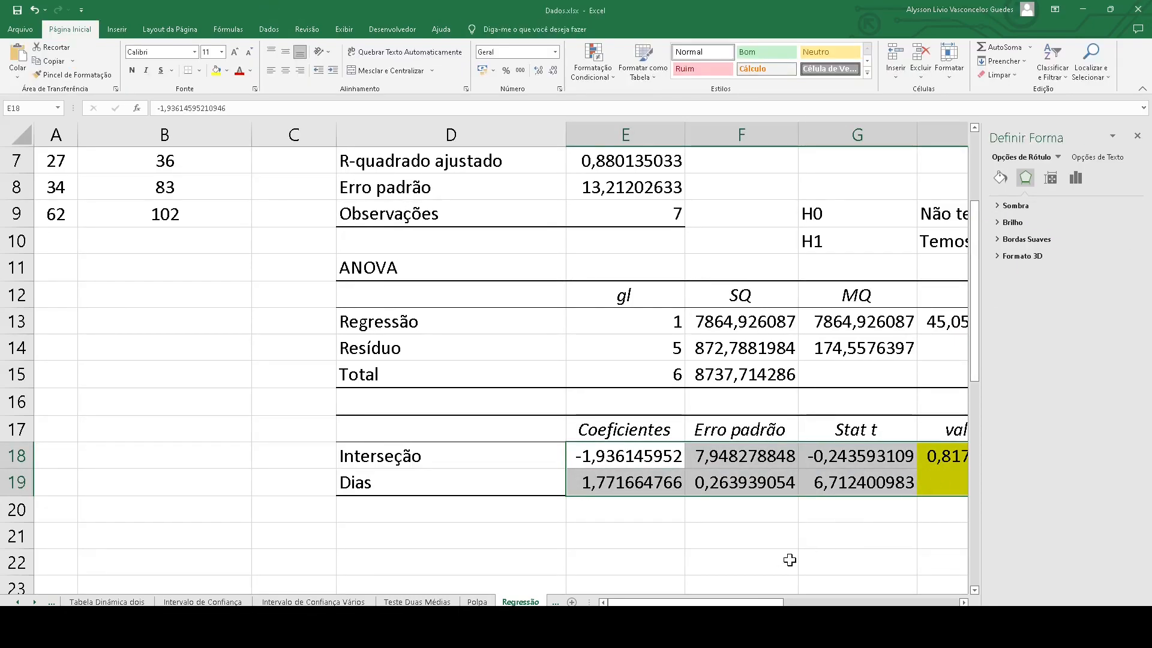
pyautogui.moveTo(762, 602); pyautogui.dragTo(791, 602)
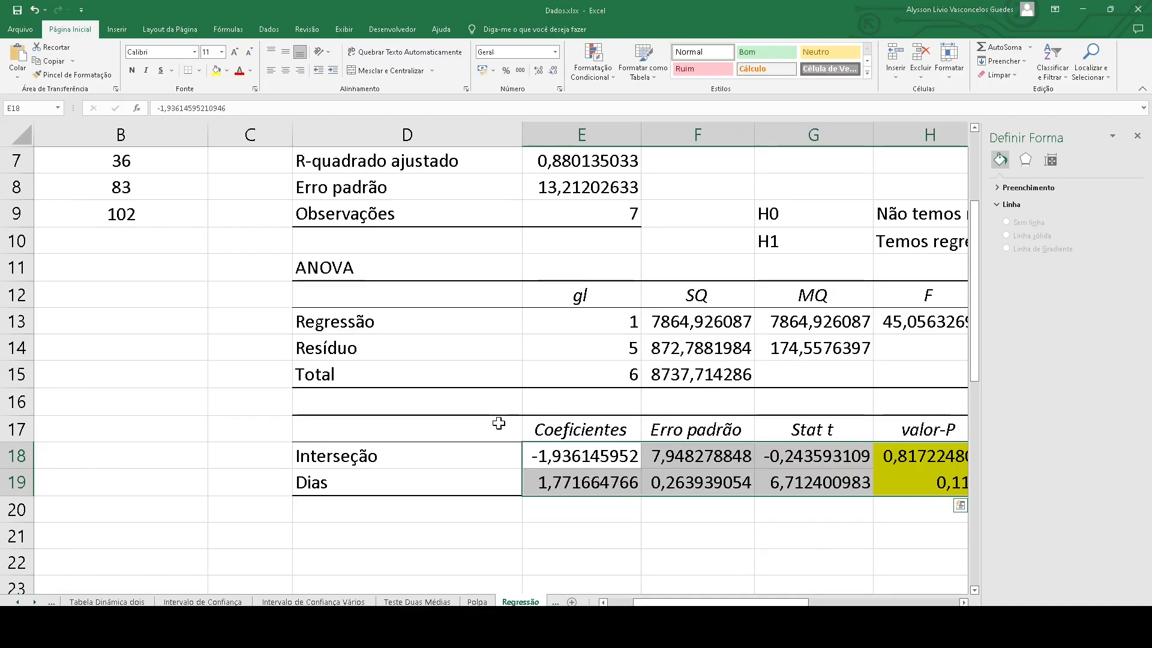
pyautogui.scroll(2, 180, 274)
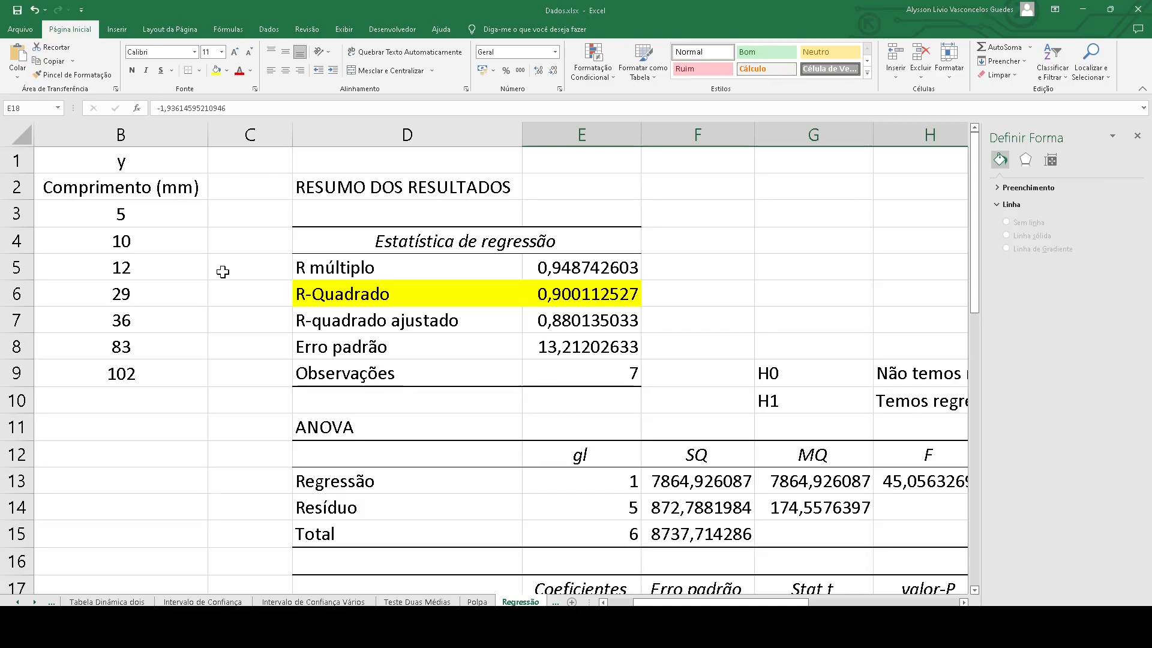
# Step: Return to the first Dias value in A3 of the source data
pyautogui.press('Left')
pyautogui.press('Left')
pyautogui.press('Left')
pyautogui.press('Left')
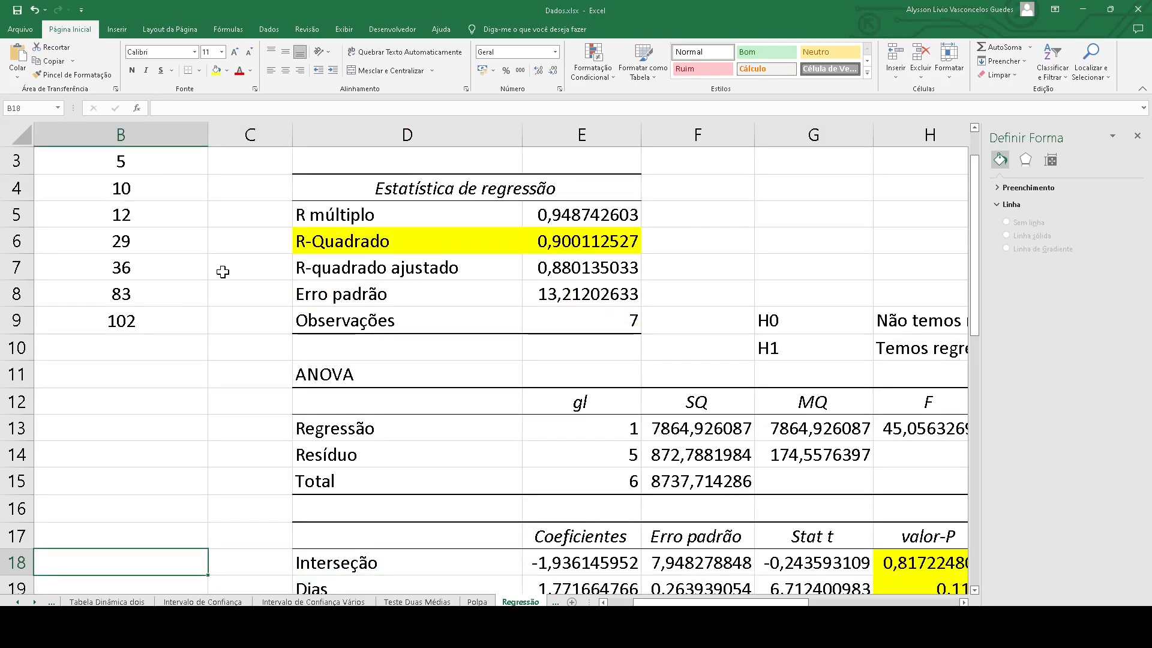
pyautogui.press('Up')
pyautogui.press('Up')
pyautogui.press('Up')
pyautogui.press('Up')
pyautogui.press('Up')
pyautogui.press('Up')
pyautogui.press('Up')
pyautogui.press('Up')
pyautogui.press('Up')
pyautogui.press('Up')
pyautogui.press('Up')
pyautogui.press('Up')
pyautogui.press('Up')
pyautogui.press('Up')
pyautogui.press('Up')
pyautogui.press('Up')
pyautogui.press('Up')
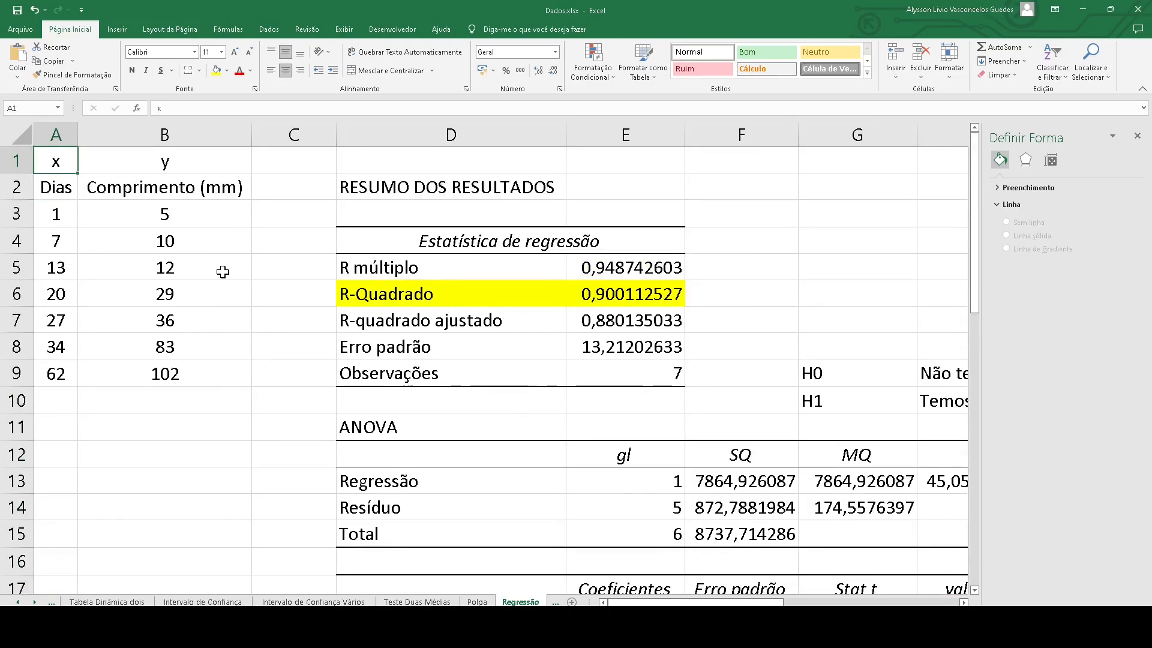
pyautogui.press('Down')
pyautogui.press('Down')
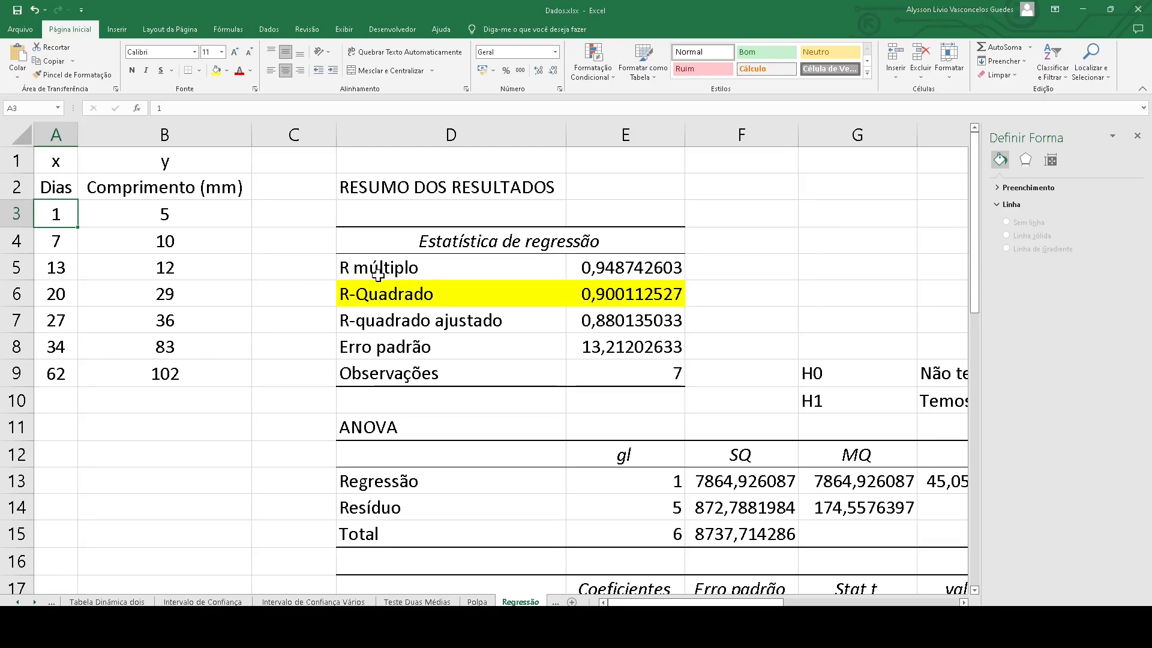
# Step: Highlight the slope coefficient in the scatter chart's trendline equation label to examine it, and leave the label unchanged
pyautogui.scroll(-8, 376, 272)
pyautogui.scroll(2, 385, 254)
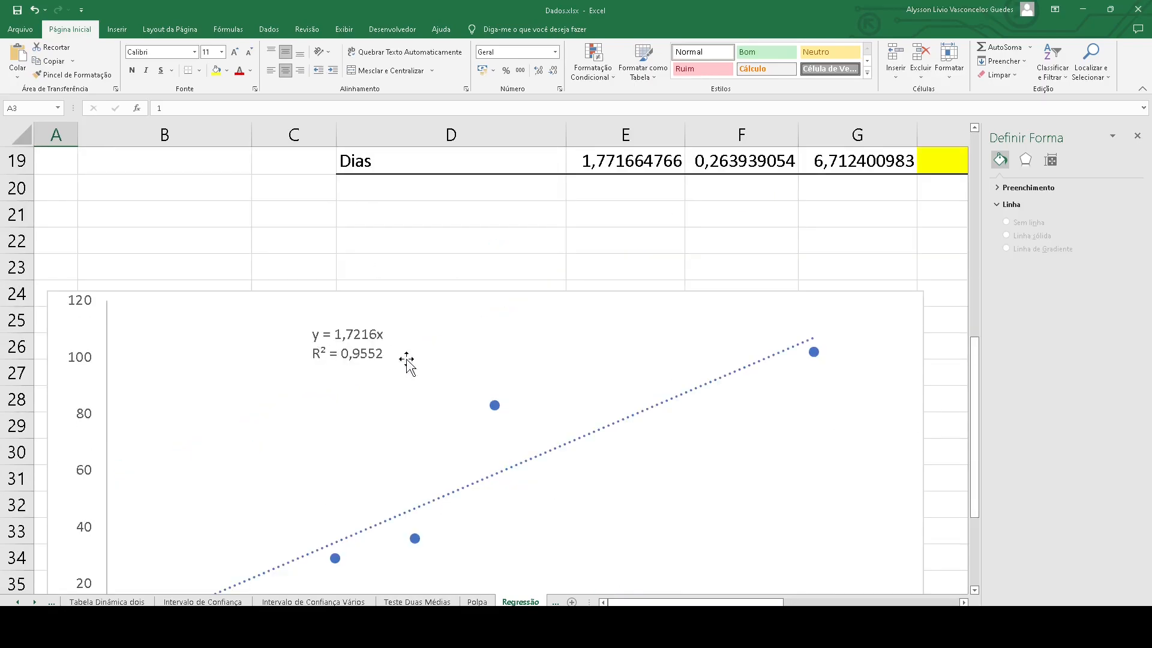
pyautogui.click(388, 362)
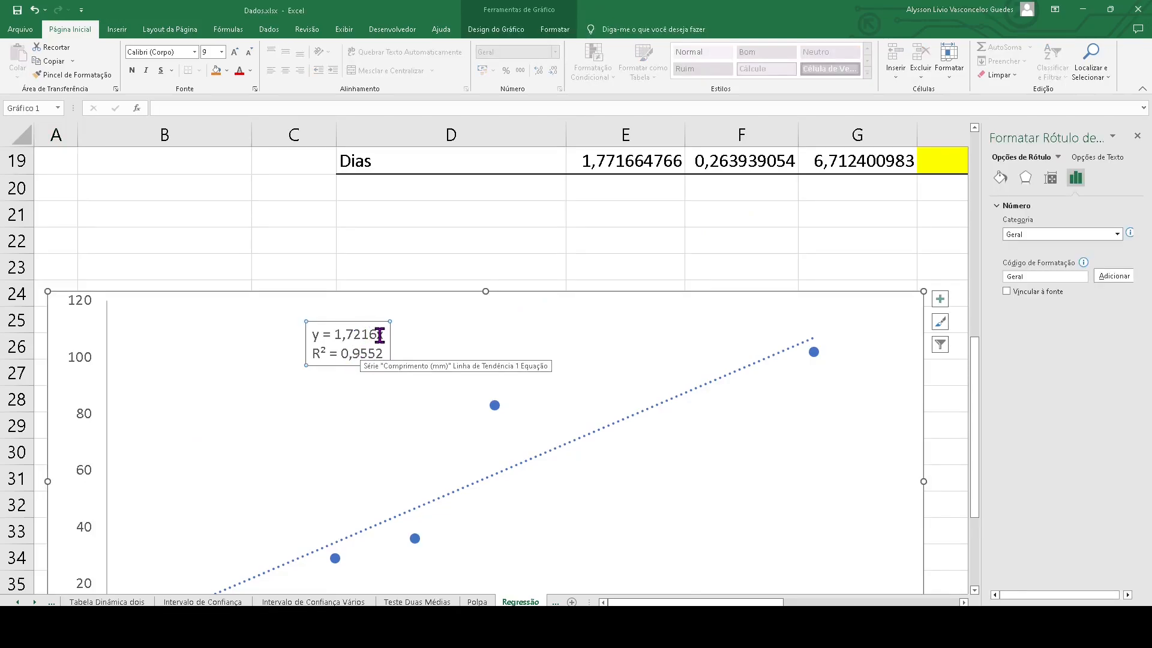
pyautogui.click(379, 334)
pyautogui.moveTo(362, 334); pyautogui.dragTo(334, 334)
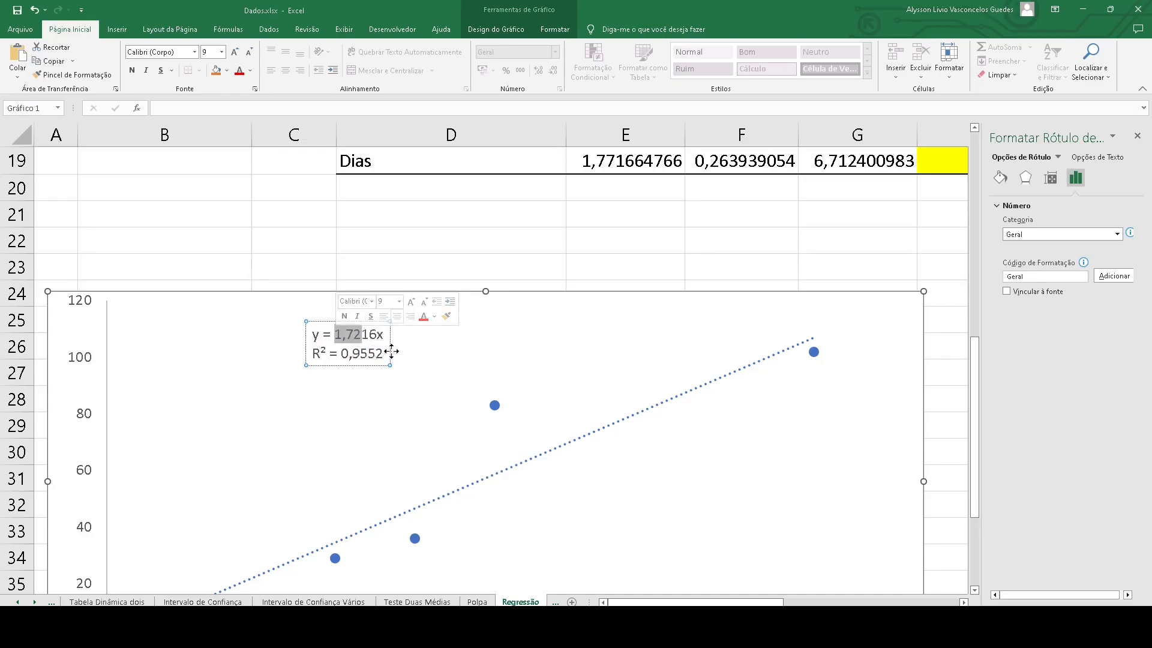
pyautogui.click(383, 456)
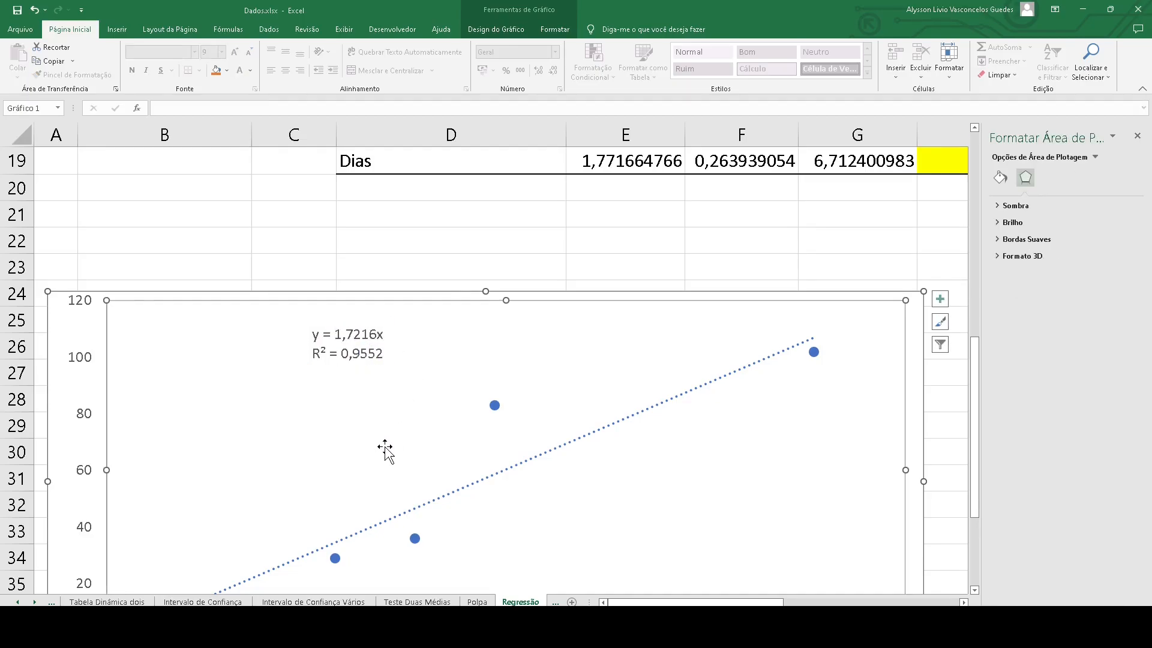
# Step: Examine the full length of the scatter chart's trendline, from the earliest days to the last data point
pyautogui.scroll(-2, 384, 455)
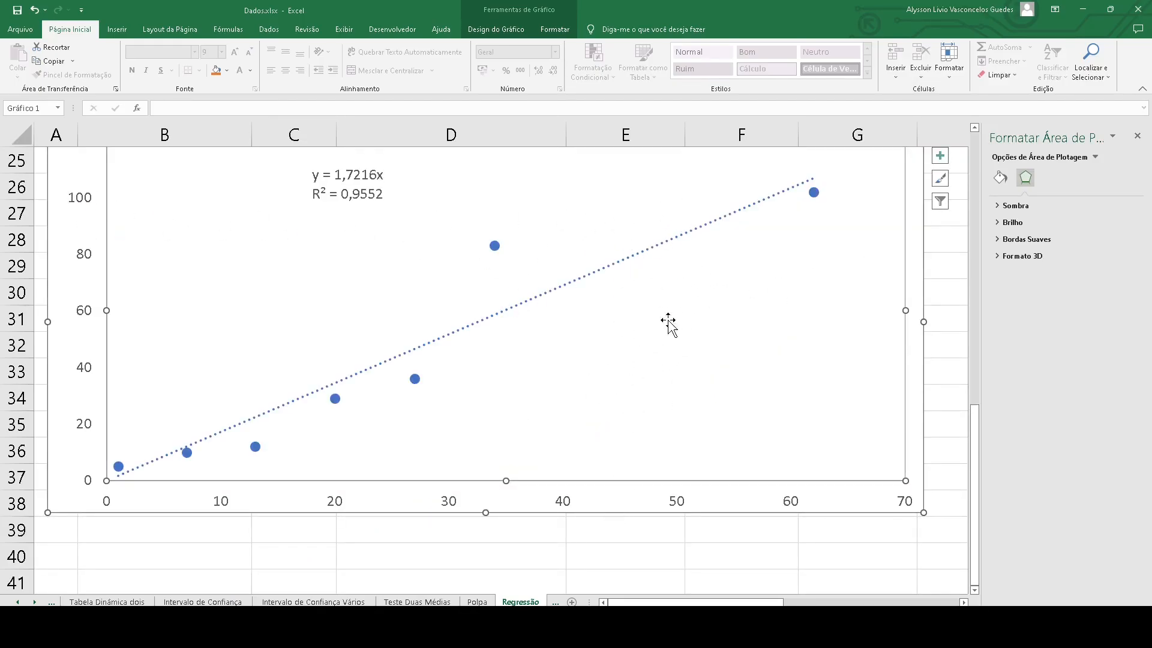
pyautogui.scroll(2, 741, 336)
pyautogui.scroll(-2, 714, 327)
pyautogui.scroll(2, 854, 432)
pyautogui.scroll(-2, 708, 462)
pyautogui.scroll(2, 378, 318)
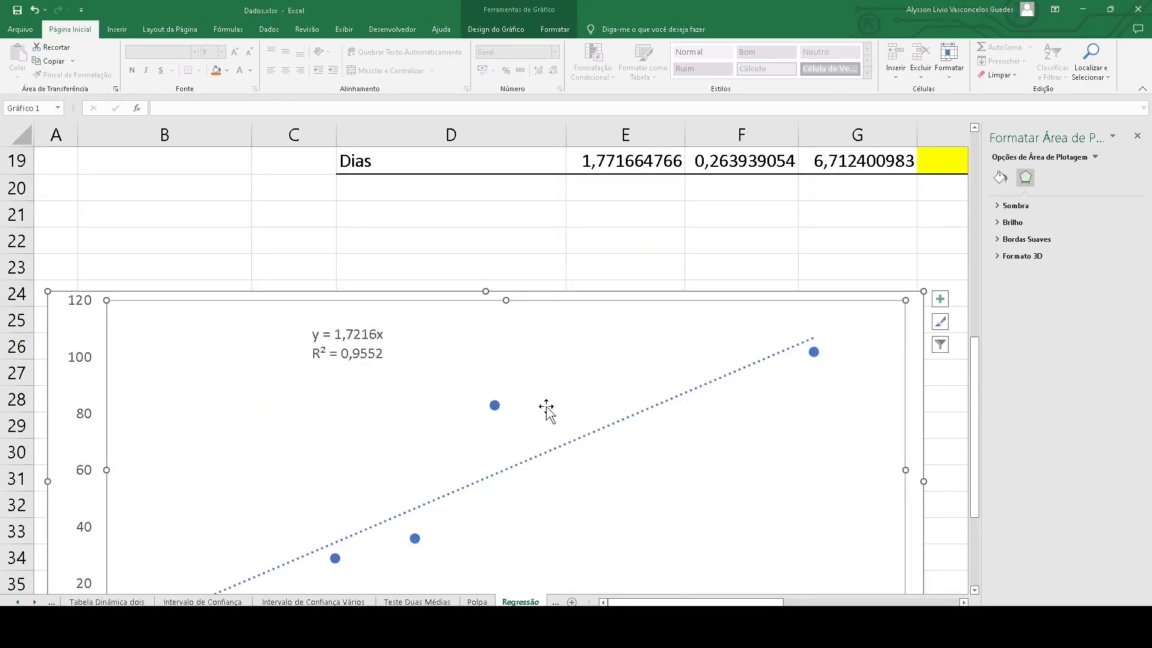